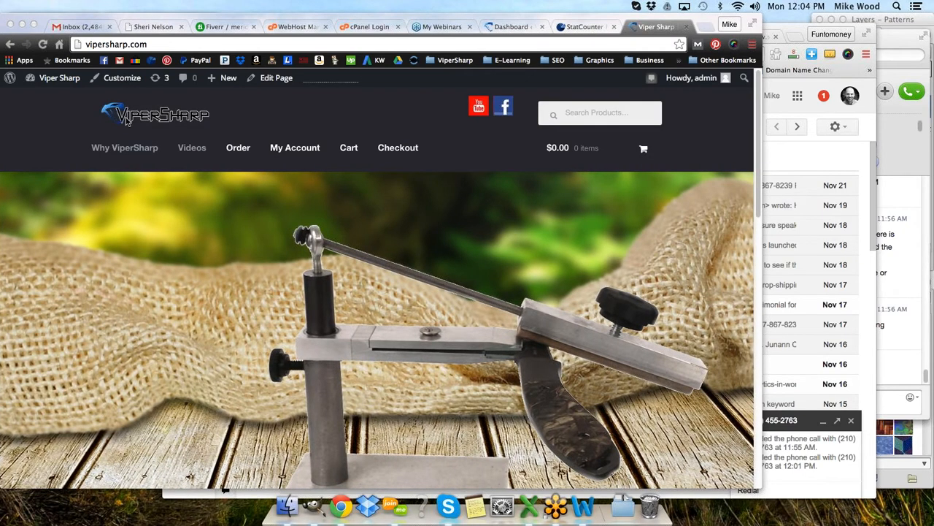
Step: Look through the ViperSharp homepage, from the header and image slider to the product description and footer menus
{"action": "scroll", "coordinate": [459, 303], "scroll_direction": "down", "scroll_amount": 15}
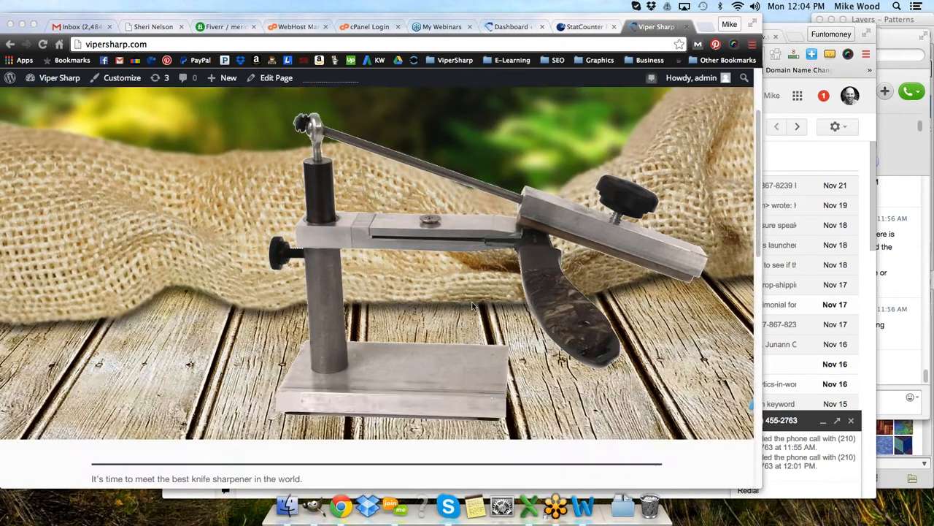
{"action": "scroll", "coordinate": [435, 302], "scroll_direction": "down", "scroll_amount": 3}
{"action": "scroll", "coordinate": [430, 301], "scroll_direction": "up", "scroll_amount": 15}
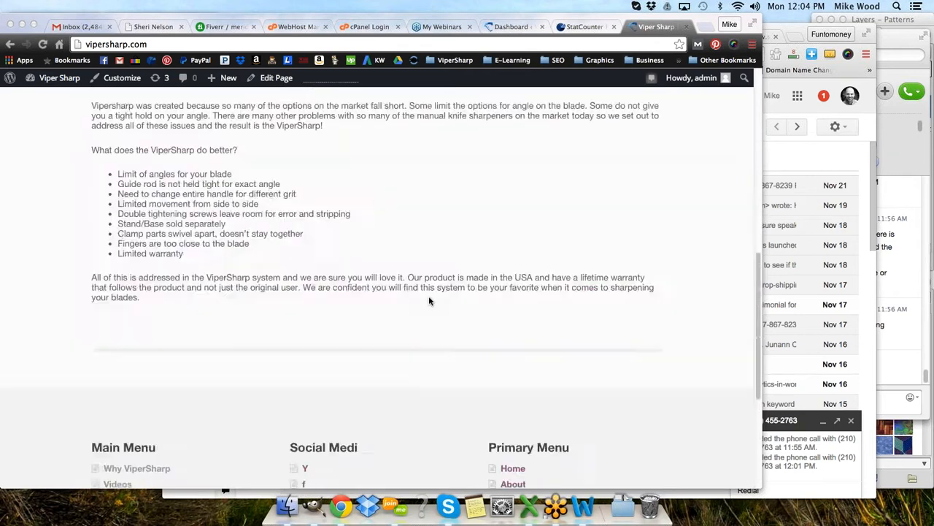
{"action": "scroll", "coordinate": [428, 300], "scroll_direction": "up", "scroll_amount": 2}
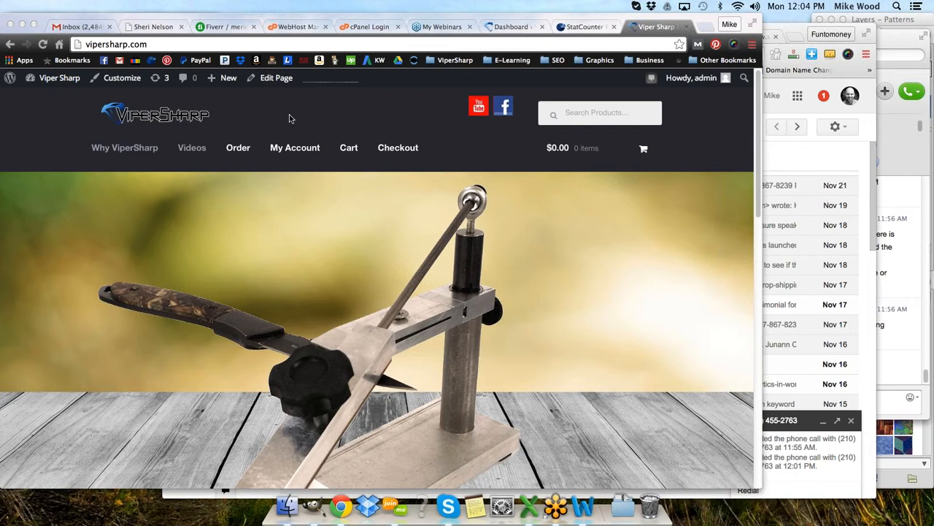
{"action": "left_click", "coordinate": [289, 119]}
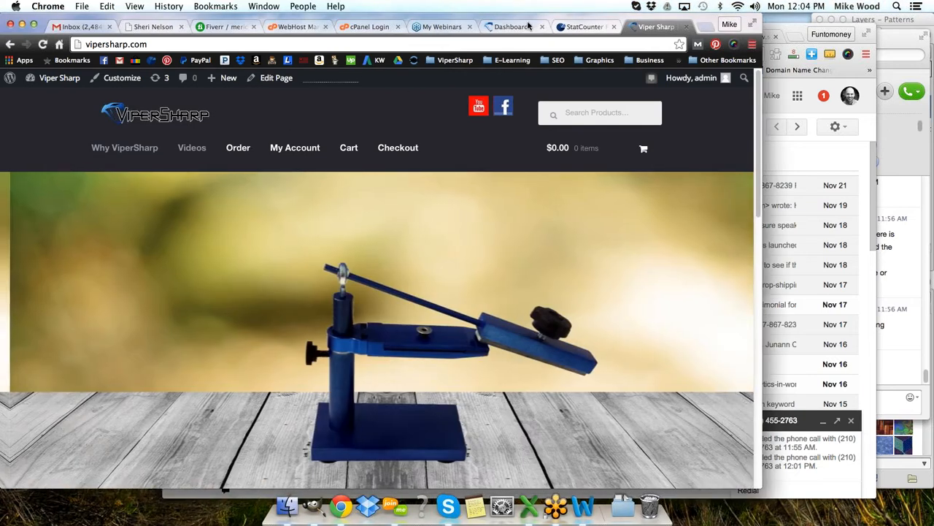
Step: Open the installed plugins list in the site's WordPress dashboard and review the plugins
{"action": "left_click", "coordinate": [509, 27]}
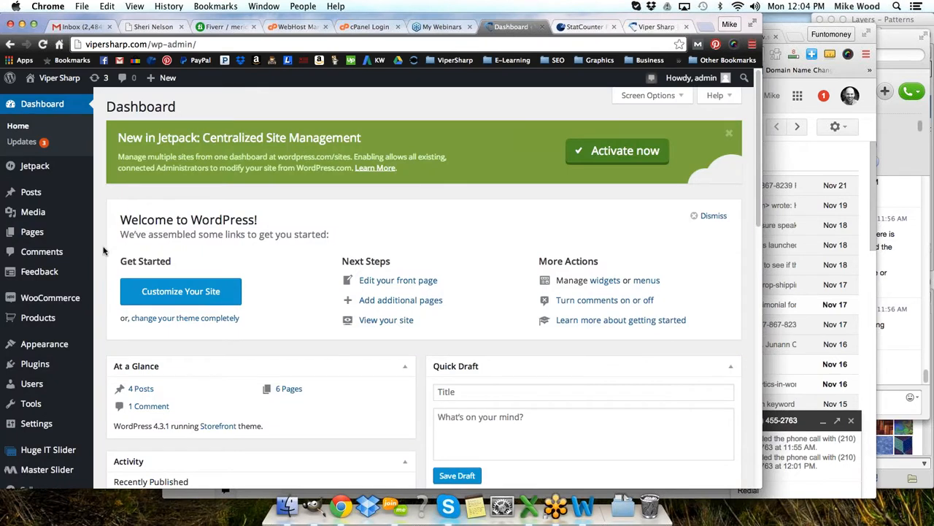
{"action": "left_click", "coordinate": [35, 365]}
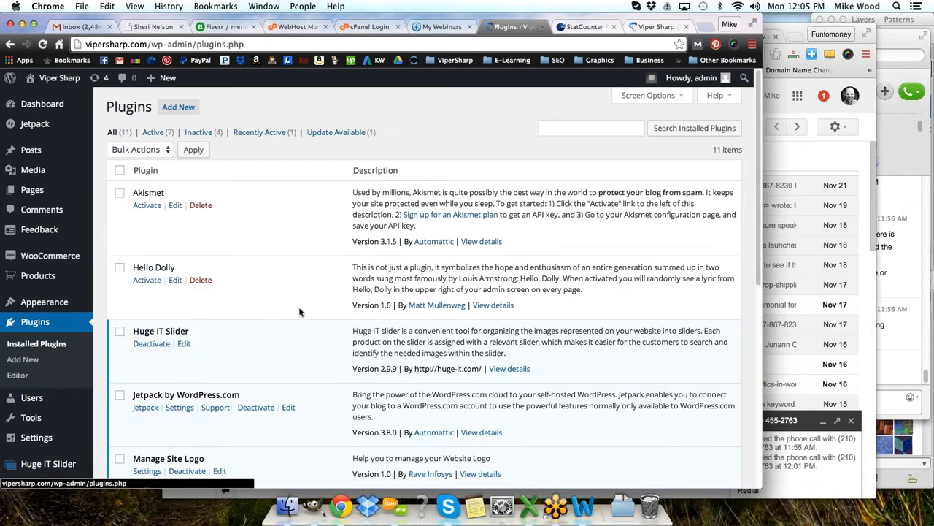
{"action": "scroll", "coordinate": [302, 300], "scroll_direction": "down", "scroll_amount": 3}
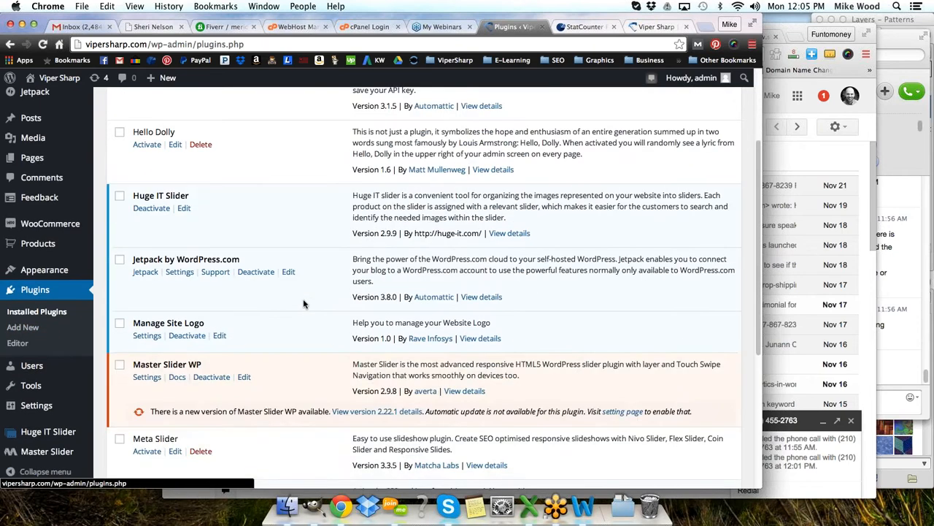
{"action": "scroll", "coordinate": [305, 304], "scroll_direction": "down", "scroll_amount": 5}
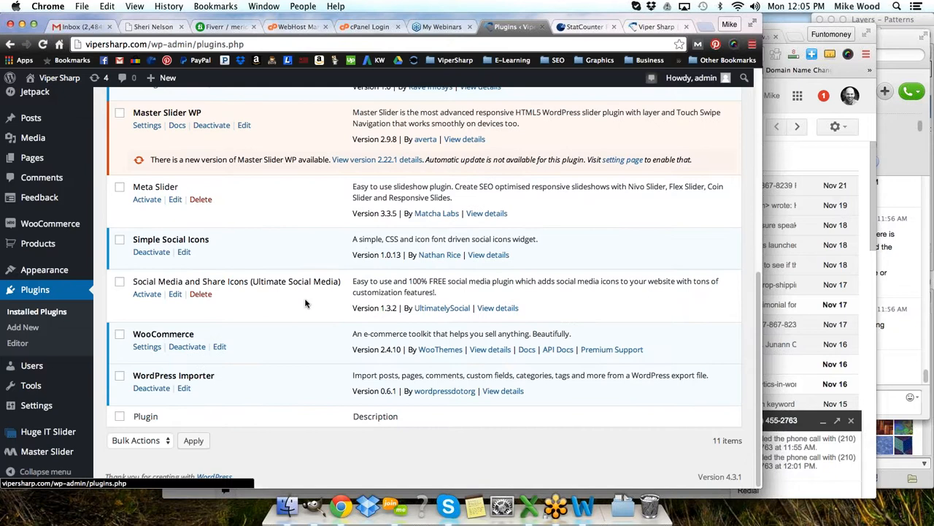
{"action": "scroll", "coordinate": [305, 302], "scroll_direction": "up", "scroll_amount": 10}
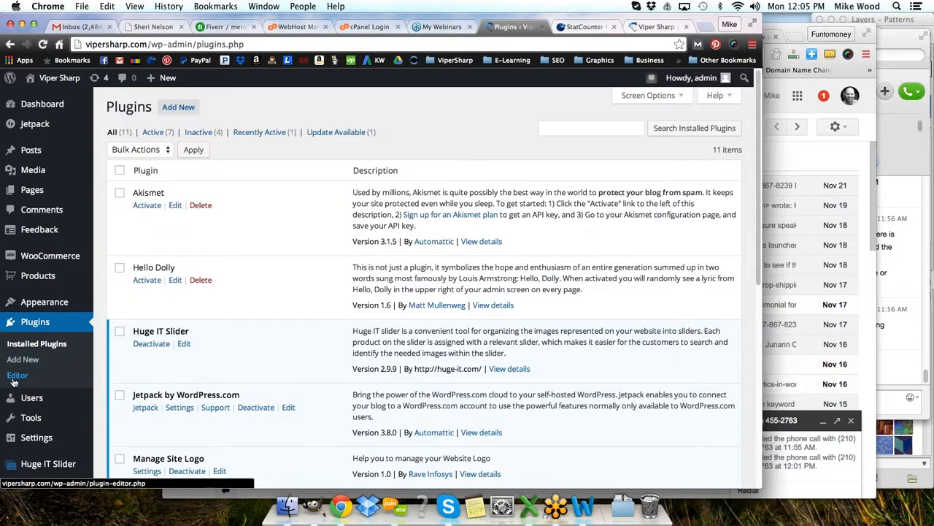
Step: Open the WordPress theme editor and examine the Storefront stylesheet code and the list of template files
{"action": "mouse_move", "coordinate": [51, 301]}
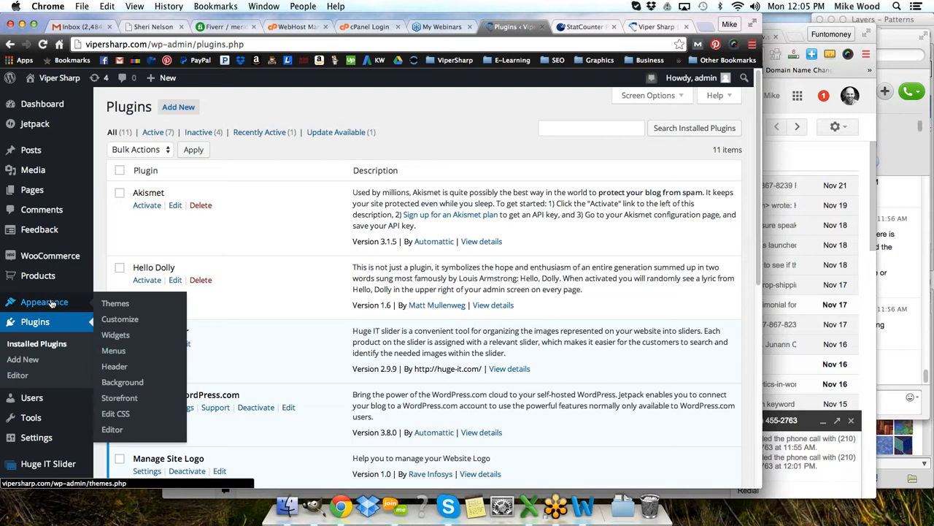
{"action": "left_click", "coordinate": [110, 429]}
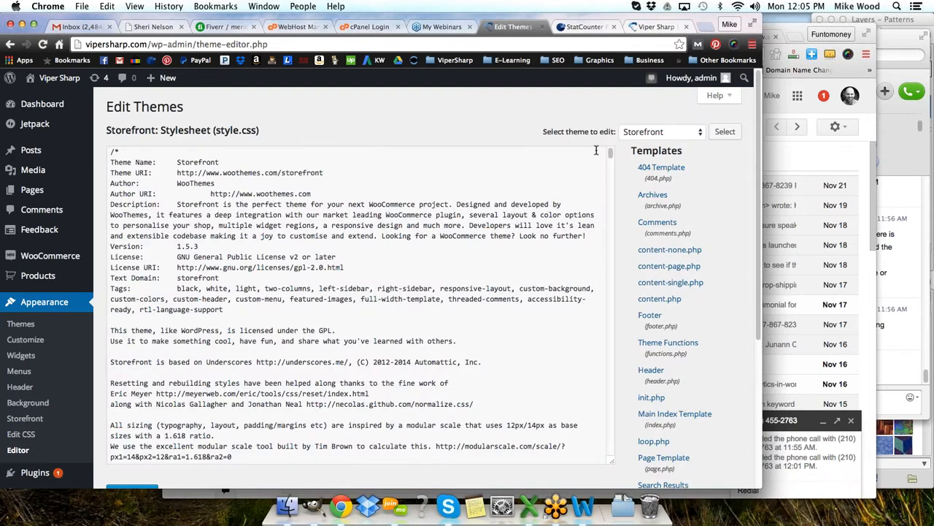
{"action": "scroll", "coordinate": [413, 280], "scroll_direction": "down", "scroll_amount": 15}
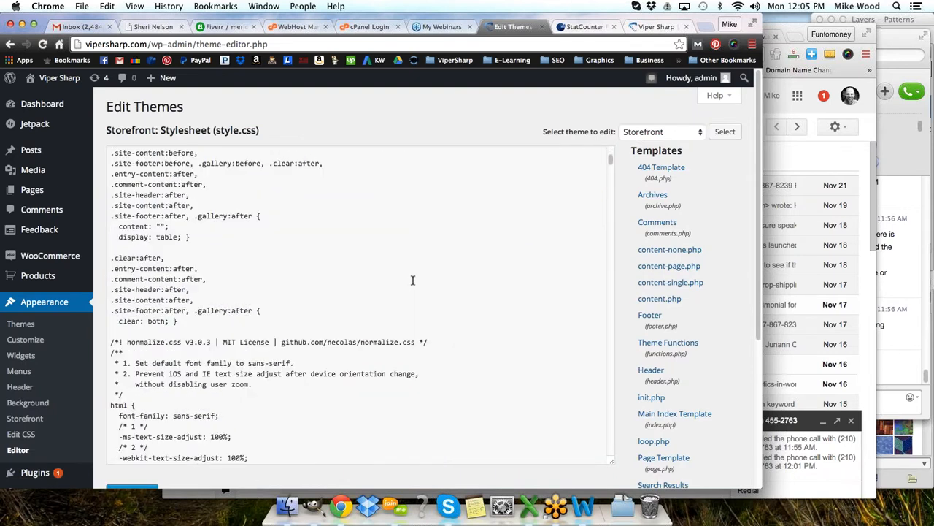
{"action": "scroll", "coordinate": [412, 280], "scroll_direction": "down", "scroll_amount": 10}
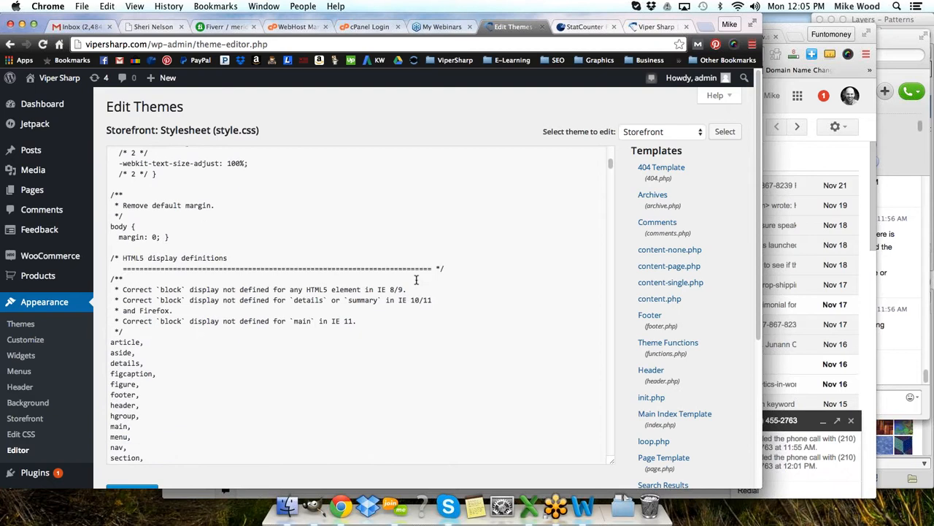
{"action": "scroll", "coordinate": [416, 281], "scroll_direction": "down", "scroll_amount": 10}
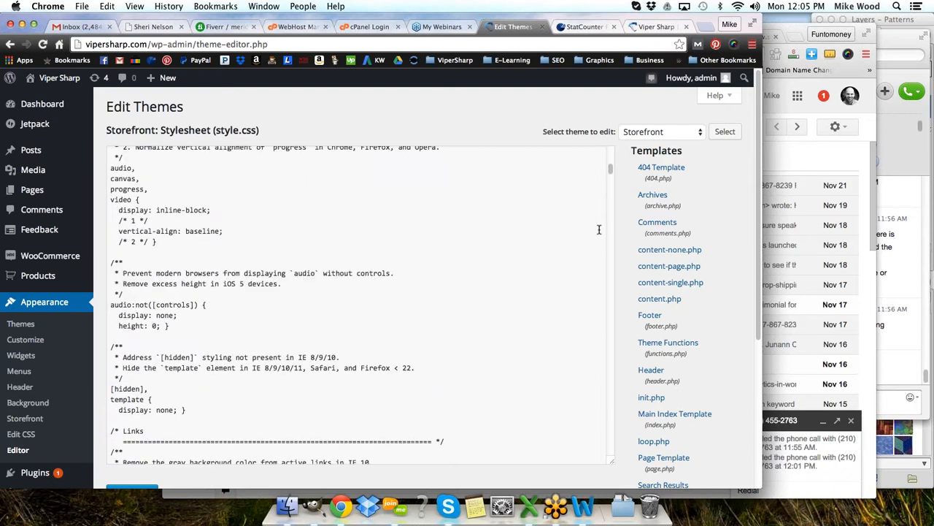
{"action": "scroll", "coordinate": [631, 292], "scroll_direction": "down", "scroll_amount": 3}
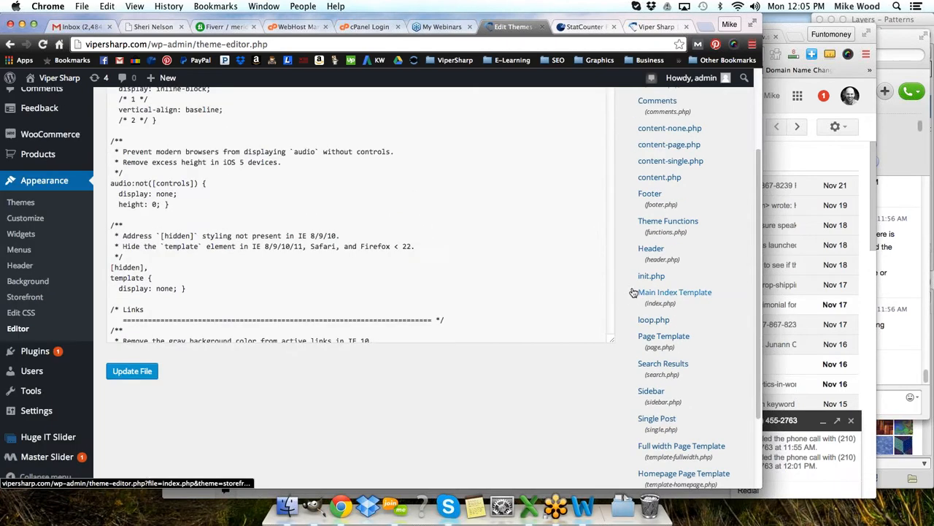
{"action": "scroll", "coordinate": [629, 312], "scroll_direction": "down", "scroll_amount": 3}
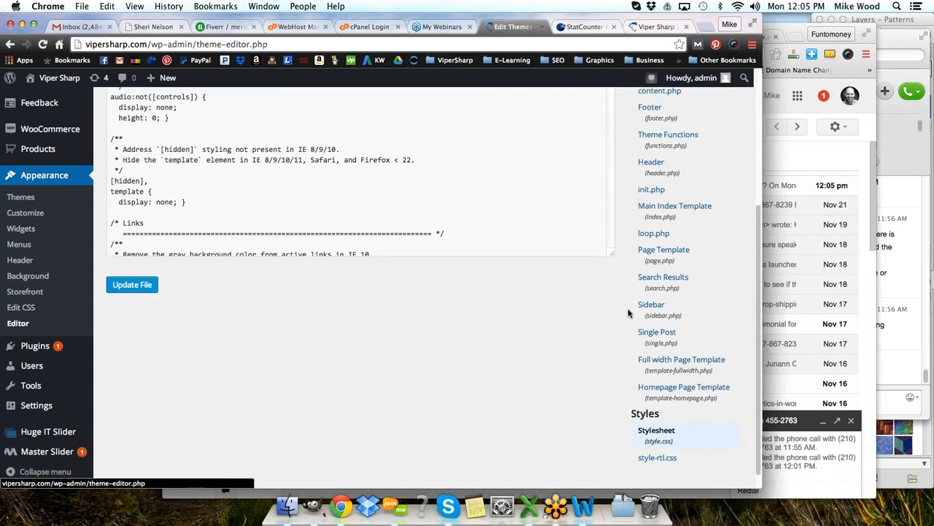
{"action": "scroll", "coordinate": [629, 313], "scroll_direction": "up", "scroll_amount": 2}
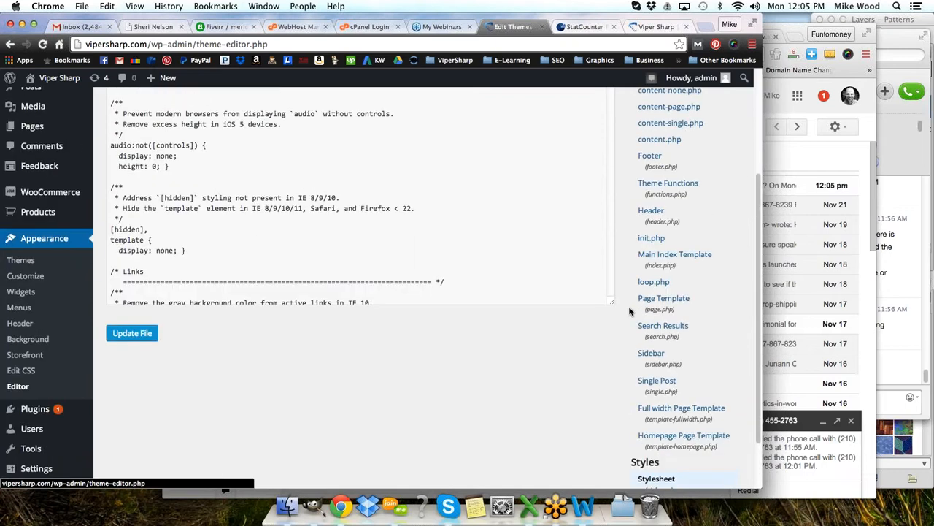
{"action": "scroll", "coordinate": [629, 310], "scroll_direction": "up", "scroll_amount": 3}
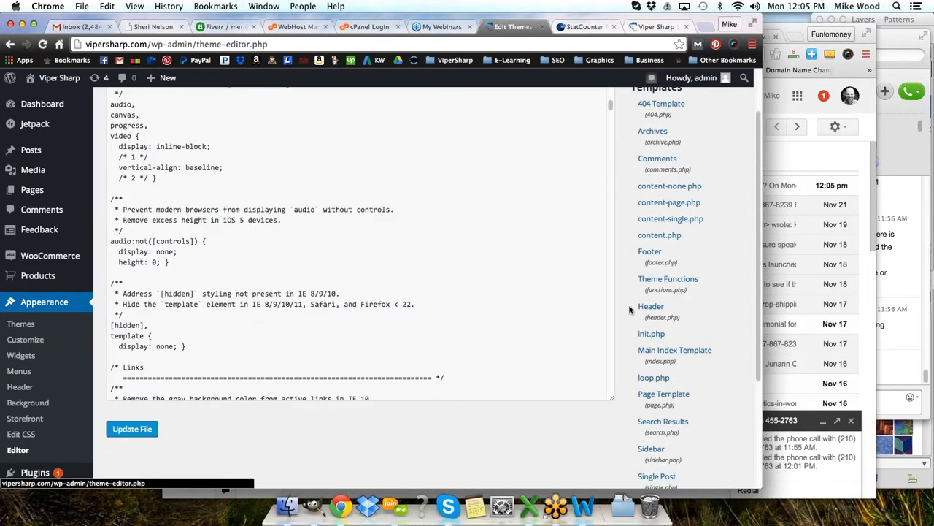
{"action": "scroll", "coordinate": [629, 307], "scroll_direction": "up", "scroll_amount": 2}
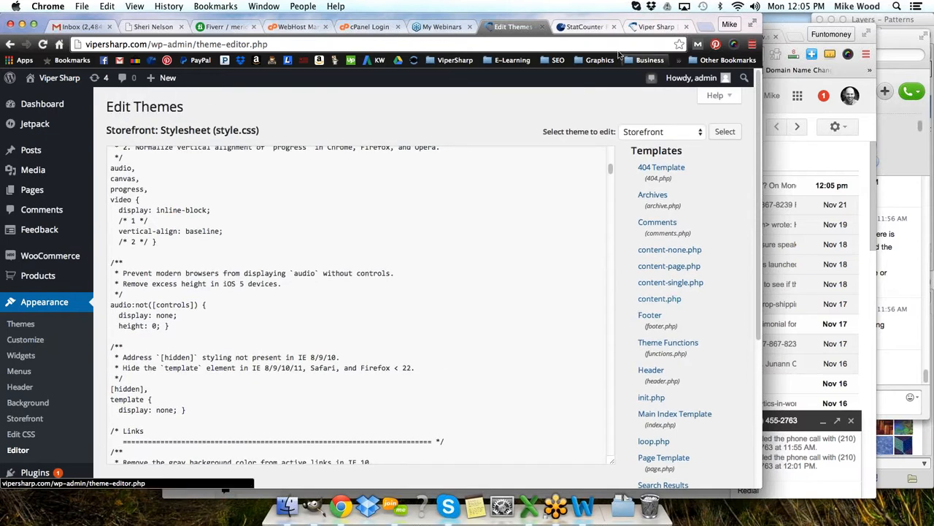
{"action": "left_click", "coordinate": [584, 26]}
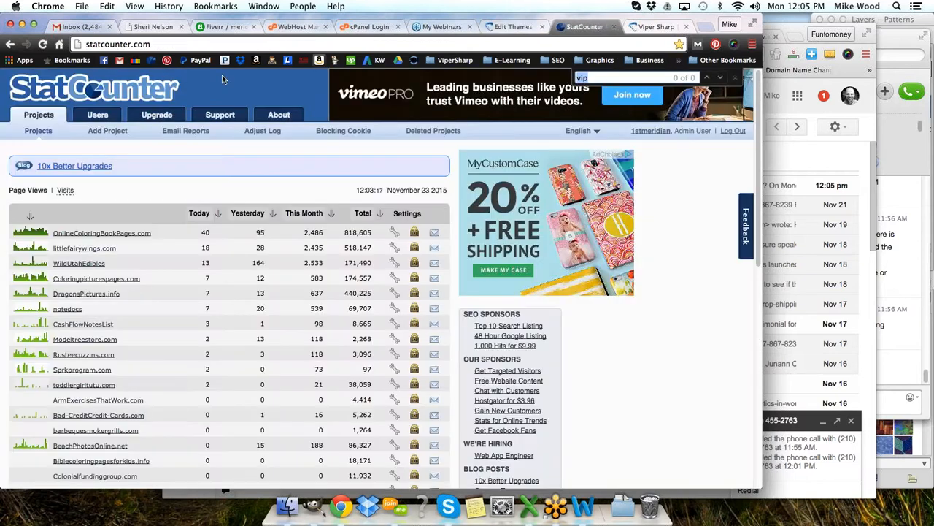
{"action": "left_click", "coordinate": [112, 135]}
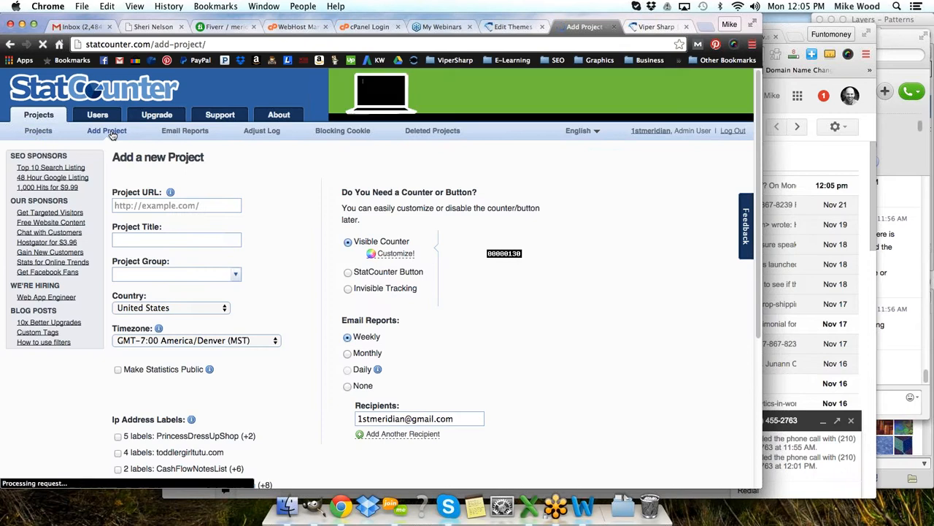
{"action": "left_click", "coordinate": [168, 205]}
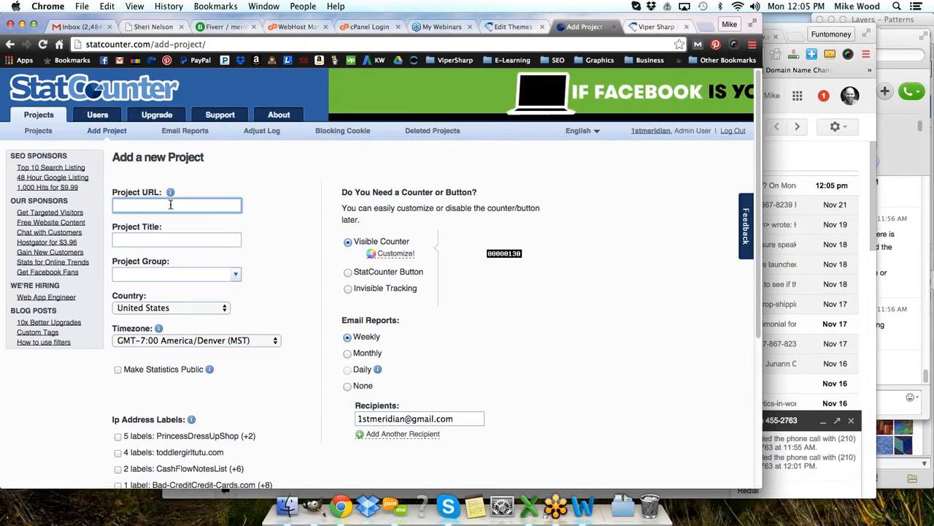
{"action": "type", "text": "htt"}
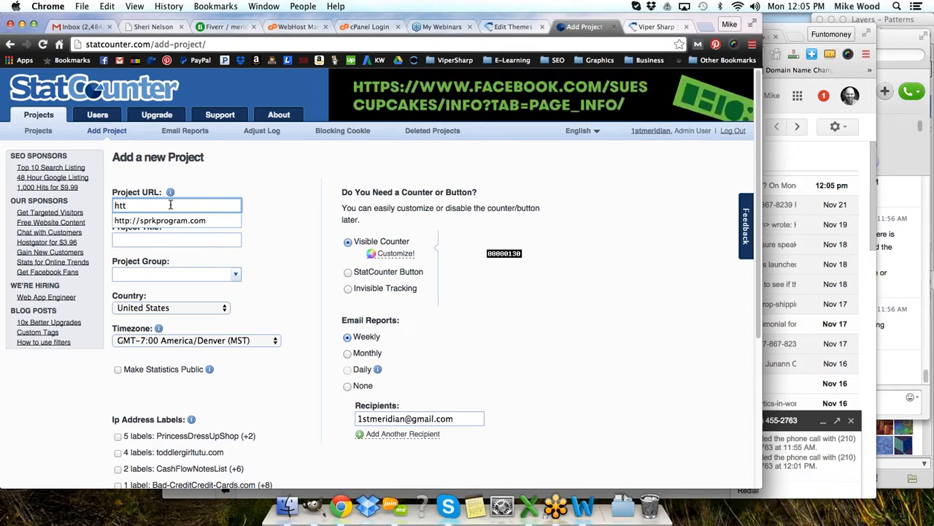
{"action": "type", "text": "p"}
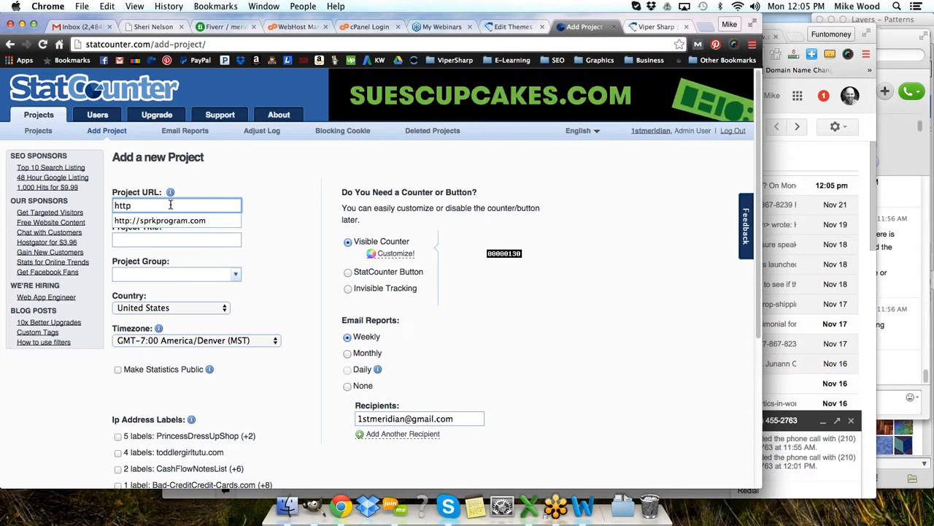
{"action": "type", "text": "://"}
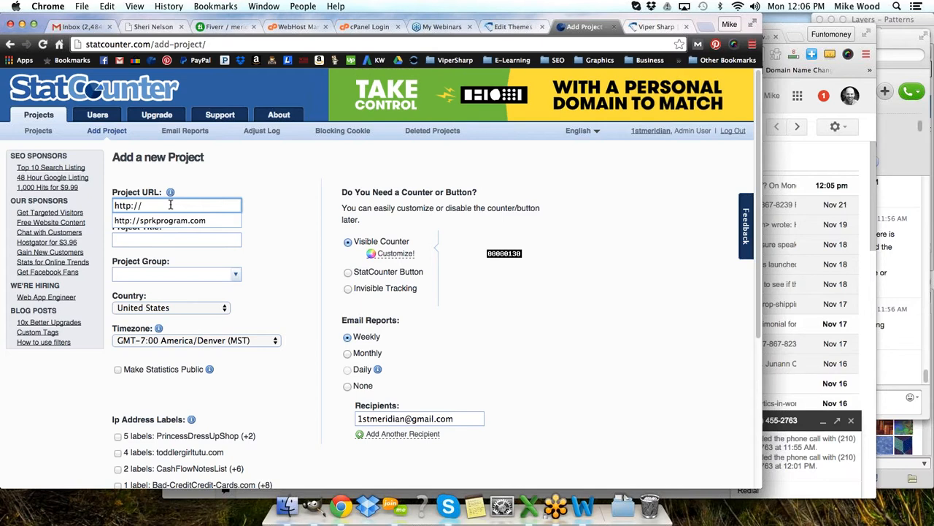
{"action": "type", "text": "vipersha"}
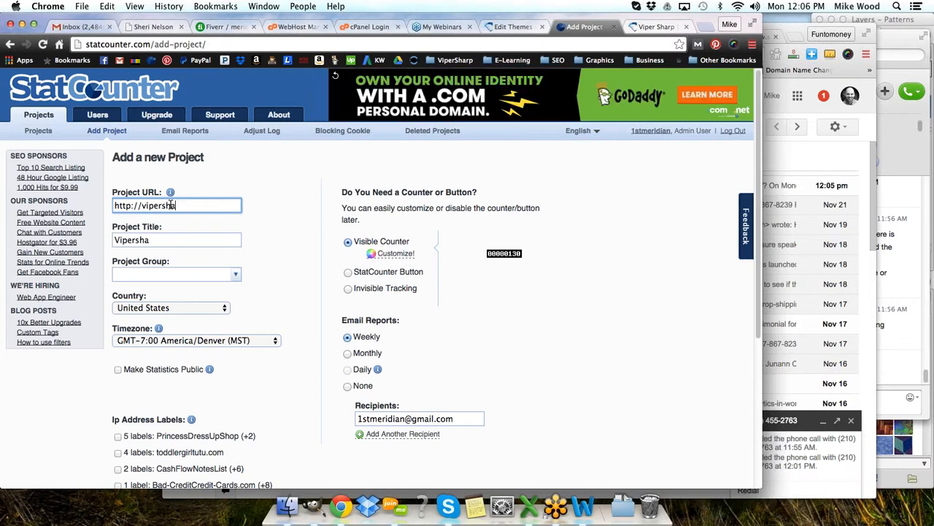
{"action": "type", "text": "rp.com"}
{"action": "left_click", "coordinate": [237, 278]}
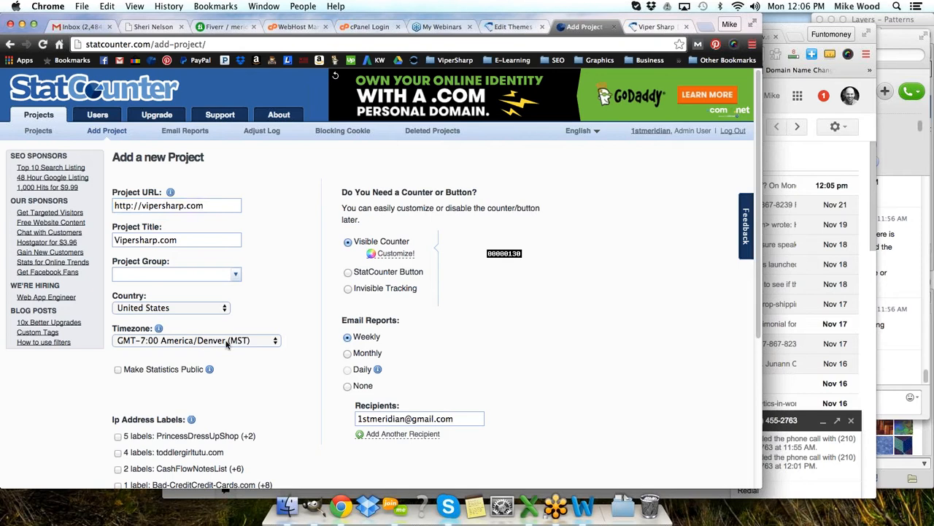
Step: Set the new project to Invisible Tracking and its email reports to None
{"action": "scroll", "coordinate": [266, 298], "scroll_direction": "down", "scroll_amount": 1}
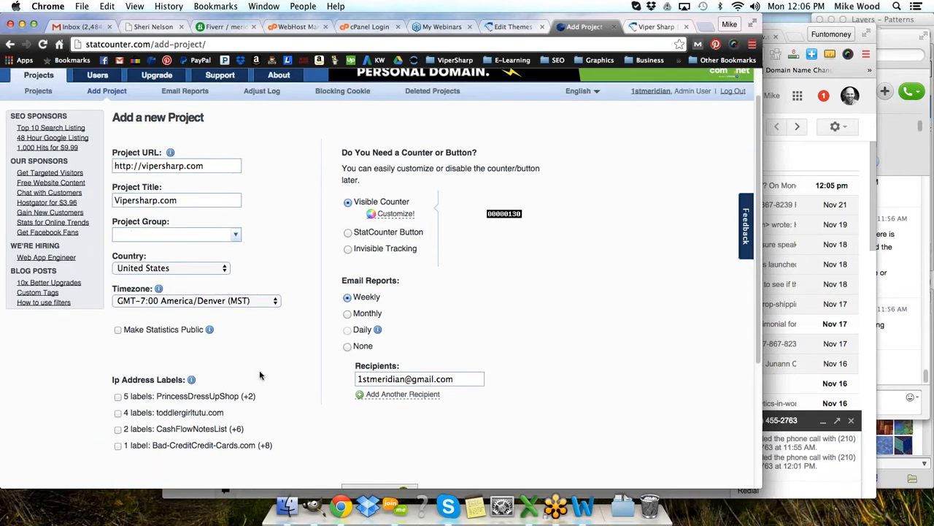
{"action": "scroll", "coordinate": [281, 328], "scroll_direction": "down", "scroll_amount": 1}
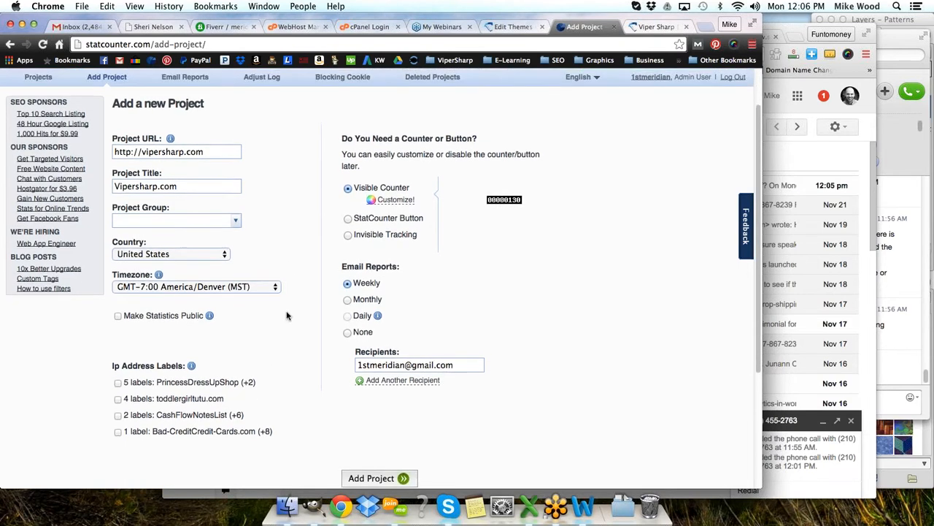
{"action": "scroll", "coordinate": [287, 315], "scroll_direction": "up", "scroll_amount": 2}
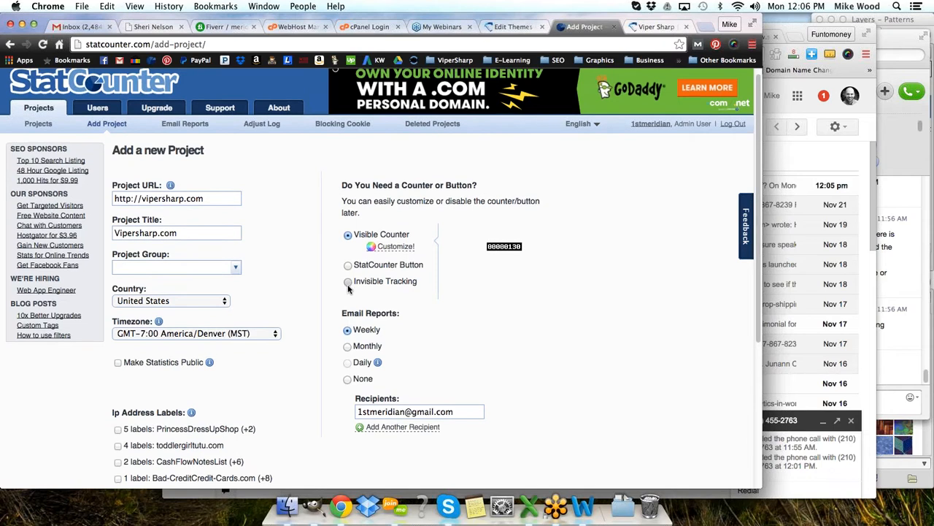
{"action": "left_click", "coordinate": [348, 286]}
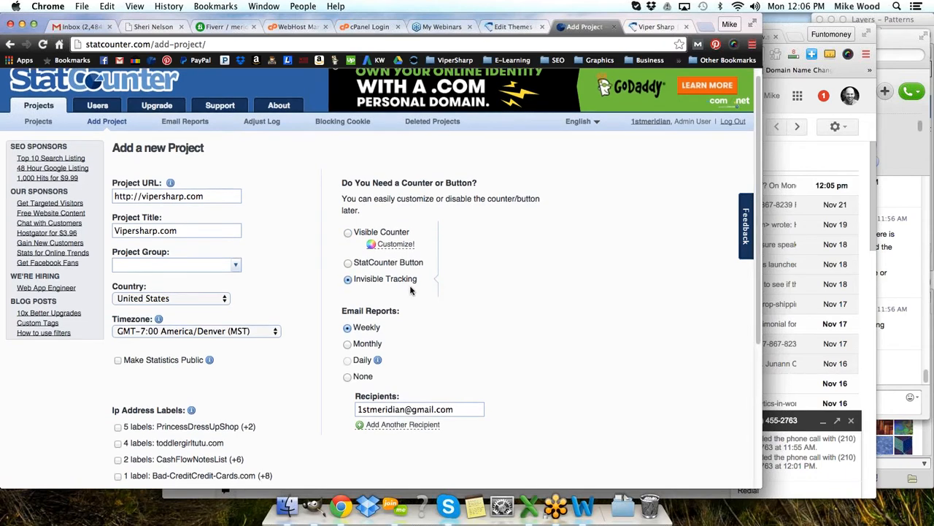
{"action": "scroll", "coordinate": [411, 294], "scroll_direction": "down", "scroll_amount": 3}
{"action": "left_click", "coordinate": [348, 314]}
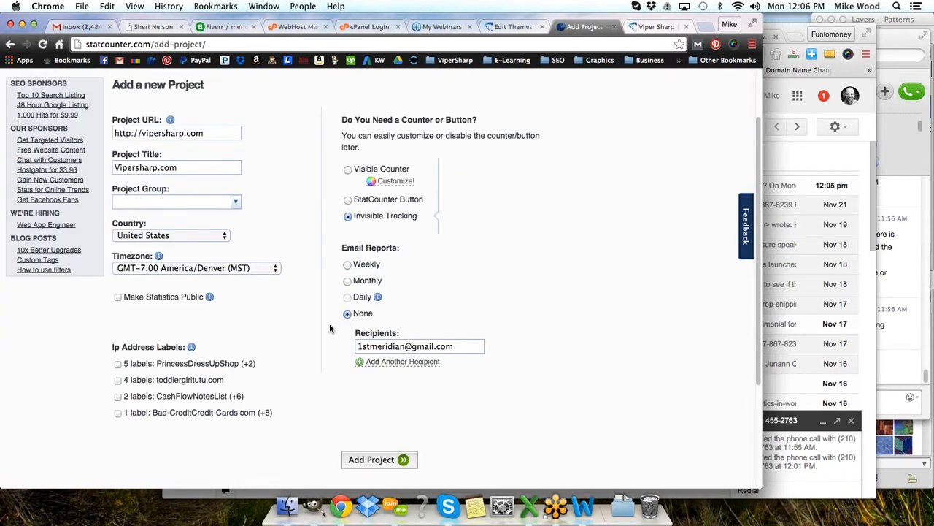
Step: Add the project and open the Default Installation Guide containing its StatCounter code
{"action": "scroll", "coordinate": [338, 318], "scroll_direction": "down", "scroll_amount": 3}
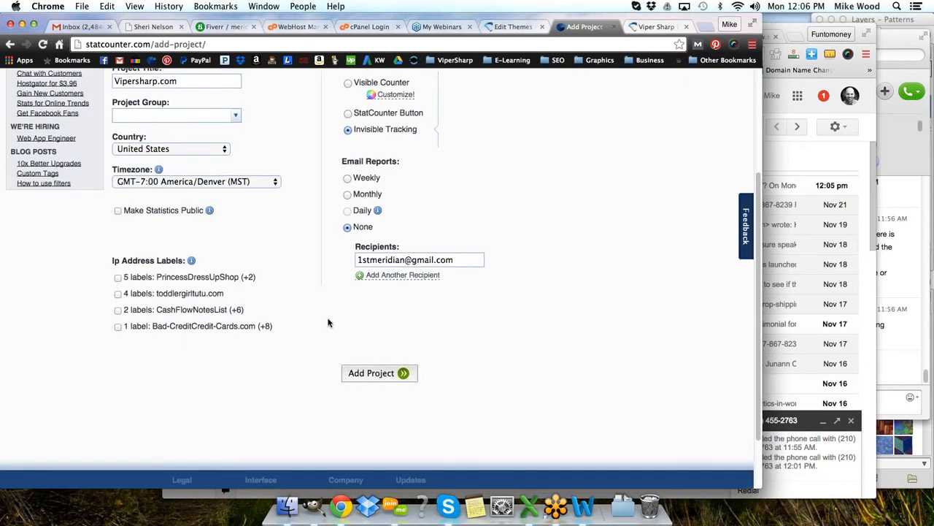
{"action": "left_click", "coordinate": [378, 376]}
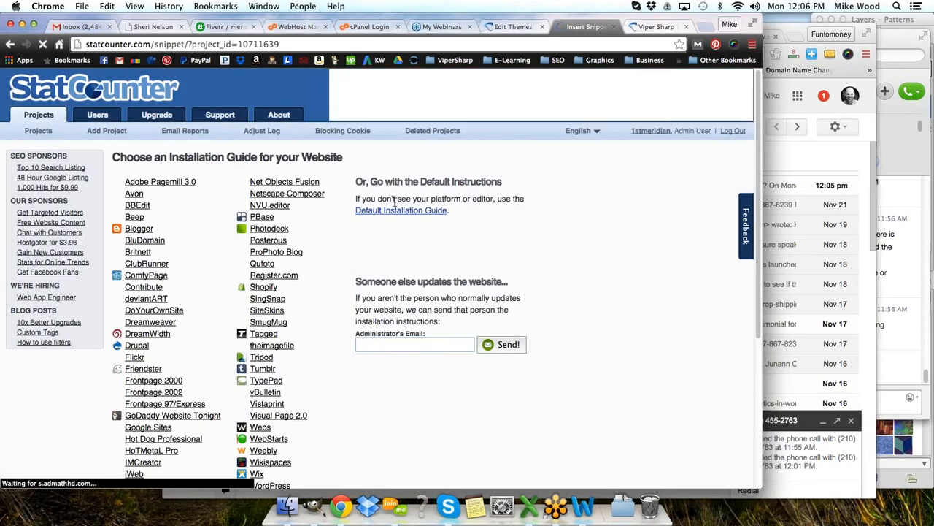
{"action": "left_click", "coordinate": [391, 211]}
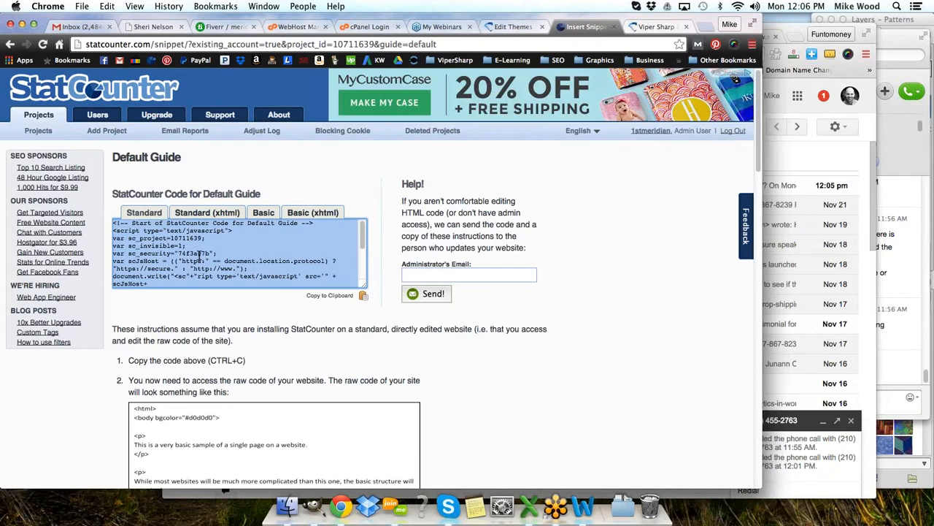
Step: Return to the WordPress theme editor and open the Storefront theme's Footer template (footer.php) for editing
{"action": "left_click", "coordinate": [497, 30]}
{"action": "scroll", "coordinate": [436, 325], "scroll_direction": "down", "scroll_amount": 20}
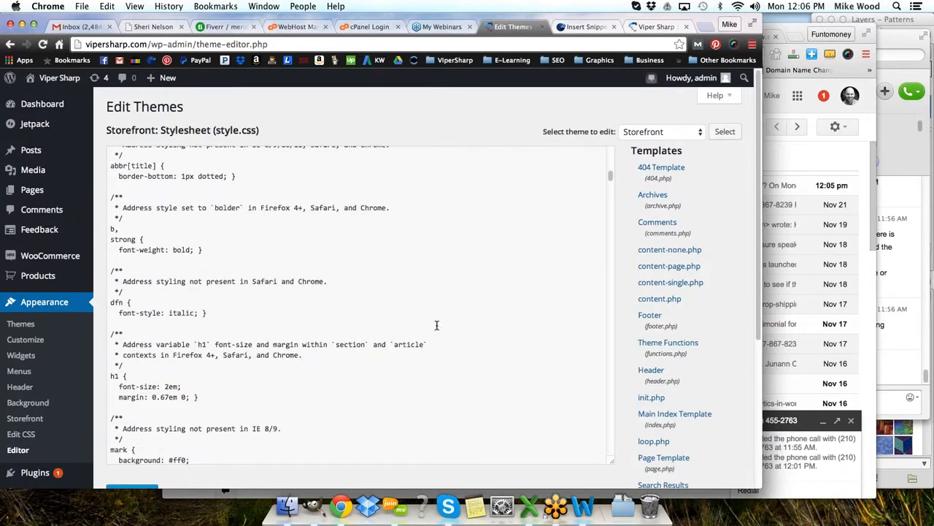
{"action": "scroll", "coordinate": [437, 325], "scroll_direction": "down", "scroll_amount": 15}
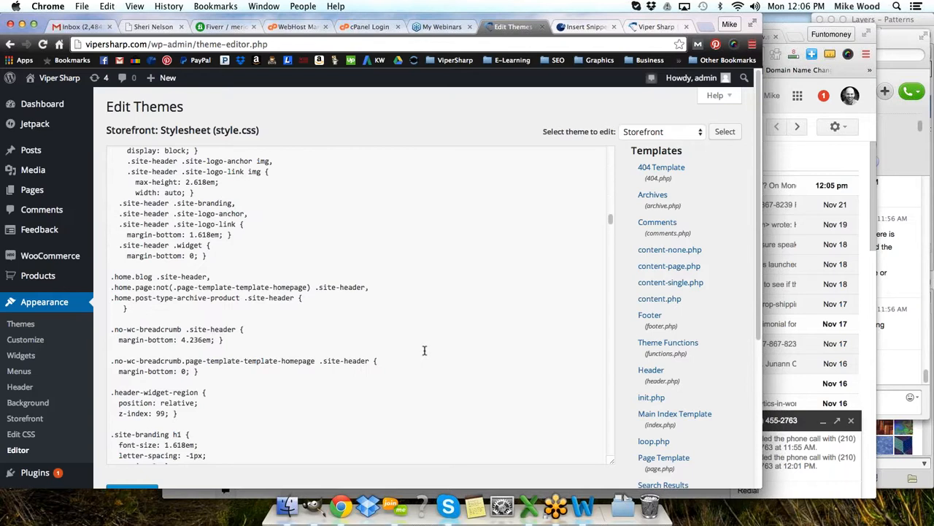
{"action": "scroll", "coordinate": [59, 334], "scroll_direction": "down", "scroll_amount": 3}
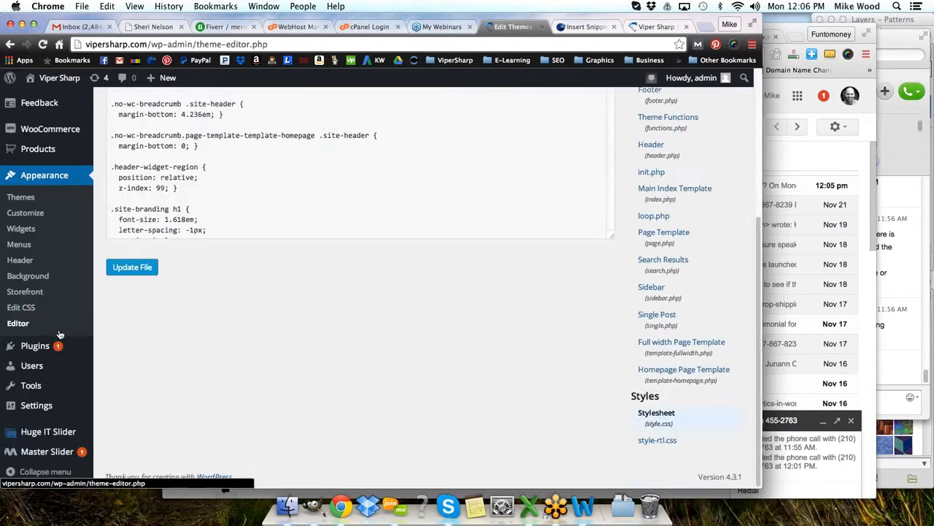
{"action": "scroll", "coordinate": [73, 336], "scroll_direction": "up", "scroll_amount": 3}
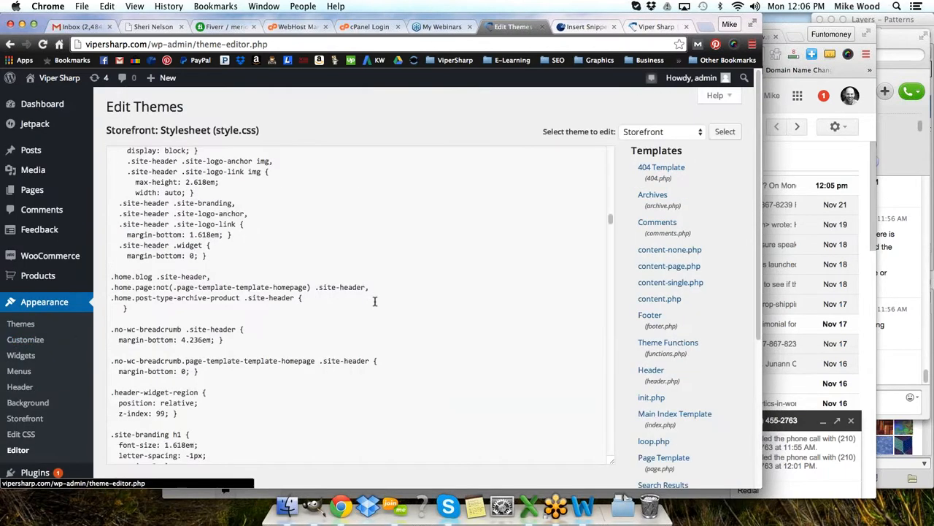
{"action": "scroll", "coordinate": [375, 301], "scroll_direction": "up", "scroll_amount": 5}
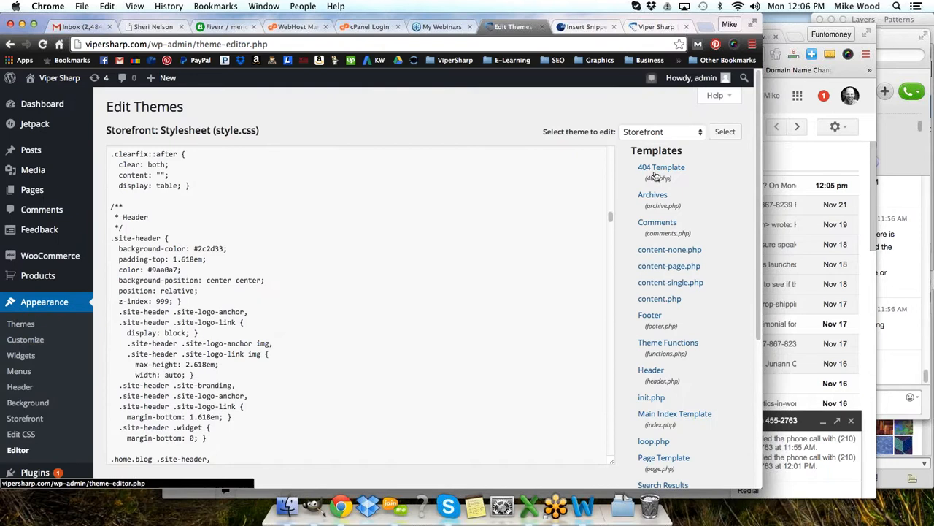
{"action": "scroll", "coordinate": [701, 292], "scroll_direction": "down", "scroll_amount": 1}
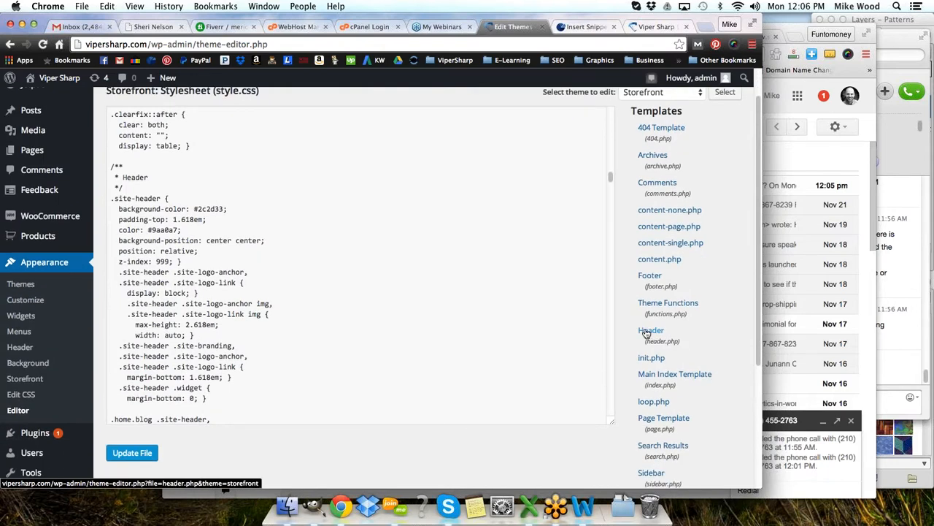
{"action": "left_click", "coordinate": [649, 278]}
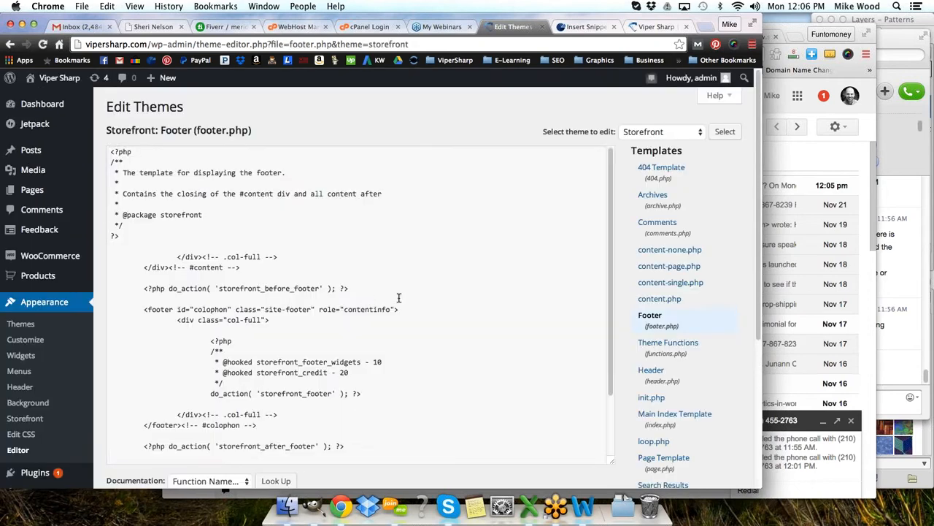
Step: Paste the copied StatCounter code just above the closing body tag in footer.php and update the file
{"action": "scroll", "coordinate": [428, 297], "scroll_direction": "down", "scroll_amount": 5}
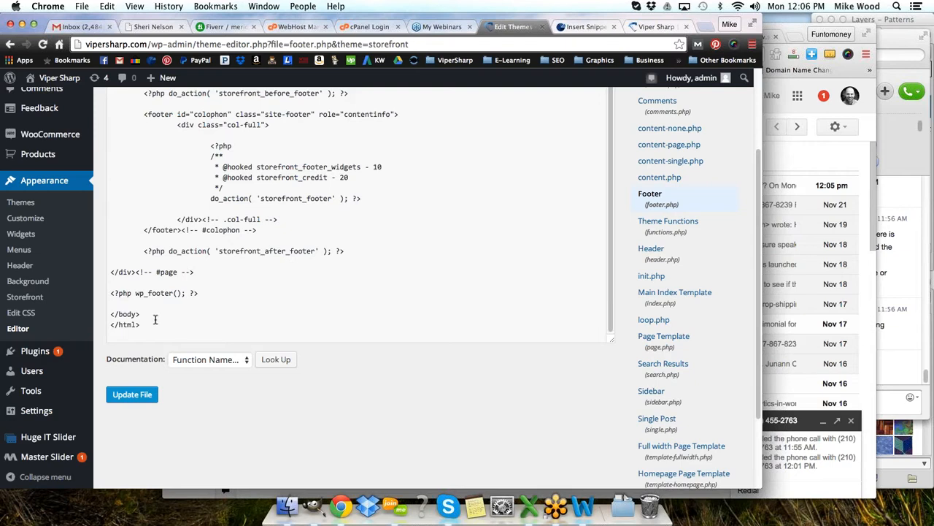
{"action": "left_click", "coordinate": [117, 305]}
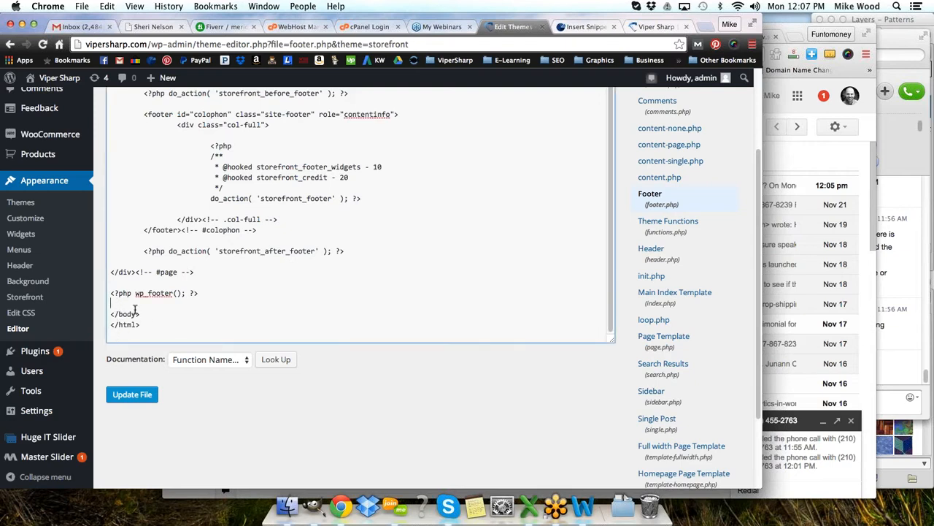
{"action": "type", "text": "<!-- Start of StatCounter Code for Default Guide --> <script type=\"text/javascript\"> var sc_project=10711639; var sc_invisible=1; var sc_security=\"74f3a07b\"; var scJsHost = ((\"https:\" == document.location.protocol) ? \"https://secure.\" : \"http://www.\"); document.write(\"<sc\"+\"ript type='text/javascript' src='\" + scJsHost+ \"statcounter.com/counter/counter.js'></\"+\"script>\"); </script> <noscript><div class=\"statcounter\"><a title=\"shopify stats\" href=\"http://statcounter.com/shopify/\" target=\"_blank\"><img class=\"statcounter\" src=\"http://c.statcounter.com/10711639/0/74f3a07b/1/\" alt=\"shopify stats\"></a></div></noscript> <!-- End of StatCounter Code for Default Guide -->"}
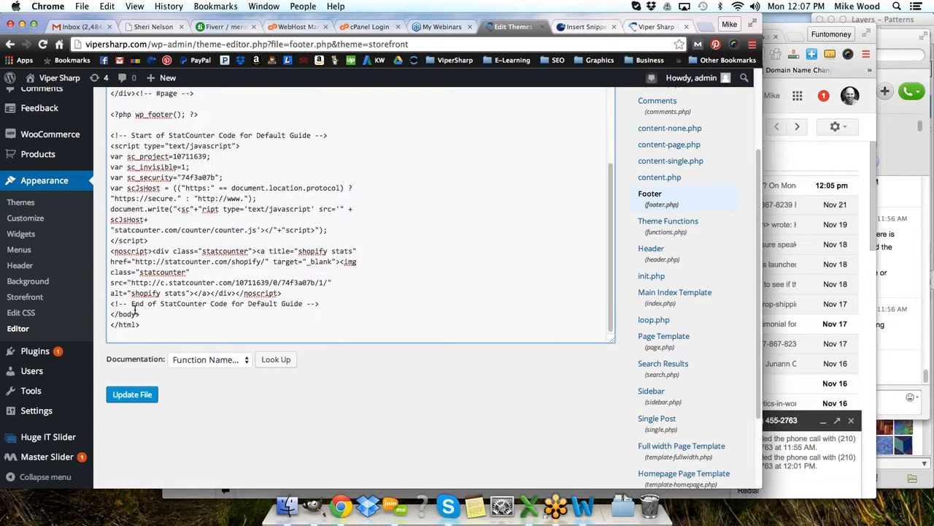
{"action": "left_click", "coordinate": [132, 394]}
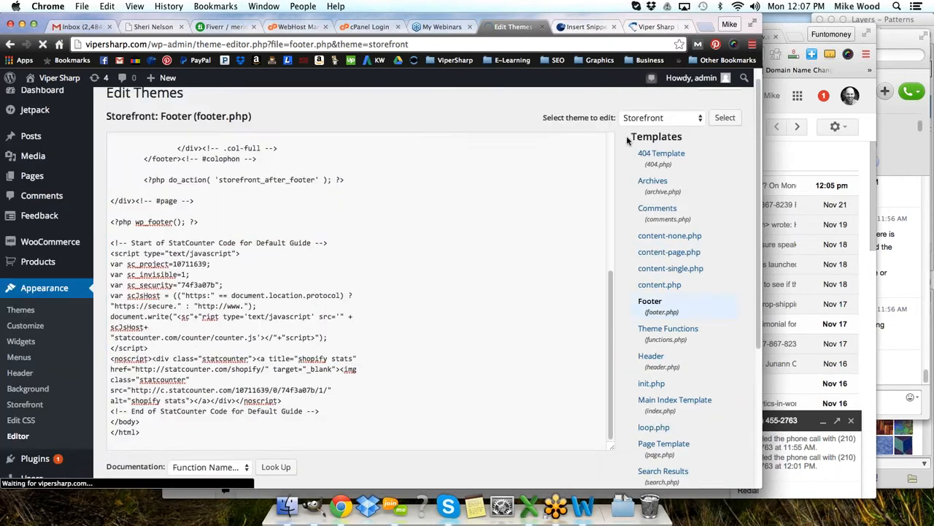
{"action": "left_click", "coordinate": [581, 28]}
{"action": "scroll", "coordinate": [569, 417], "scroll_direction": "down", "scroll_amount": 10}
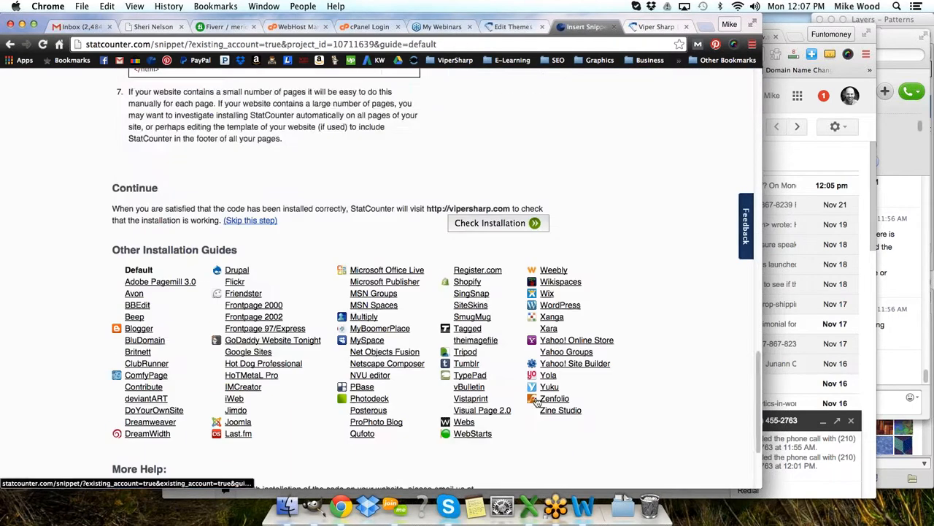
{"action": "scroll", "coordinate": [538, 400], "scroll_direction": "down", "scroll_amount": 3}
{"action": "scroll", "coordinate": [538, 400], "scroll_direction": "up", "scroll_amount": 5}
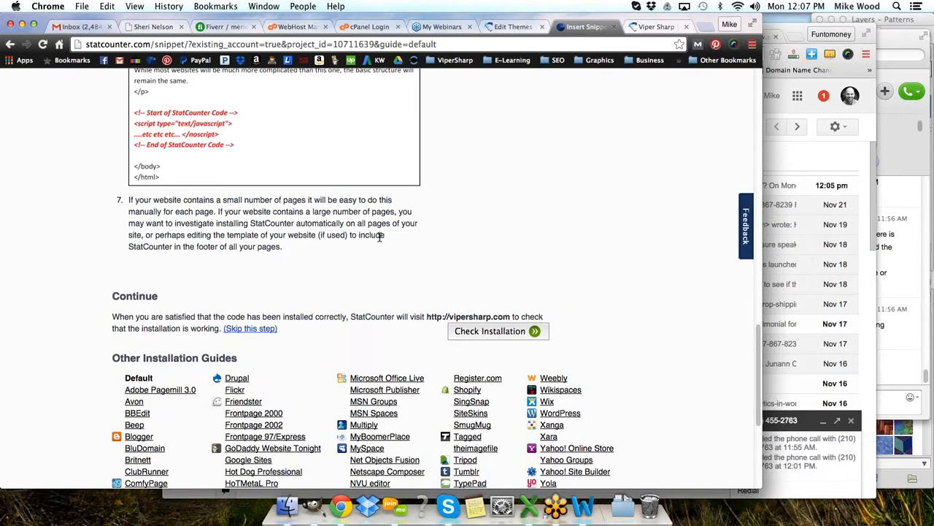
{"action": "left_click", "coordinate": [505, 333]}
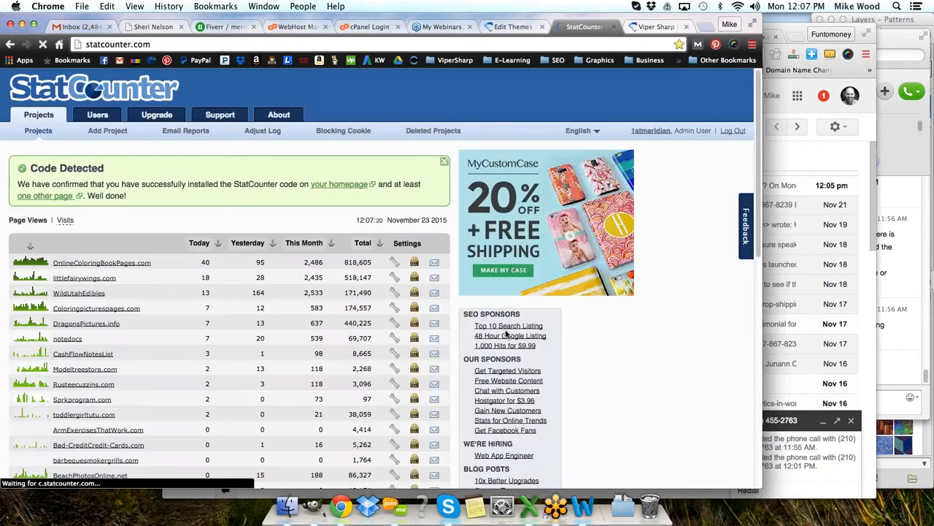
{"action": "left_click_drag", "start_coordinate": [117, 169], "coordinate": [31, 168]}
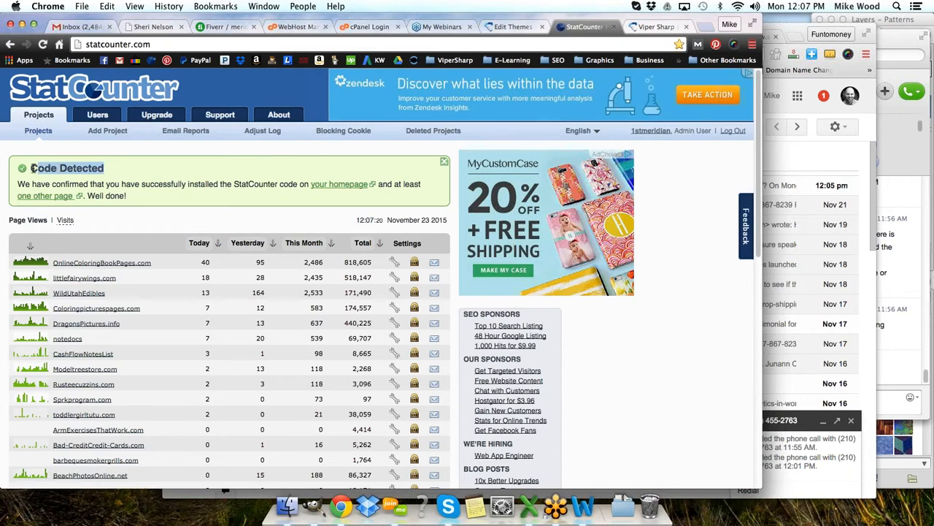
{"action": "left_click", "coordinate": [100, 168]}
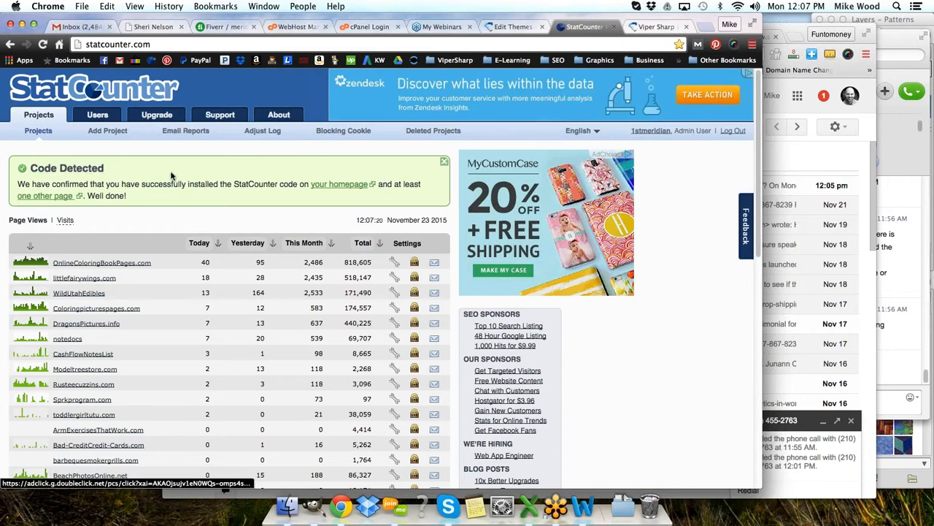
Step: Open Google Analytics (analytics.google.com) in a new browser tab
{"action": "left_click", "coordinate": [706, 26]}
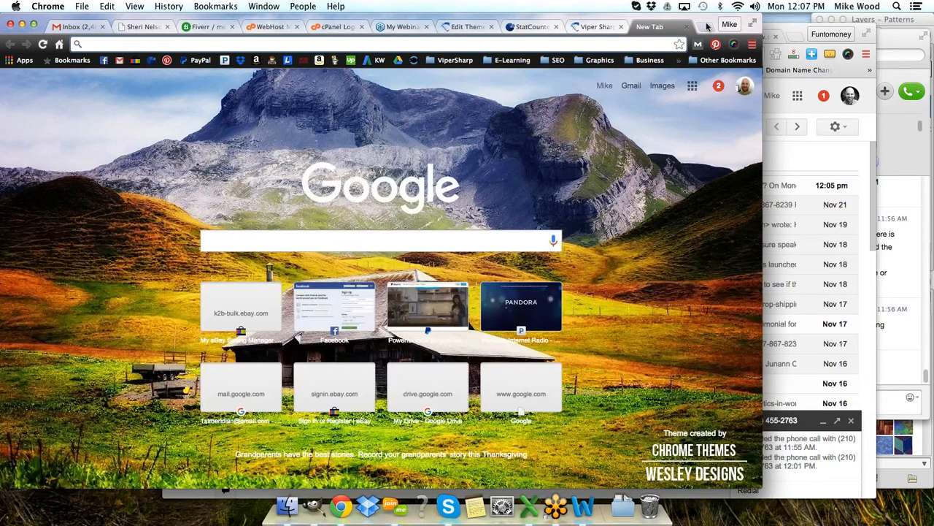
{"action": "type", "text": "analytic"}
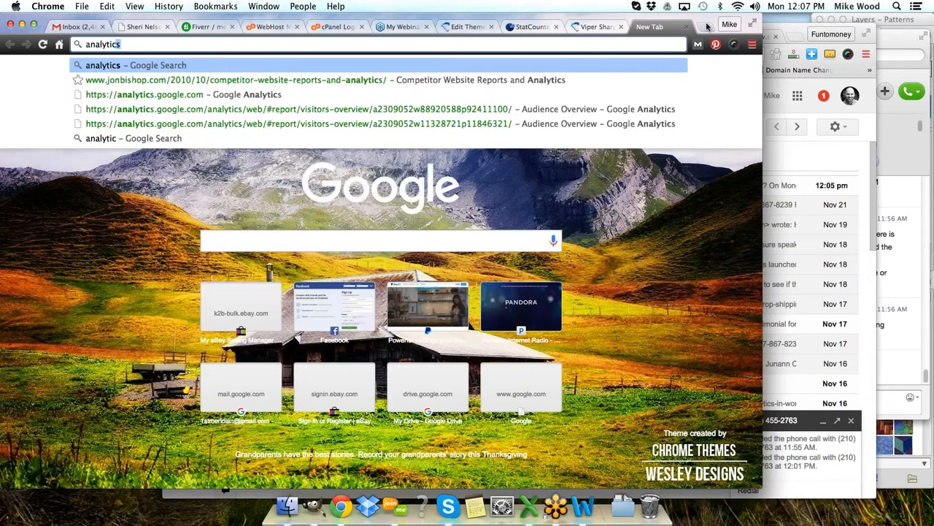
{"action": "left_click", "coordinate": [195, 94]}
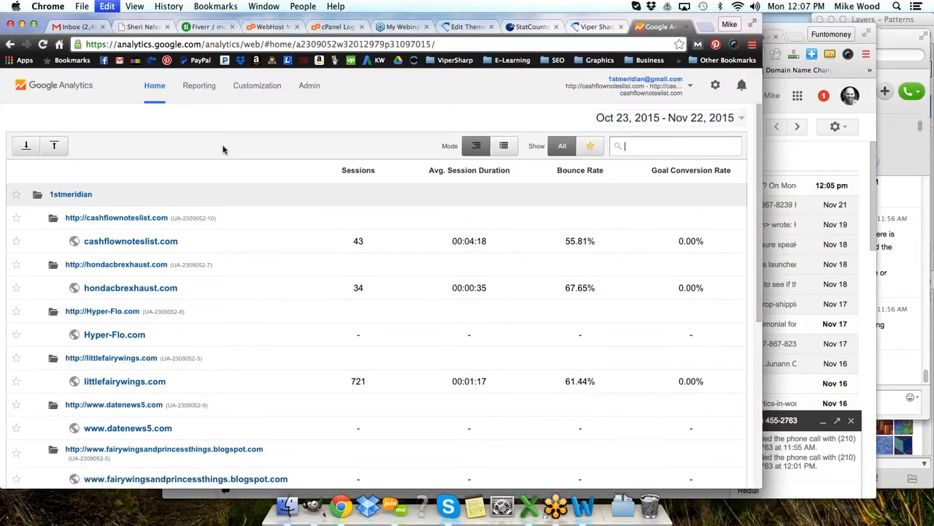
Step: Search the Google Analytics home list for "viper", look through its accounts and properties, and collapse the first account
{"action": "key", "text": "super+f"}
{"action": "type", "text": "viper"}
{"action": "scroll", "coordinate": [223, 149], "scroll_direction": "down", "scroll_amount": 5}
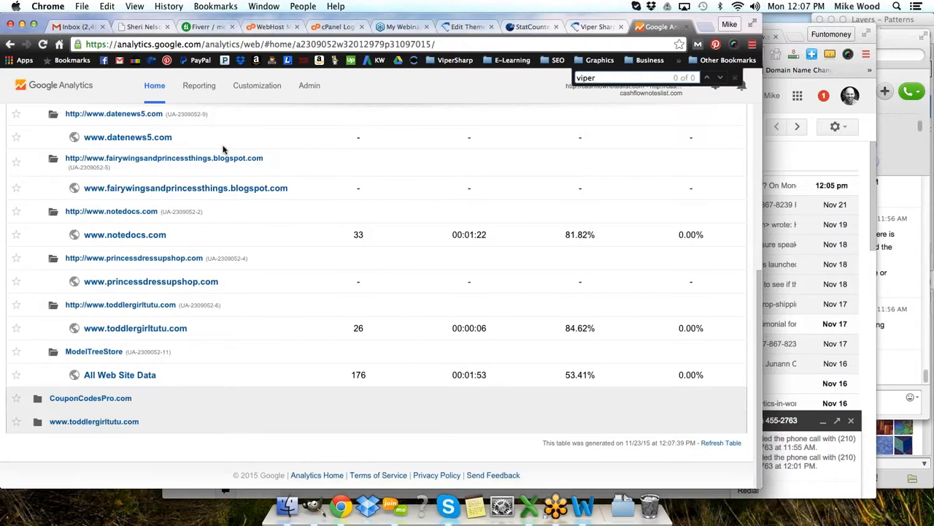
{"action": "key", "text": "Escape"}
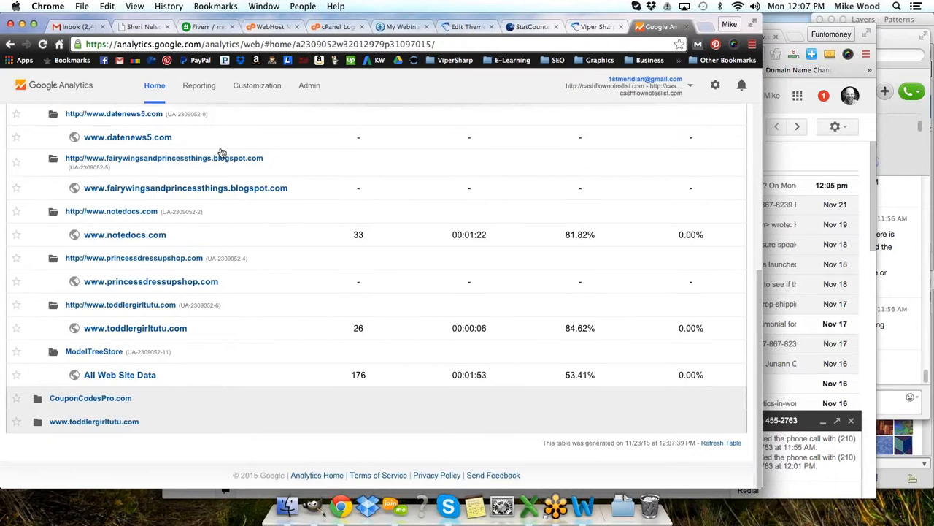
{"action": "scroll", "coordinate": [223, 149], "scroll_direction": "up", "scroll_amount": 10}
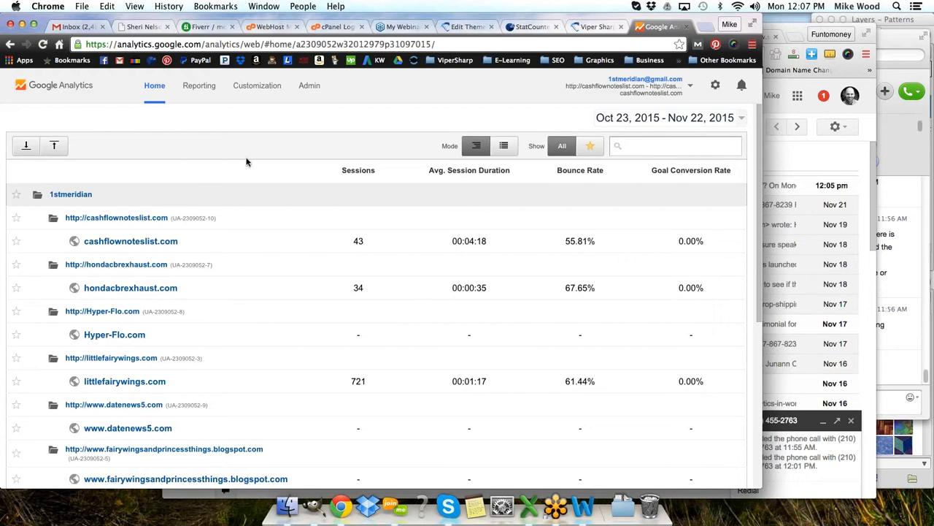
{"action": "scroll", "coordinate": [285, 168], "scroll_direction": "down", "scroll_amount": 8}
{"action": "scroll", "coordinate": [293, 193], "scroll_direction": "up", "scroll_amount": 8}
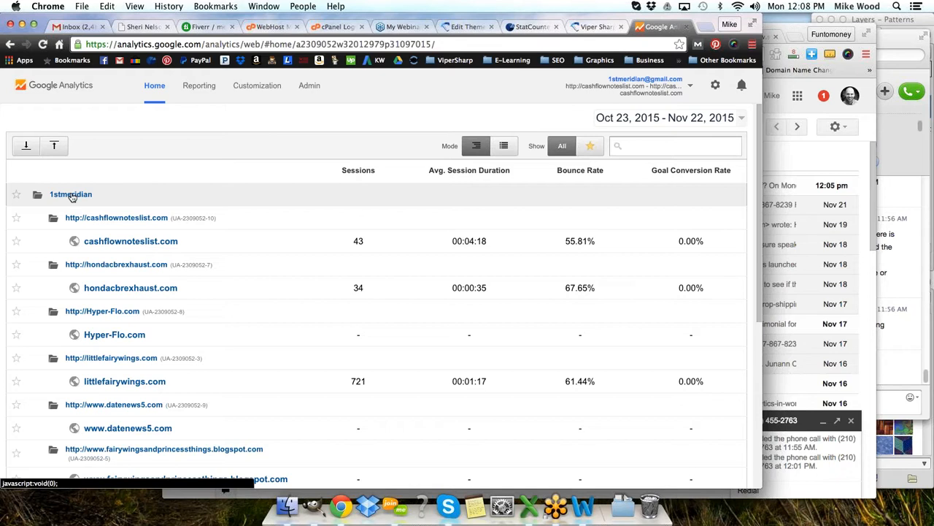
{"action": "left_click", "coordinate": [71, 195]}
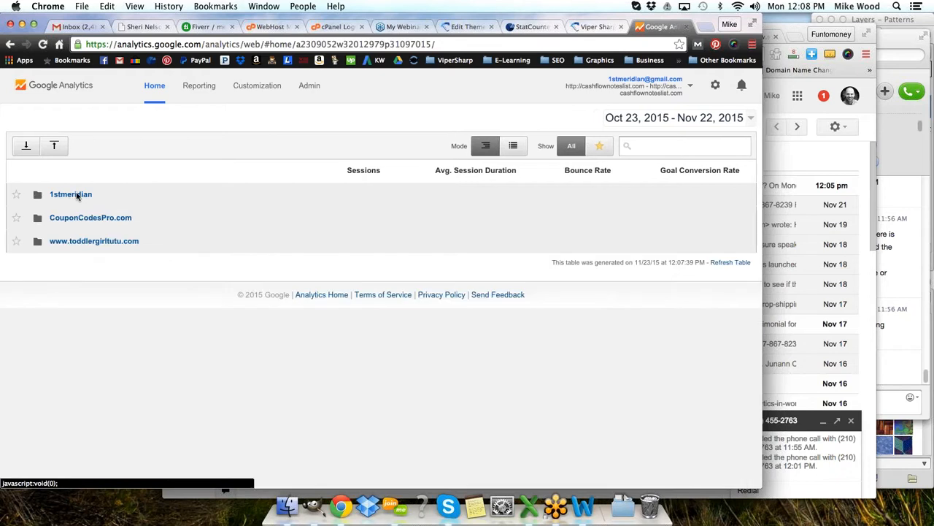
Step: Open the Google Analytics administration page and examine its account, property and view options
{"action": "left_click", "coordinate": [307, 87]}
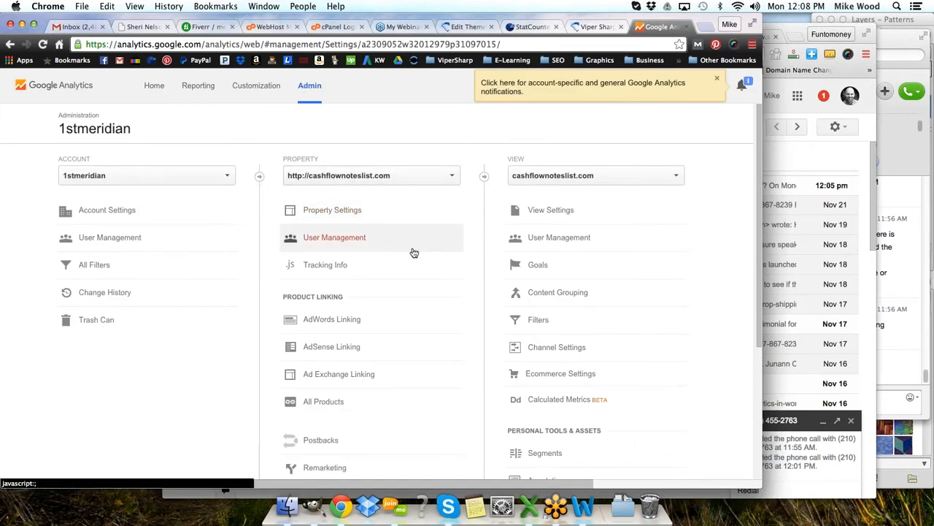
{"action": "scroll", "coordinate": [413, 271], "scroll_direction": "down", "scroll_amount": 2}
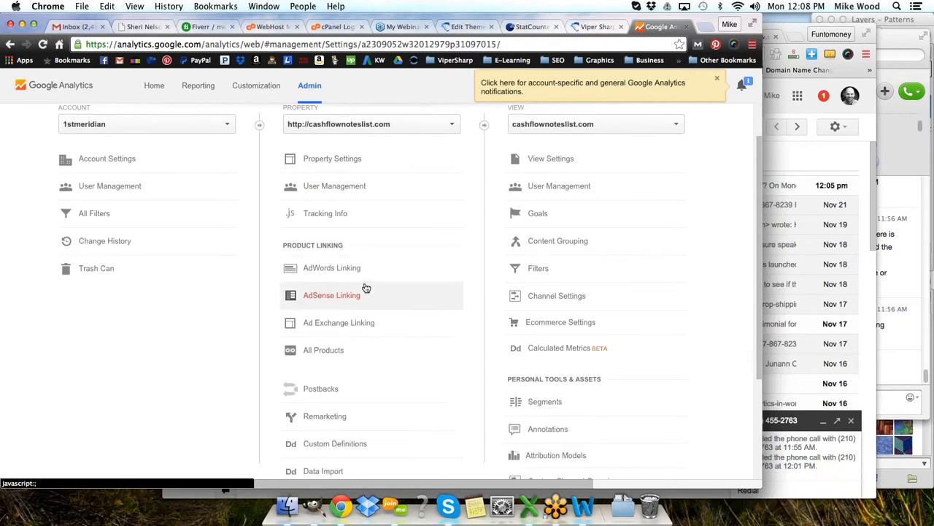
{"action": "scroll", "coordinate": [404, 278], "scroll_direction": "down", "scroll_amount": 2}
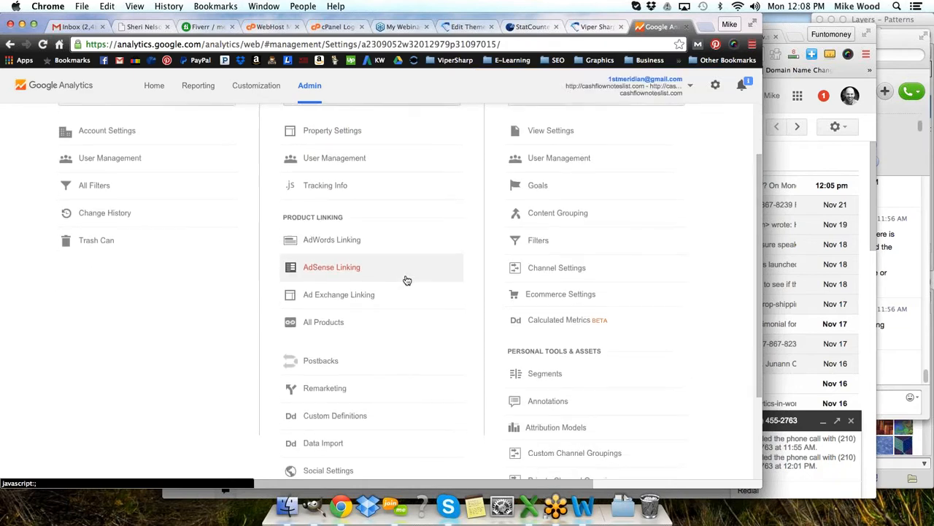
{"action": "scroll", "coordinate": [407, 278], "scroll_direction": "down", "scroll_amount": 3}
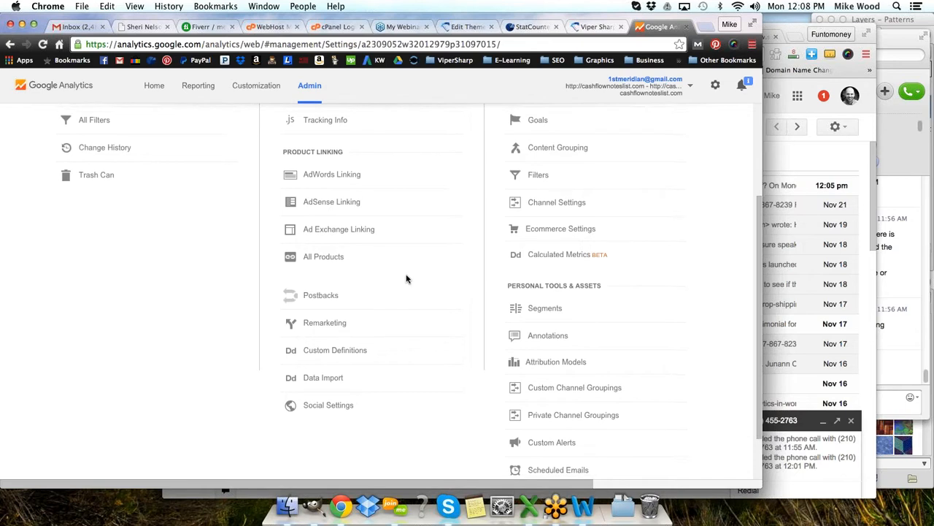
{"action": "scroll", "coordinate": [405, 276], "scroll_direction": "down", "scroll_amount": 3}
{"action": "scroll", "coordinate": [406, 275], "scroll_direction": "up", "scroll_amount": 8}
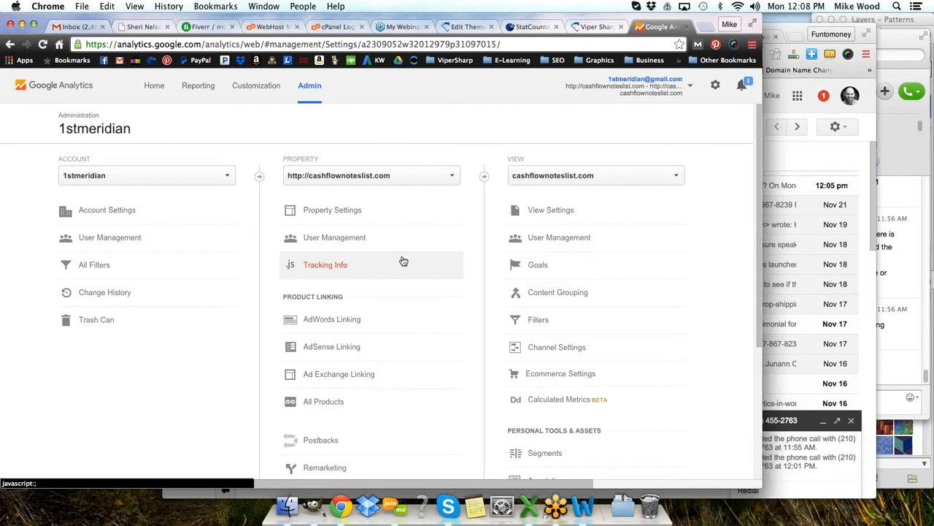
{"action": "scroll", "coordinate": [403, 260], "scroll_direction": "down", "scroll_amount": 3}
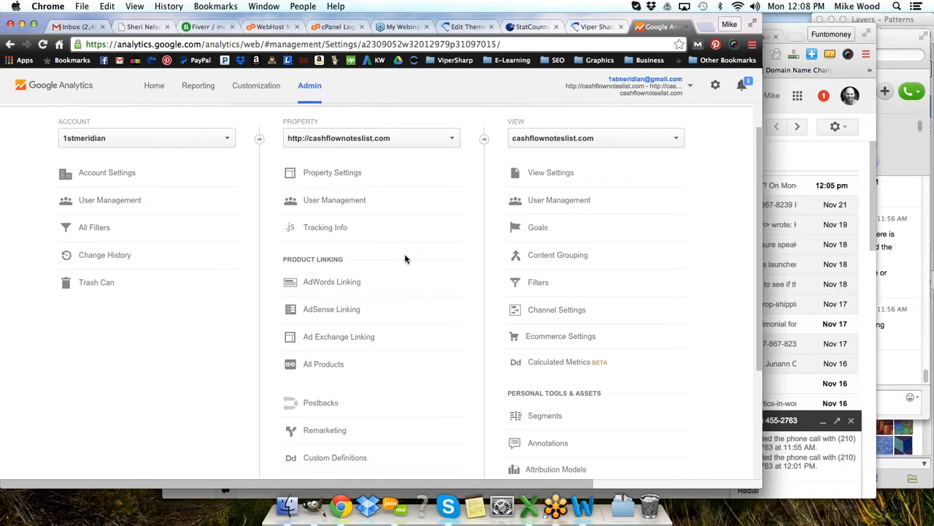
{"action": "scroll", "coordinate": [406, 259], "scroll_direction": "down", "scroll_amount": 3}
{"action": "scroll", "coordinate": [407, 256], "scroll_direction": "up", "scroll_amount": 5}
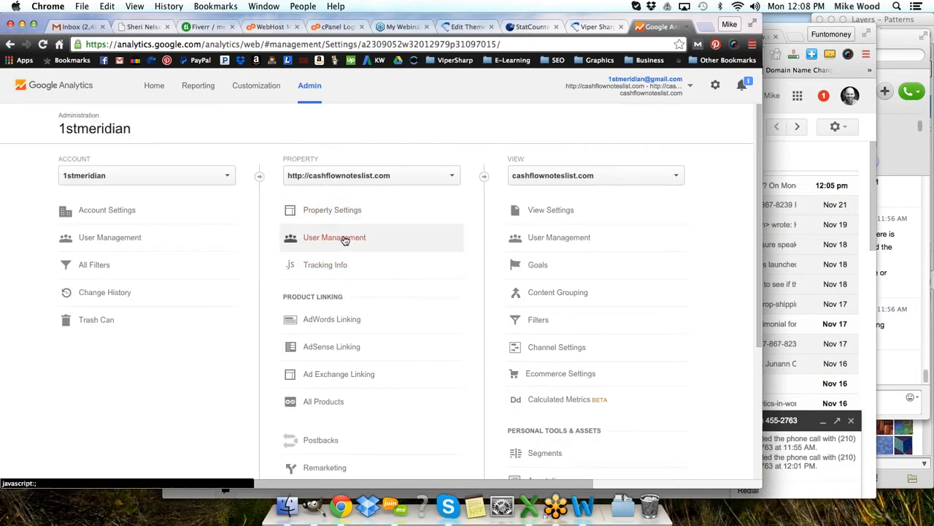
Step: Start a new website property in the current account and set its website name to Vipersharp
{"action": "left_click", "coordinate": [452, 176]}
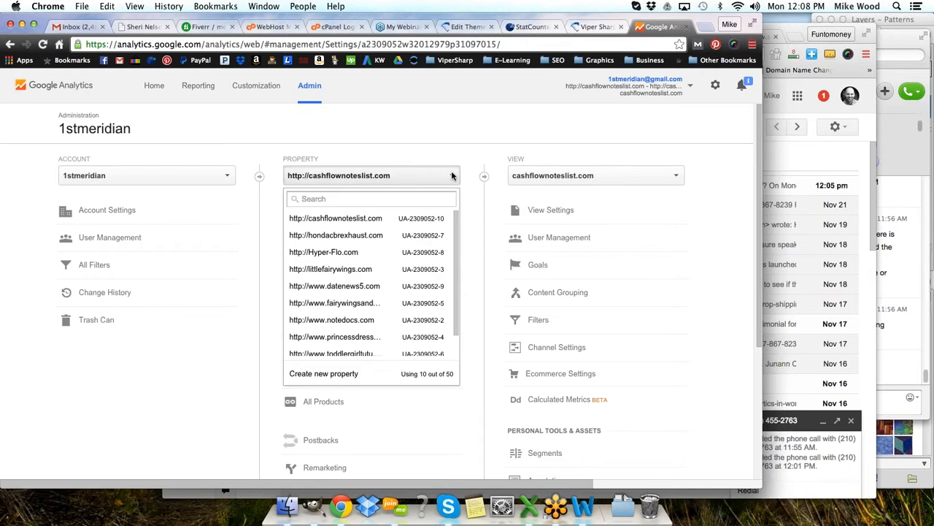
{"action": "left_click", "coordinate": [338, 373]}
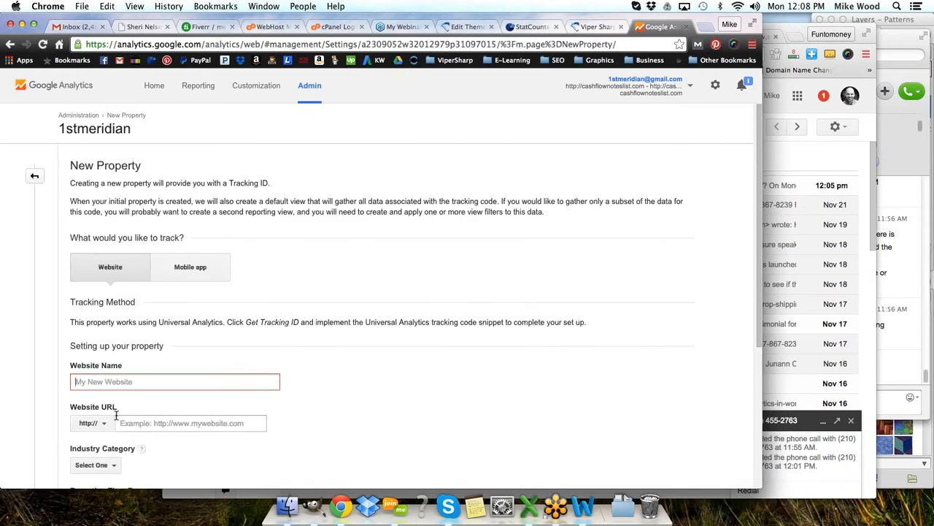
{"action": "left_click", "coordinate": [105, 381]}
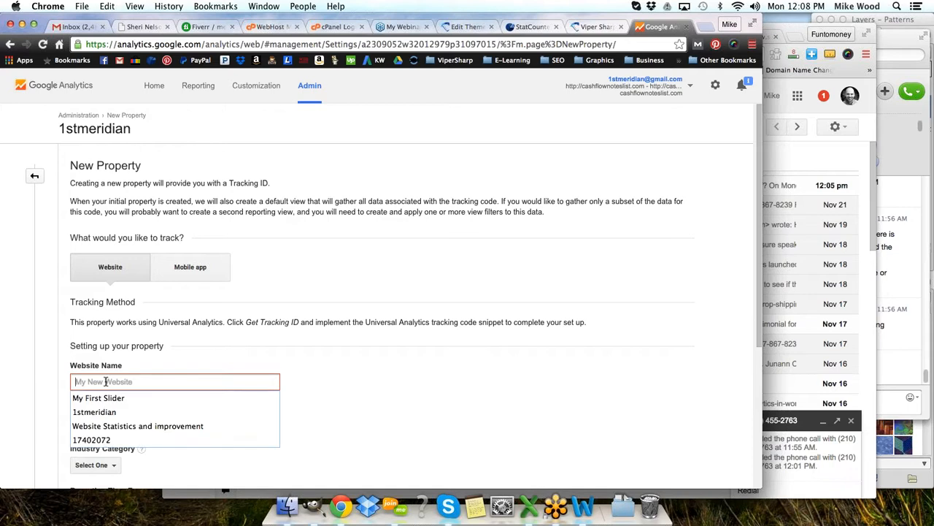
{"action": "type", "text": "Vipersharp"}
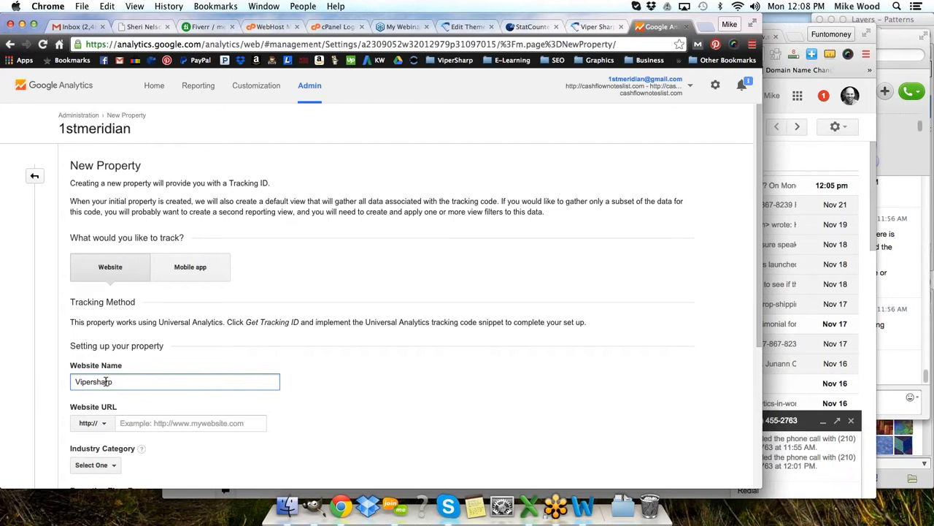
{"action": "scroll", "coordinate": [106, 381], "scroll_direction": "down", "scroll_amount": 5}
{"action": "left_click_drag", "start_coordinate": [134, 247], "coordinate": [13, 231]}
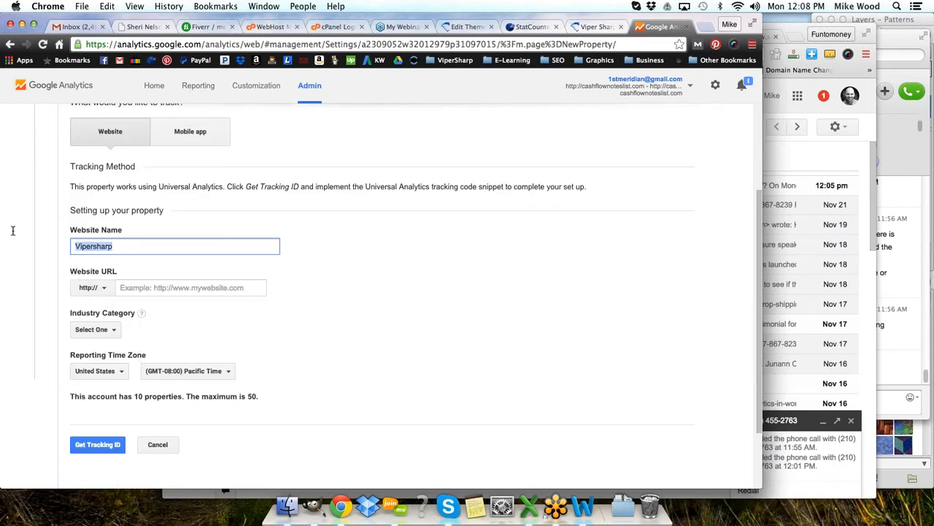
{"action": "key", "text": "super+c"}
{"action": "left_click", "coordinate": [155, 287]}
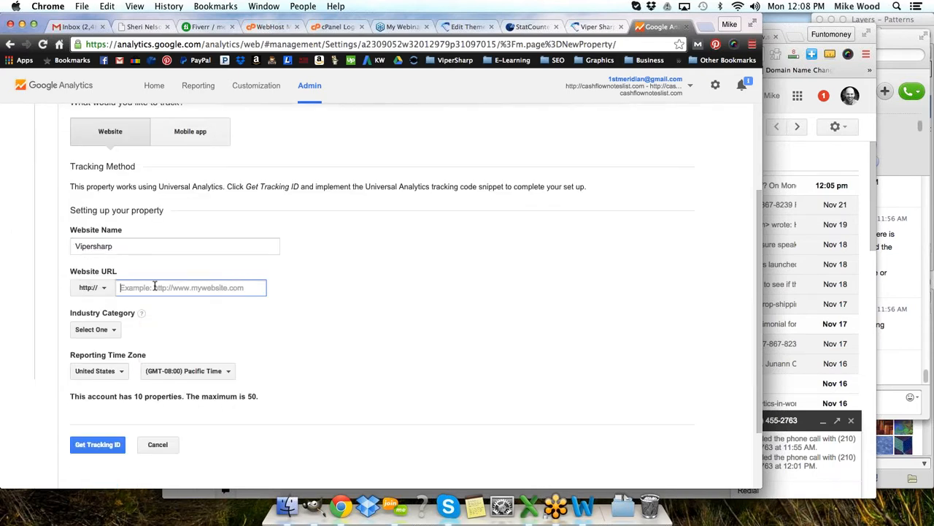
{"action": "type", "text": "http://"}
{"action": "key", "text": "super+v"}
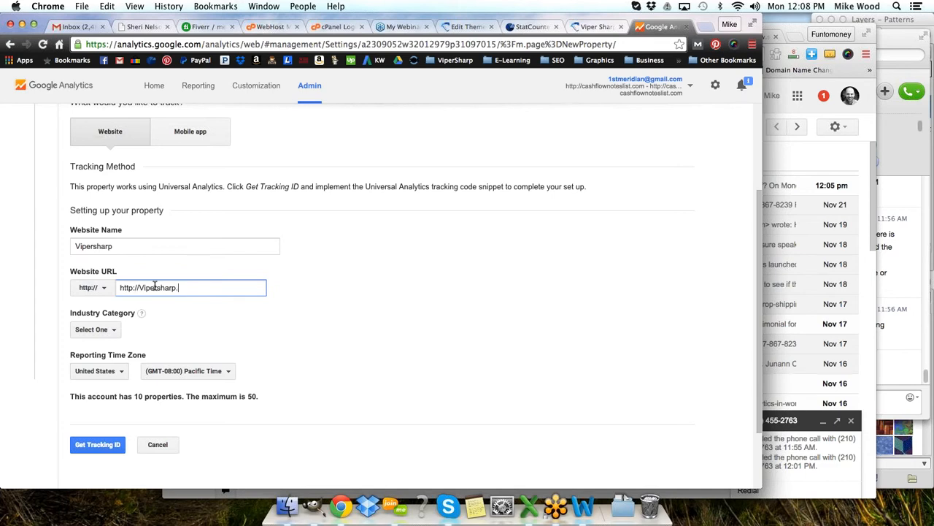
Step: Set the industry category to Sports and the reporting time zone to (GMT-07:00) Mountain Time, and request the tracking ID
{"action": "left_click", "coordinate": [116, 329]}
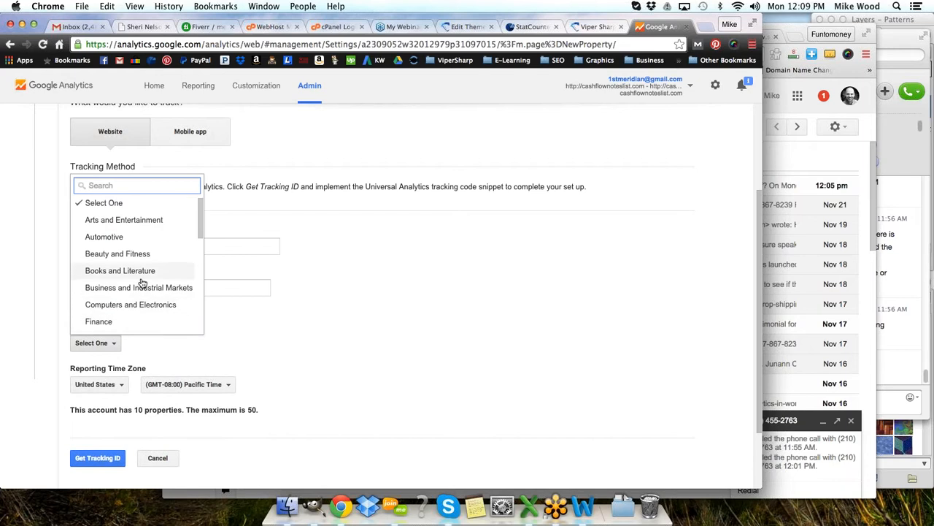
{"action": "scroll", "coordinate": [142, 282], "scroll_direction": "down", "scroll_amount": 5}
{"action": "scroll", "coordinate": [143, 283], "scroll_direction": "down", "scroll_amount": 2}
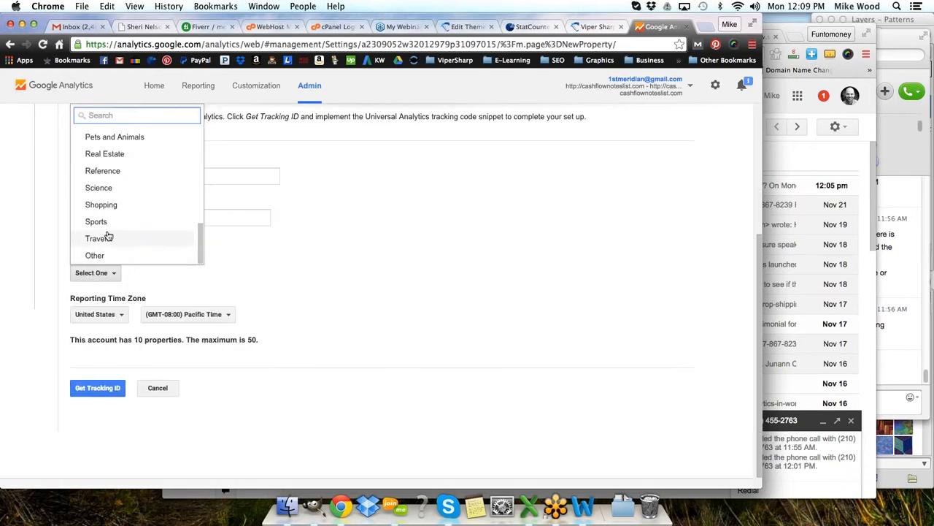
{"action": "left_click", "coordinate": [112, 204]}
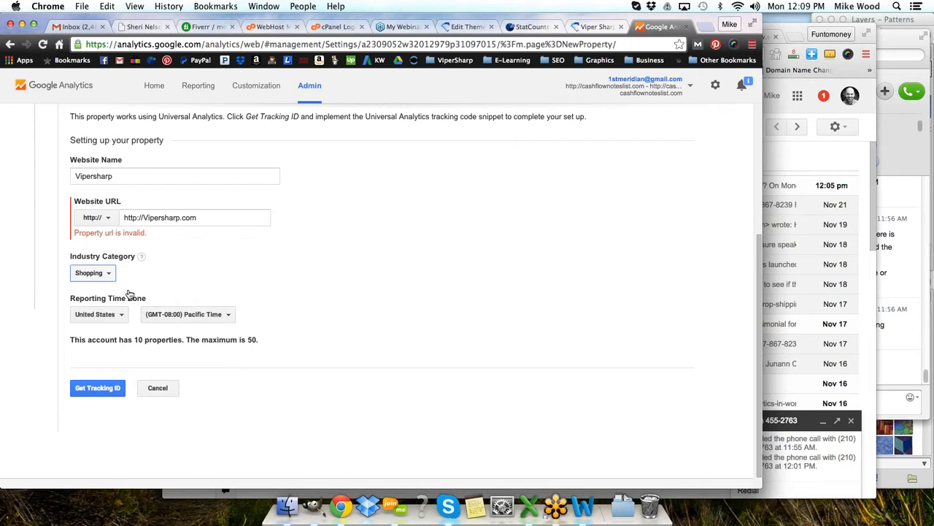
{"action": "left_click", "coordinate": [102, 276]}
{"action": "left_click", "coordinate": [97, 385]}
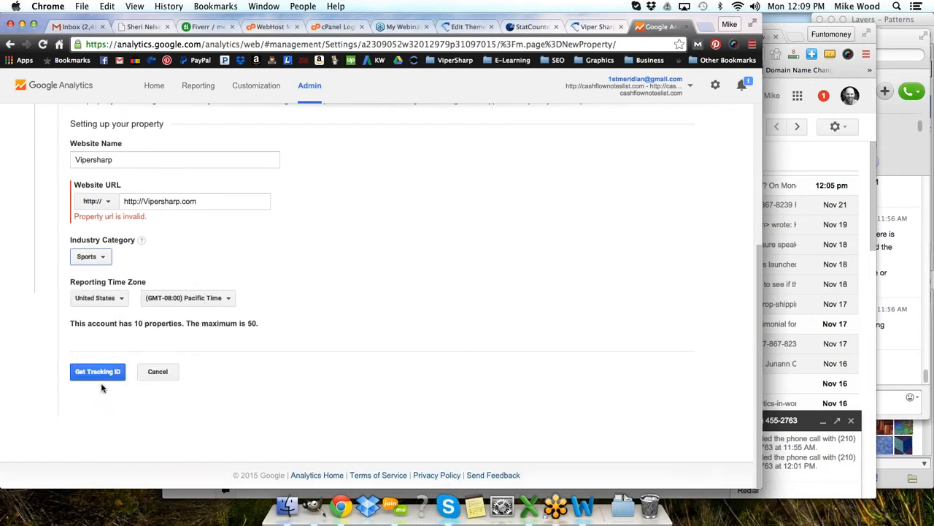
{"action": "left_click", "coordinate": [217, 298]}
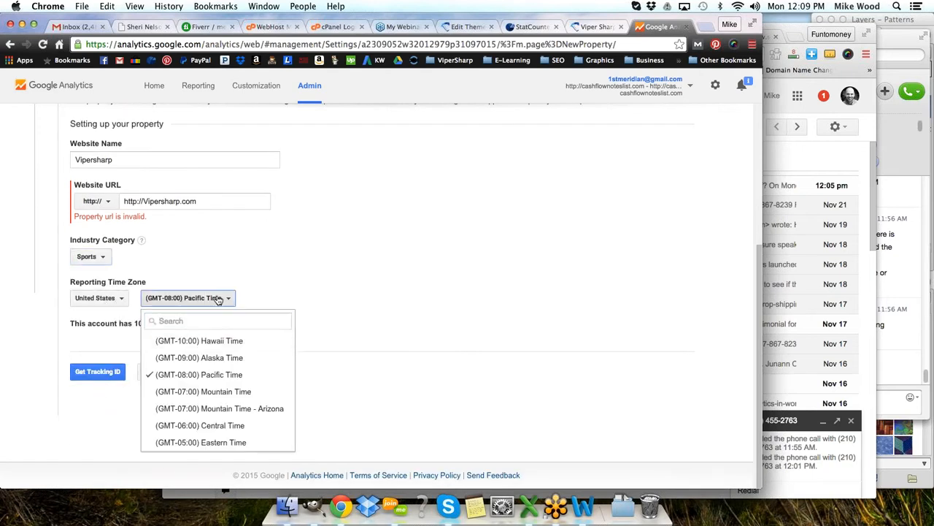
{"action": "left_click", "coordinate": [203, 391]}
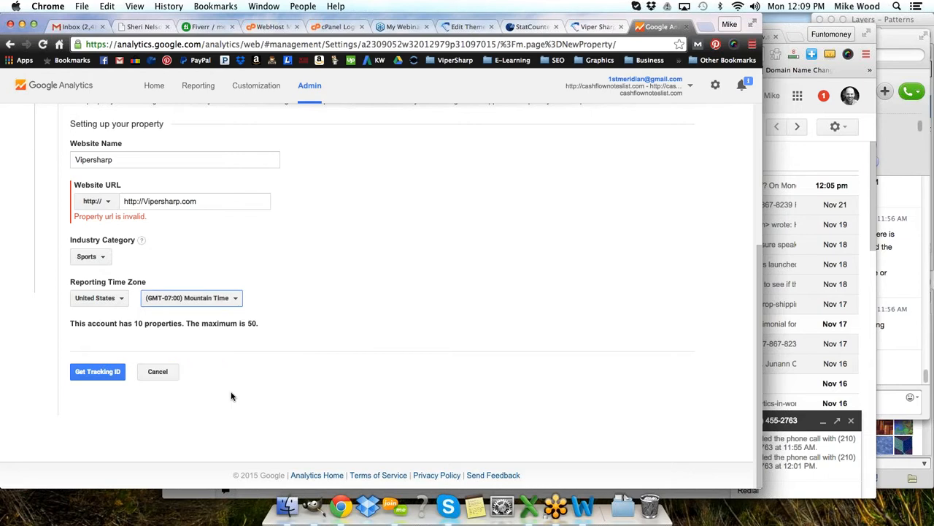
{"action": "left_click", "coordinate": [91, 374]}
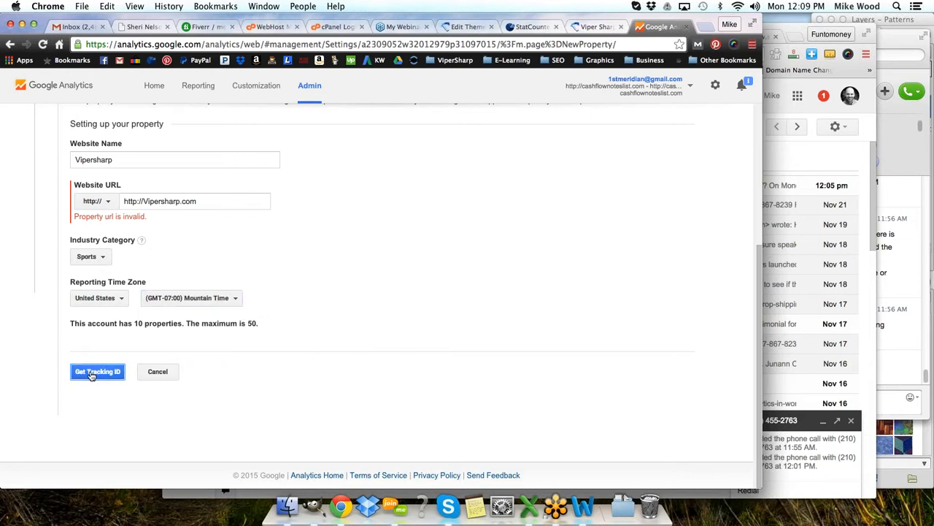
Step: Switch to the WordPress theme editor and place the text cursor after the StatCounter code's end comment in footer.php
{"action": "left_click", "coordinate": [473, 27]}
{"action": "scroll", "coordinate": [333, 323], "scroll_direction": "down", "scroll_amount": 5}
{"action": "left_click", "coordinate": [326, 364]}
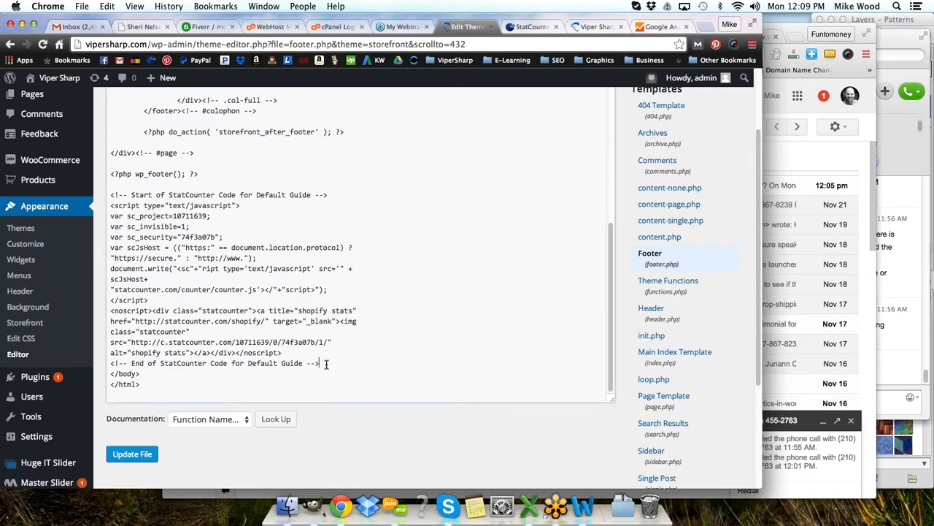
{"action": "left_click", "coordinate": [660, 29]}
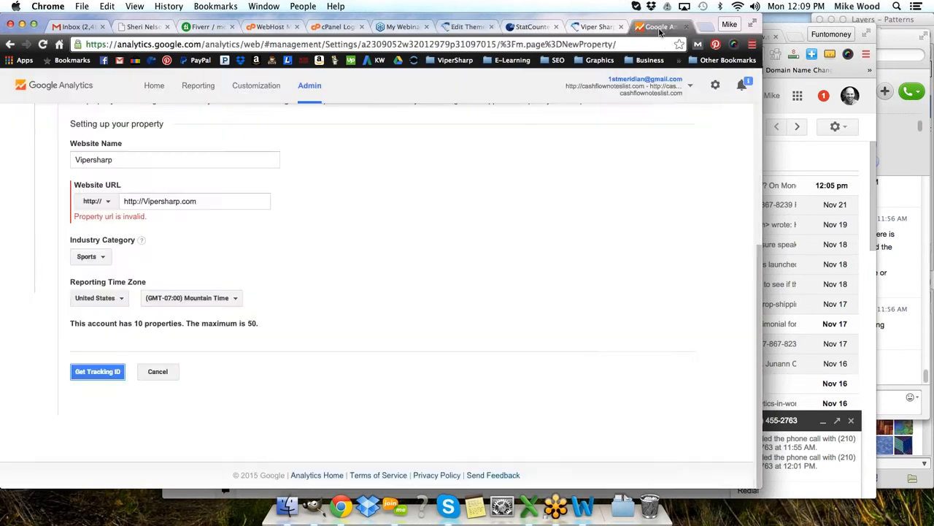
{"action": "left_click", "coordinate": [100, 374]}
{"action": "scroll", "coordinate": [280, 376], "scroll_direction": "up", "scroll_amount": 1}
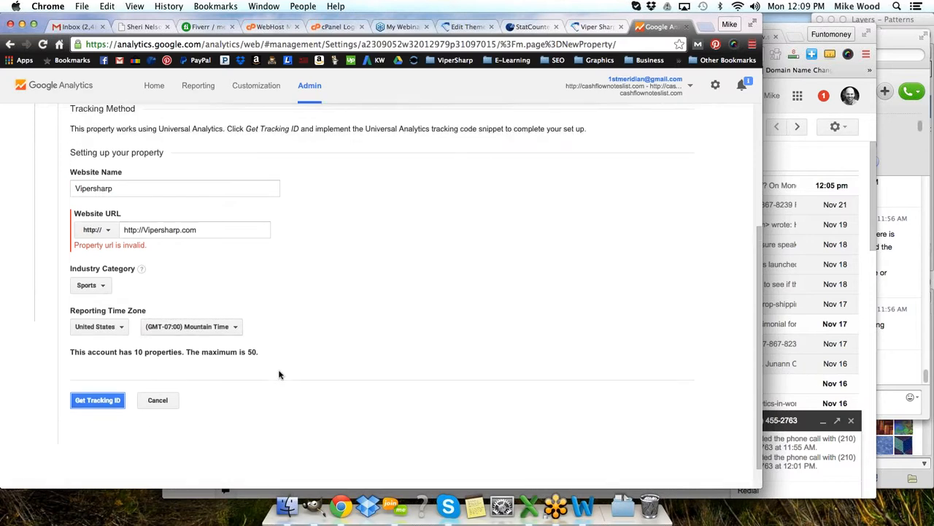
{"action": "left_click", "coordinate": [144, 231]}
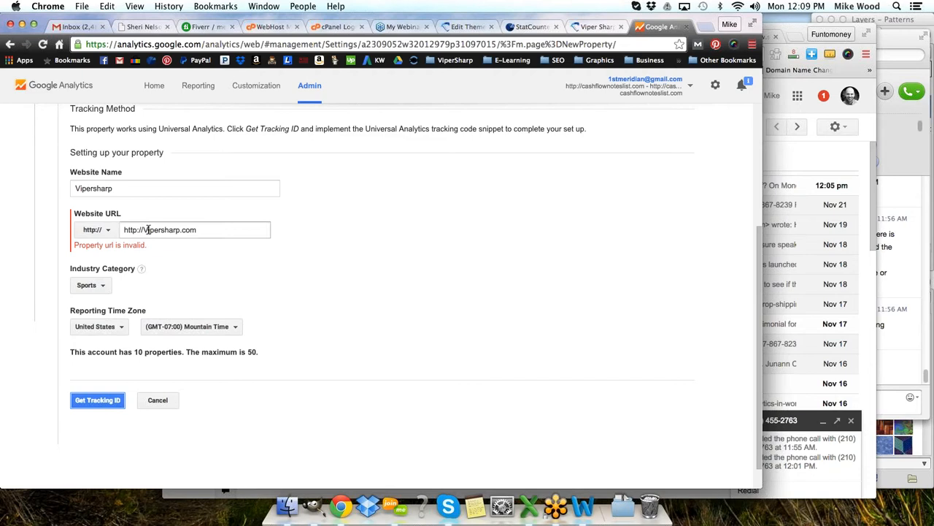
{"action": "left_click", "coordinate": [146, 230]}
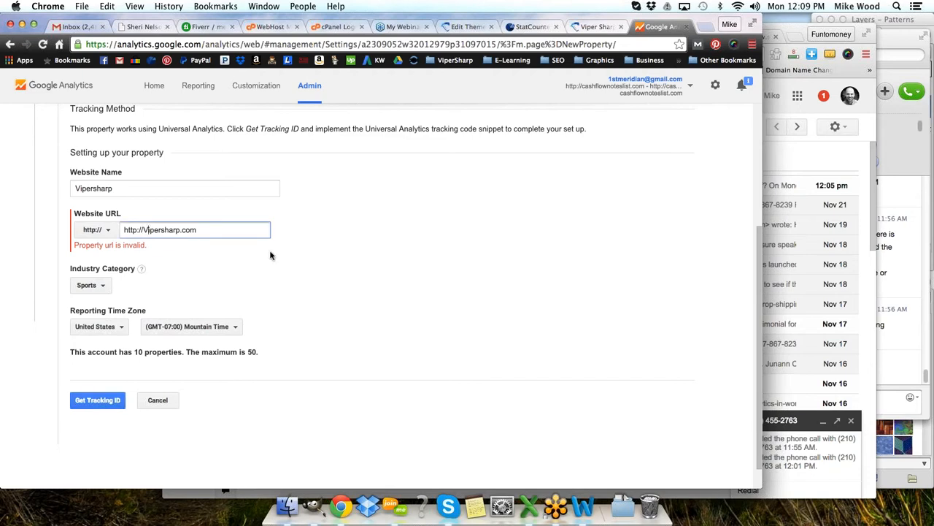
{"action": "key", "text": "BackSpace"}
{"action": "type", "text": "www.v"}
{"action": "left_click", "coordinate": [139, 246]}
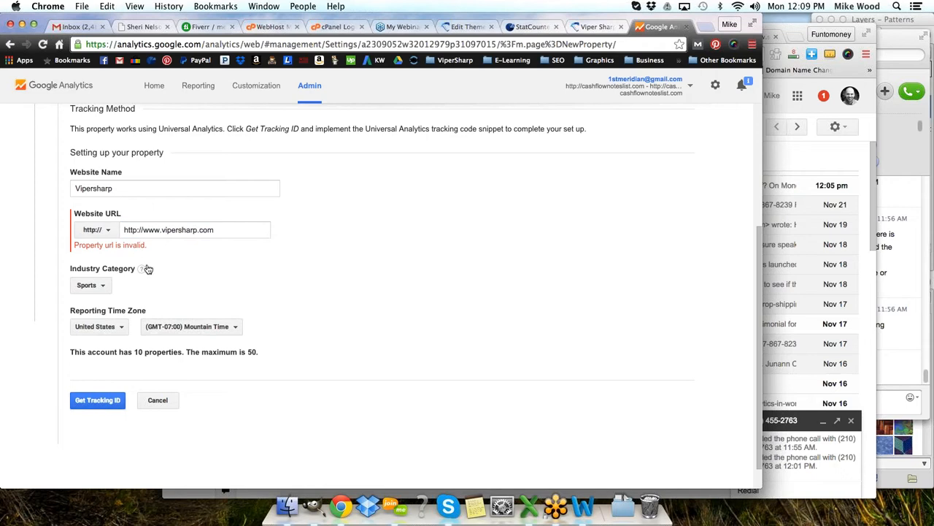
{"action": "left_click", "coordinate": [101, 407]}
{"action": "left_click", "coordinate": [171, 232]}
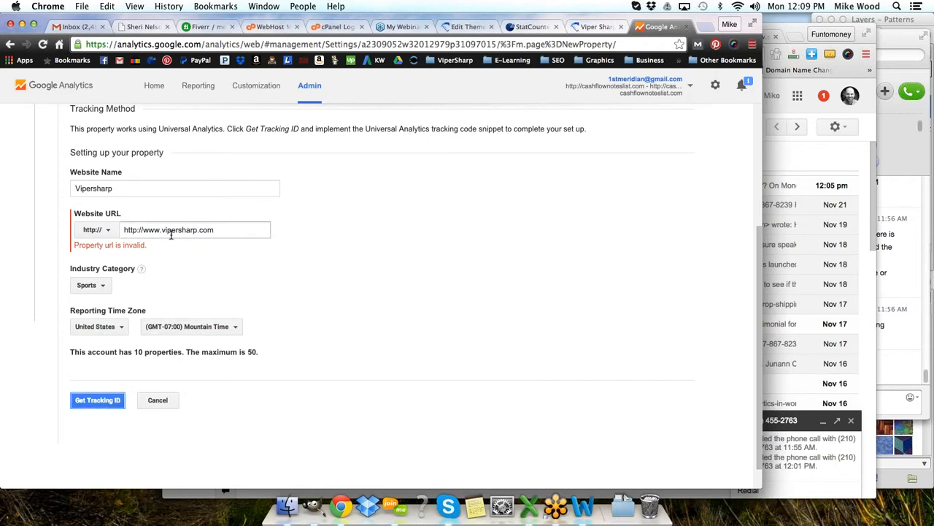
{"action": "left_click", "coordinate": [219, 230]}
{"action": "left_click_drag", "start_coordinate": [237, 229], "coordinate": [81, 217]}
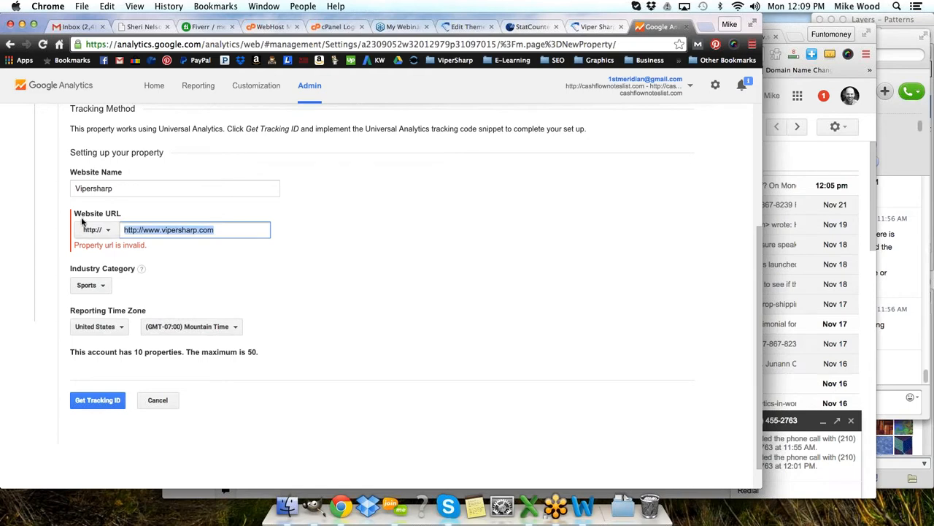
{"action": "left_click", "coordinate": [166, 229]}
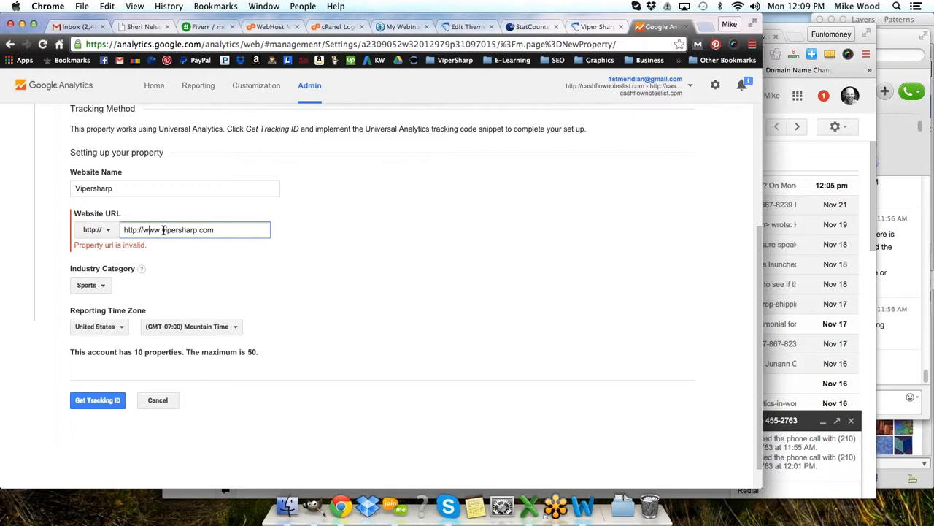
{"action": "left_click_drag", "start_coordinate": [162, 230], "coordinate": [72, 219]}
{"action": "key", "text": "BackSpace"}
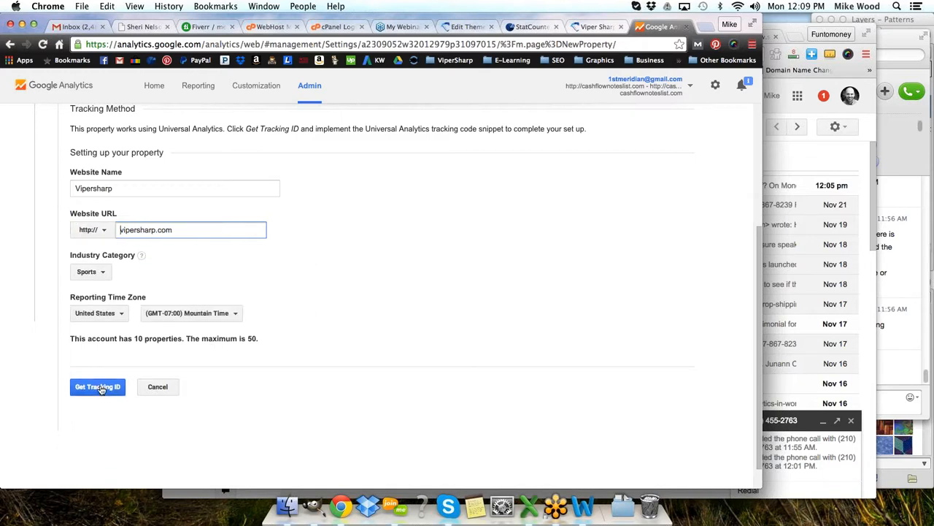
{"action": "left_click", "coordinate": [100, 386]}
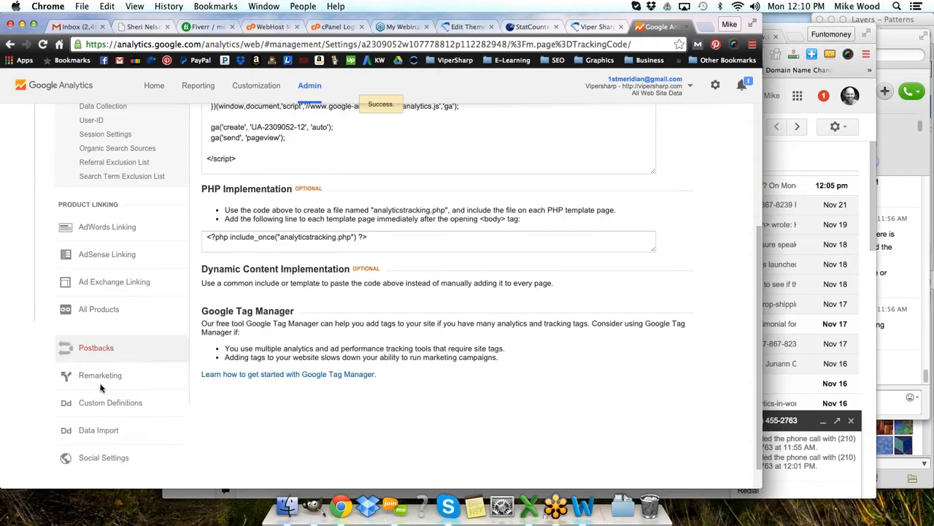
Step: Copy the Vipersharp website tracking script into footer.php between the StatCounter code and the closing body tag, and update the file
{"action": "scroll", "coordinate": [391, 343], "scroll_direction": "up", "scroll_amount": 5}
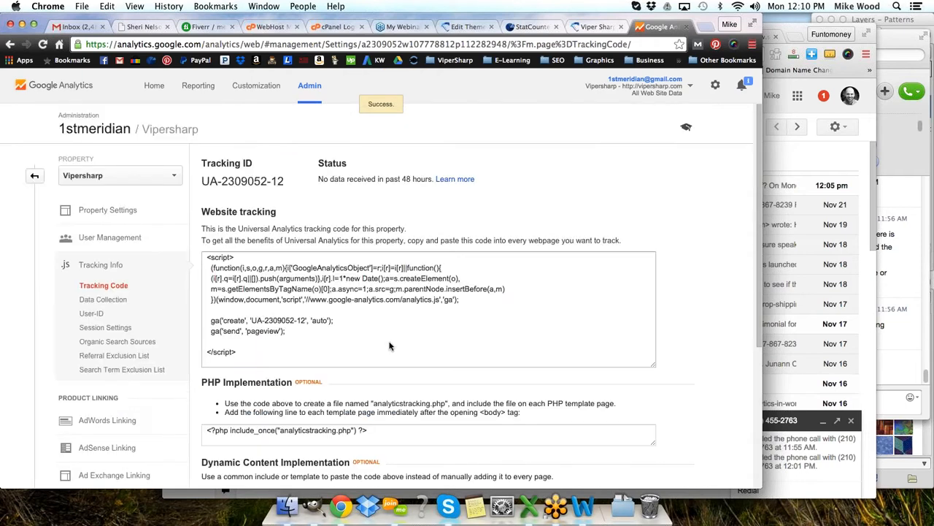
{"action": "left_click", "coordinate": [301, 321]}
{"action": "key", "text": "super+c"}
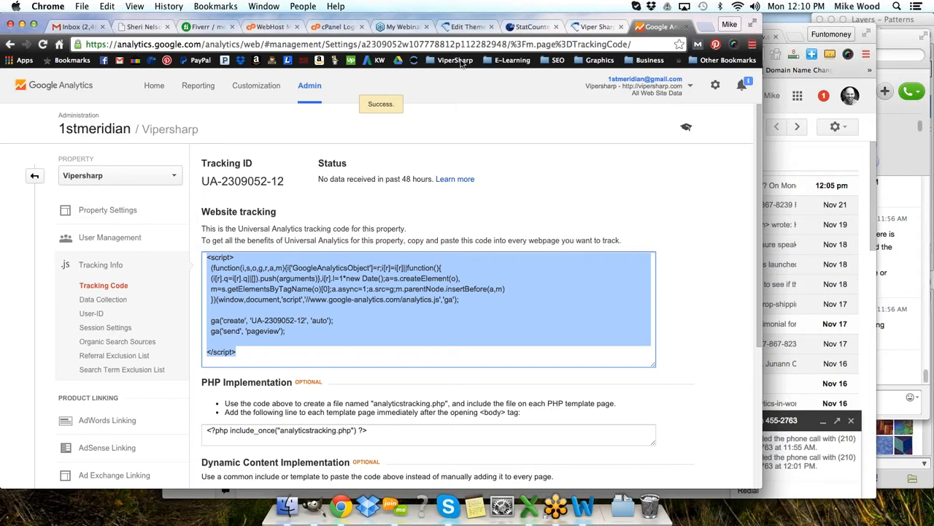
{"action": "left_click", "coordinate": [467, 27]}
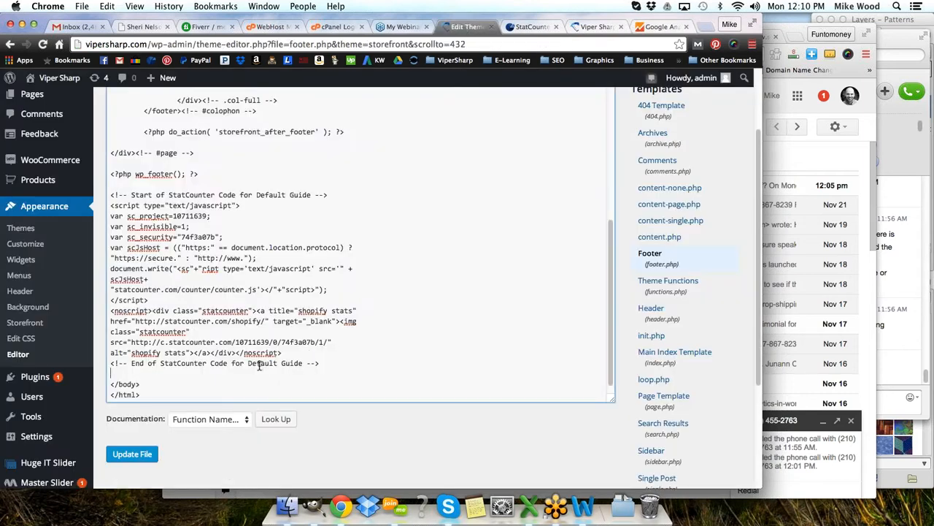
{"action": "key", "text": "super+v"}
{"action": "left_click", "coordinate": [132, 454]}
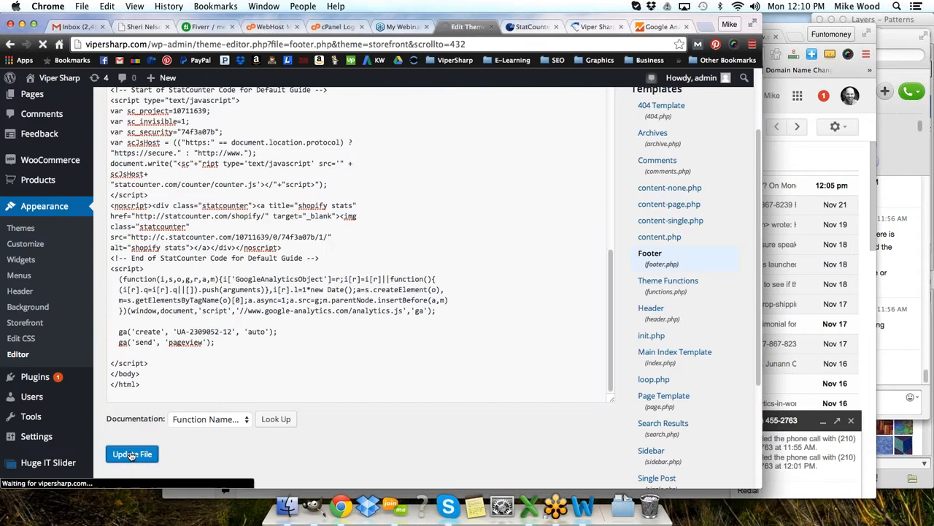
Step: Go back to the Google Analytics tracking code page and review its implementation instructions
{"action": "left_click", "coordinate": [661, 28]}
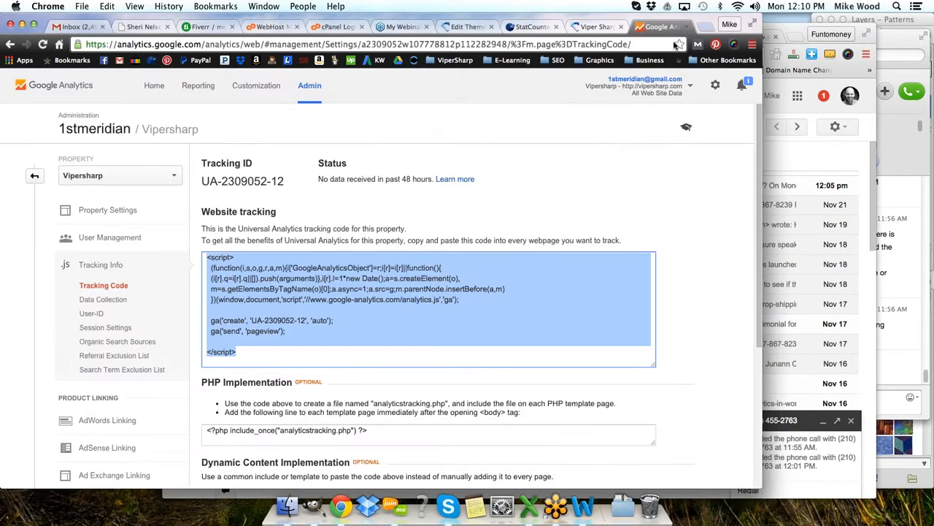
{"action": "scroll", "coordinate": [722, 246], "scroll_direction": "down", "scroll_amount": 6}
{"action": "scroll", "coordinate": [704, 253], "scroll_direction": "up", "scroll_amount": 6}
Step: Search the StatCounter project list for "viper" and open the statistics summary of the Vipersharp.com project
{"action": "left_click", "coordinate": [525, 27]}
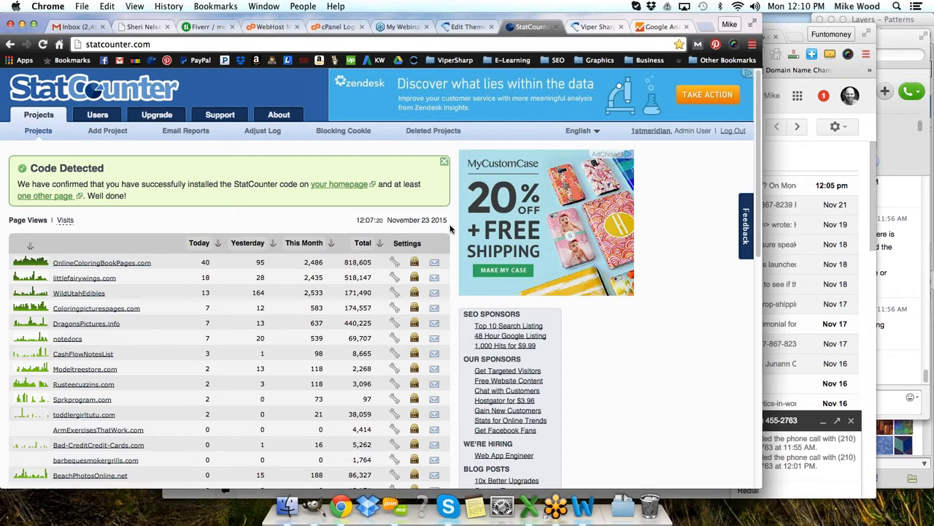
{"action": "key", "text": "super+f"}
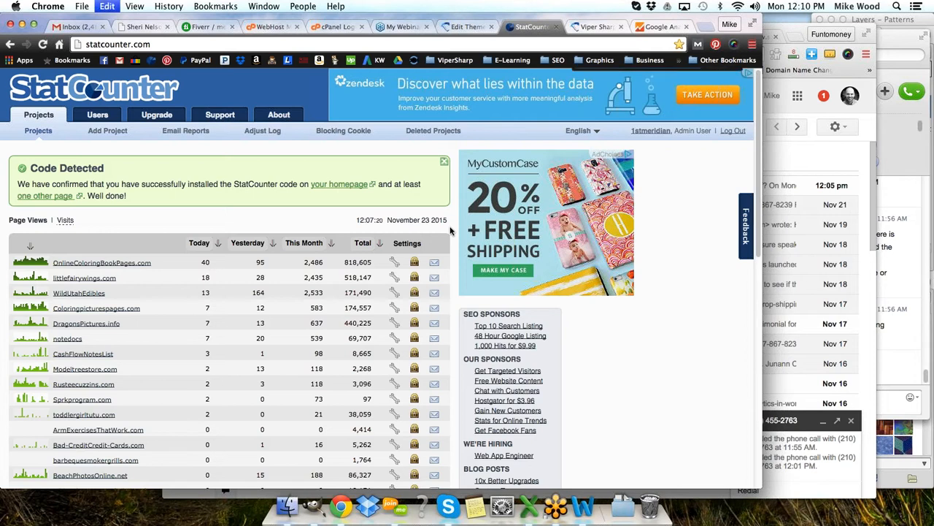
{"action": "key", "text": "Return"}
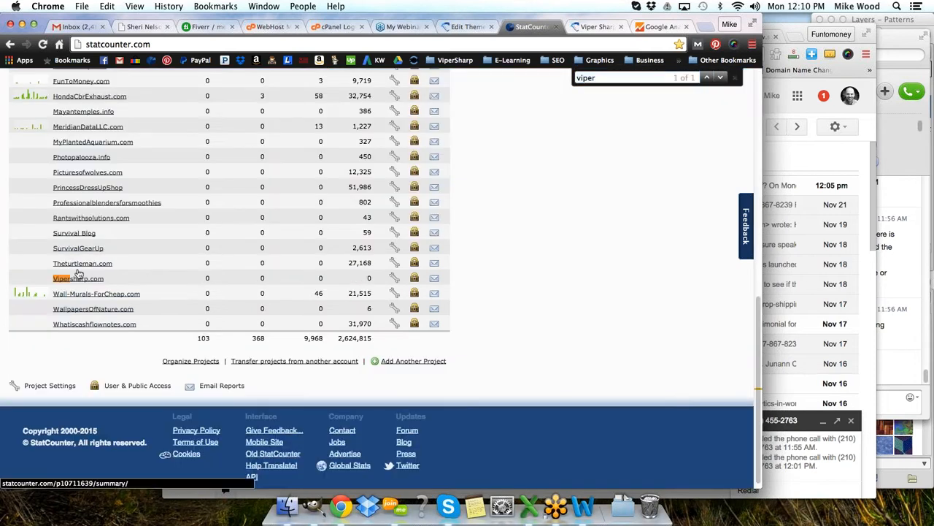
{"action": "left_click", "coordinate": [80, 278]}
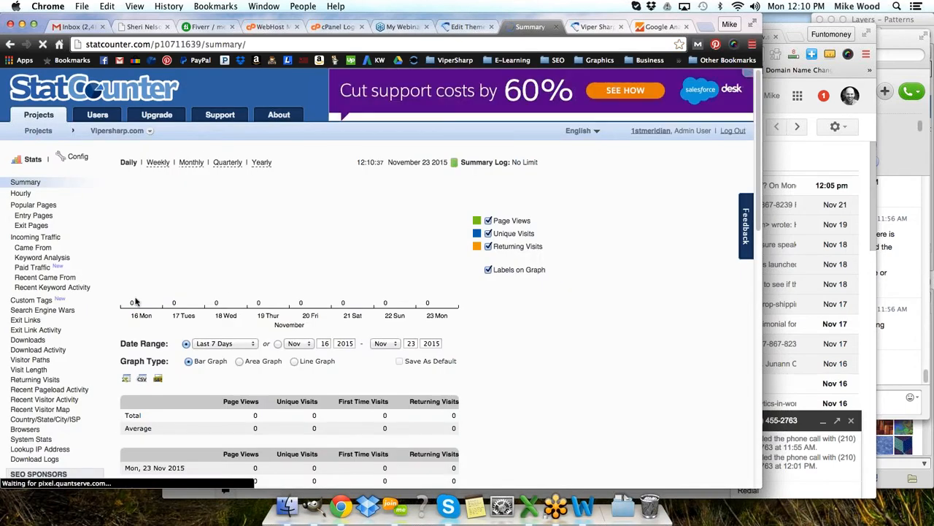
Step: Switch to the live vipersharp.com site and visit its Why ViperSharp, Order and My Account pages
{"action": "left_click", "coordinate": [602, 28]}
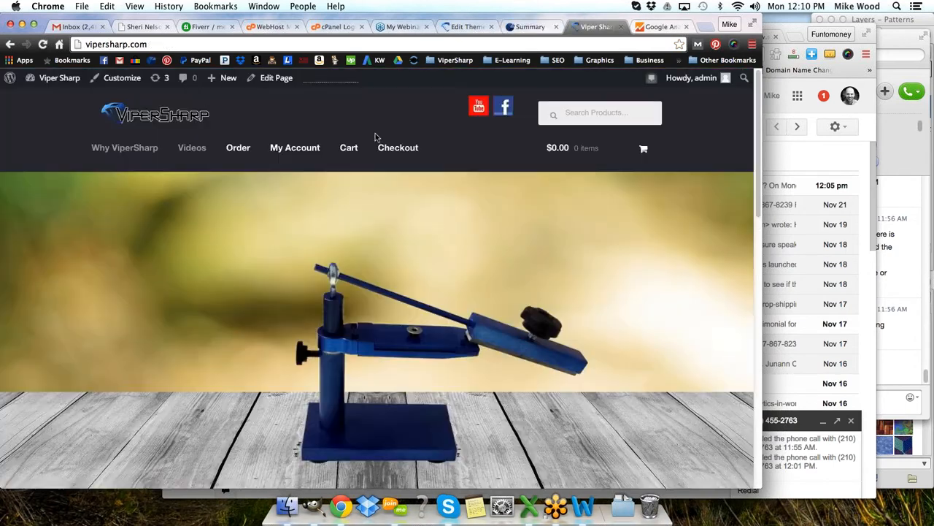
{"action": "left_click", "coordinate": [126, 154]}
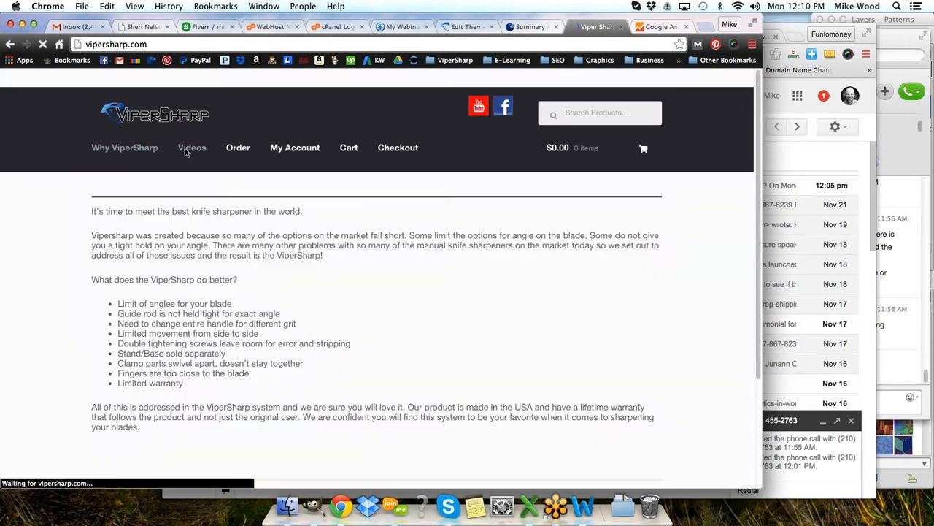
{"action": "left_click", "coordinate": [233, 152]}
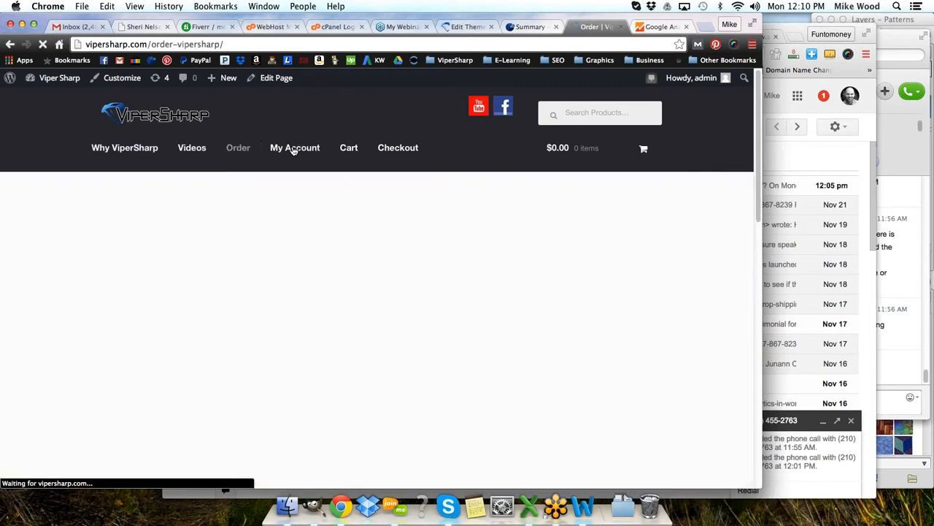
{"action": "left_click", "coordinate": [295, 149]}
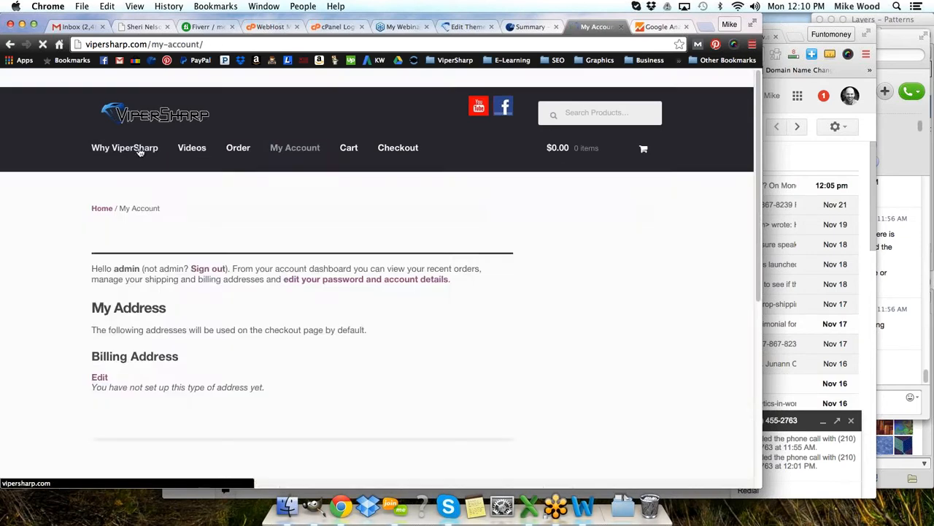
{"action": "left_click", "coordinate": [131, 151]}
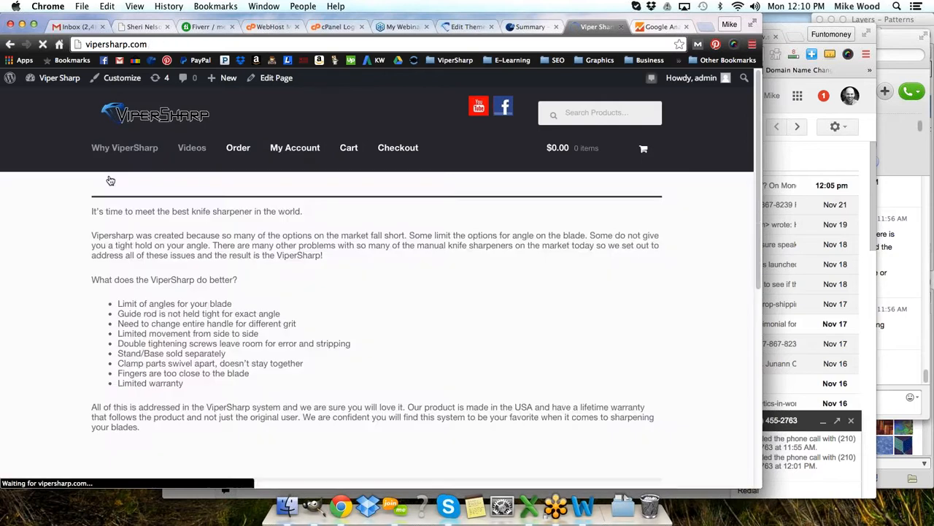
Step: Look over the vipersharp.com home page and load it again through the site logo
{"action": "scroll", "coordinate": [279, 298], "scroll_direction": "down", "scroll_amount": 3}
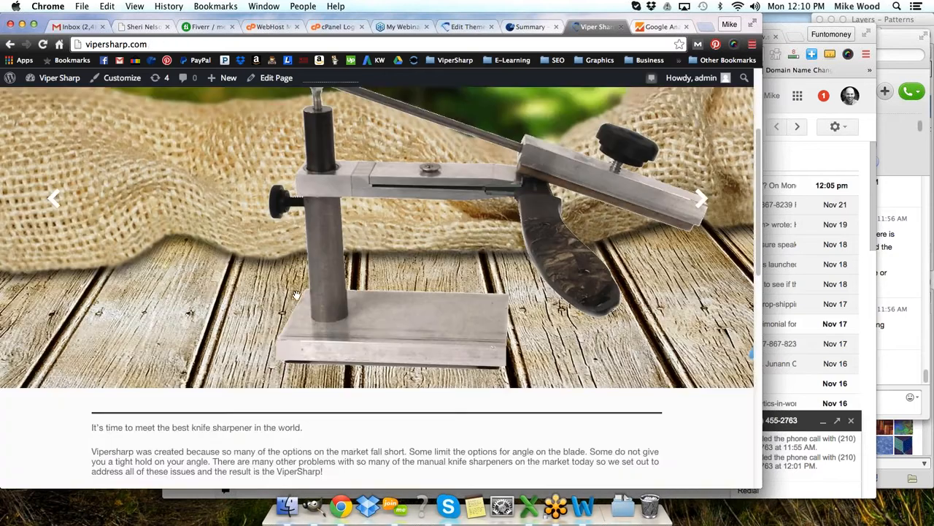
{"action": "scroll", "coordinate": [280, 262], "scroll_direction": "up", "scroll_amount": 3}
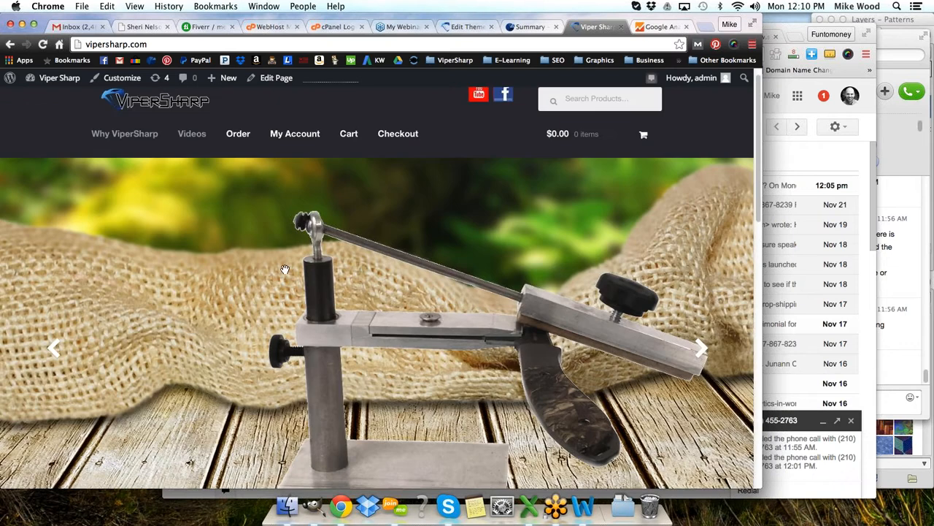
{"action": "scroll", "coordinate": [241, 226], "scroll_direction": "up", "scroll_amount": 1}
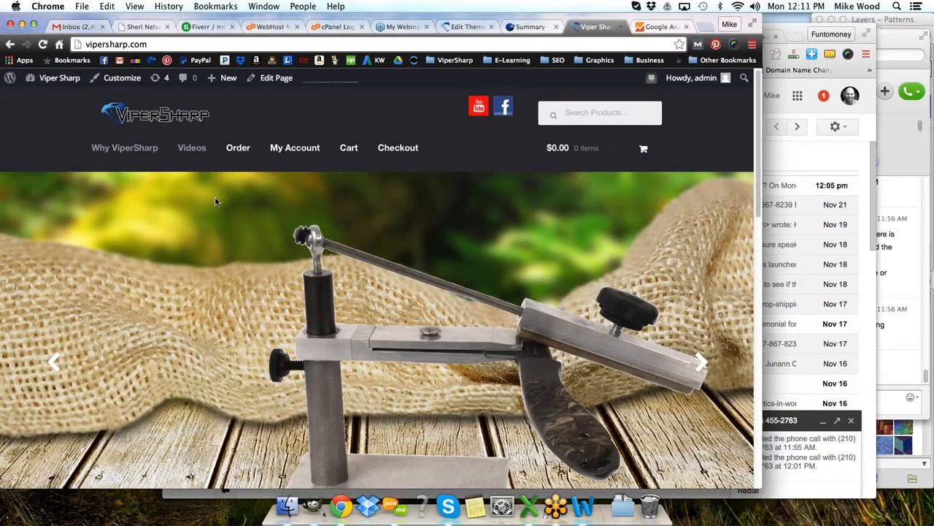
{"action": "left_click", "coordinate": [171, 117]}
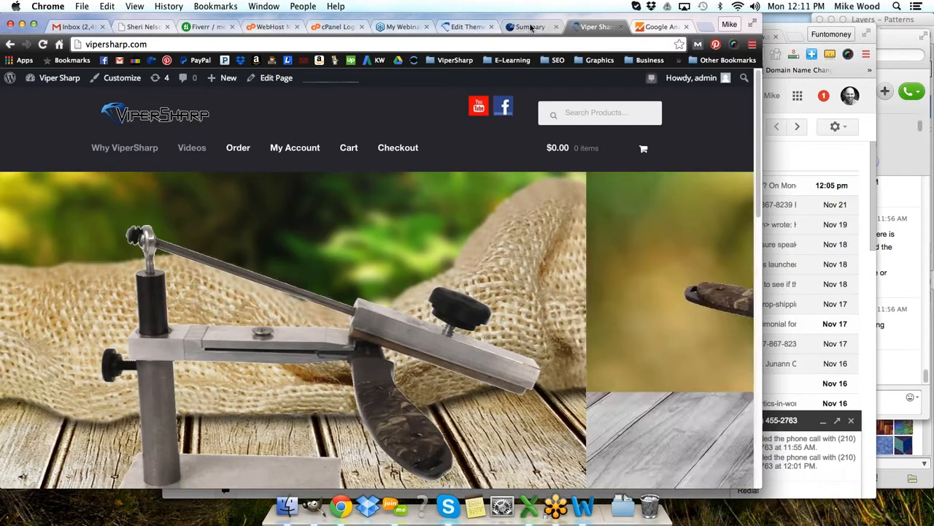
Step: Go back to the StatCounter summary of Vipersharp.com, reload it and check the daily page view and visit figures
{"action": "left_click", "coordinate": [528, 27]}
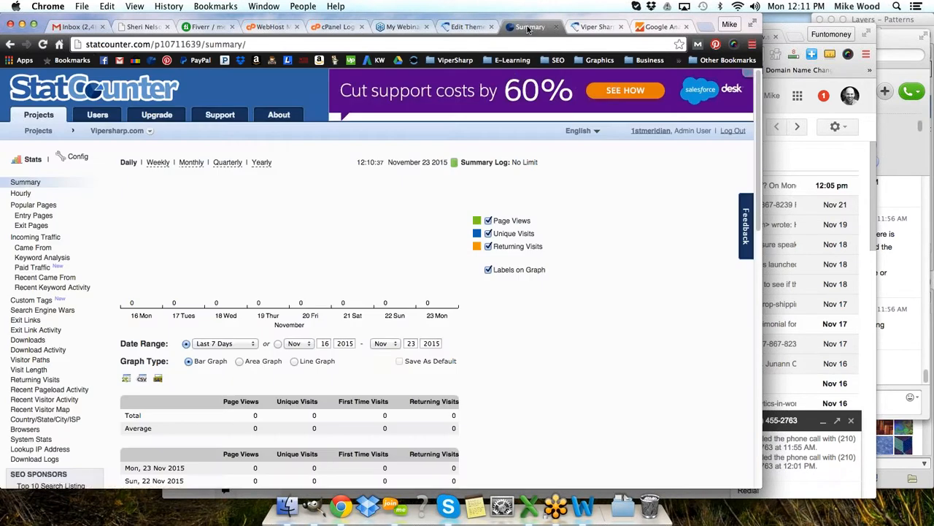
{"action": "left_click", "coordinate": [42, 45]}
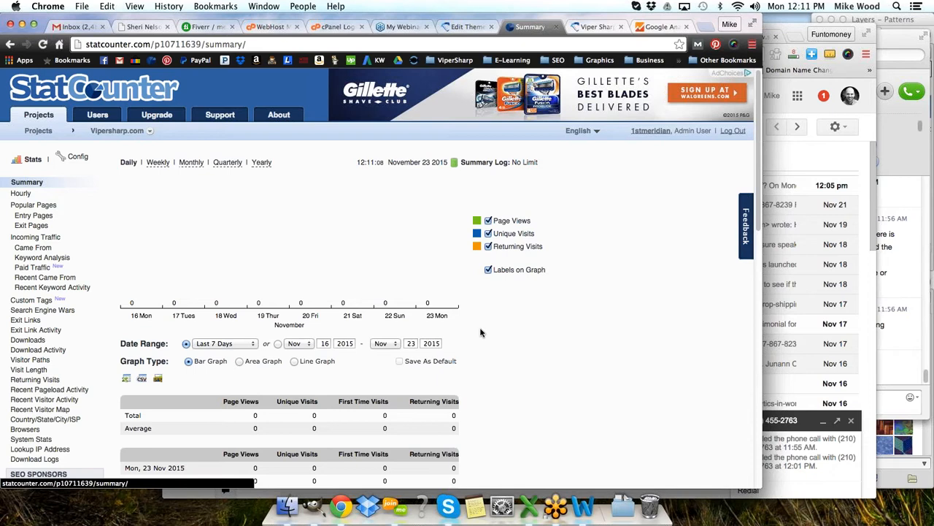
{"action": "scroll", "coordinate": [468, 315], "scroll_direction": "down", "scroll_amount": 4}
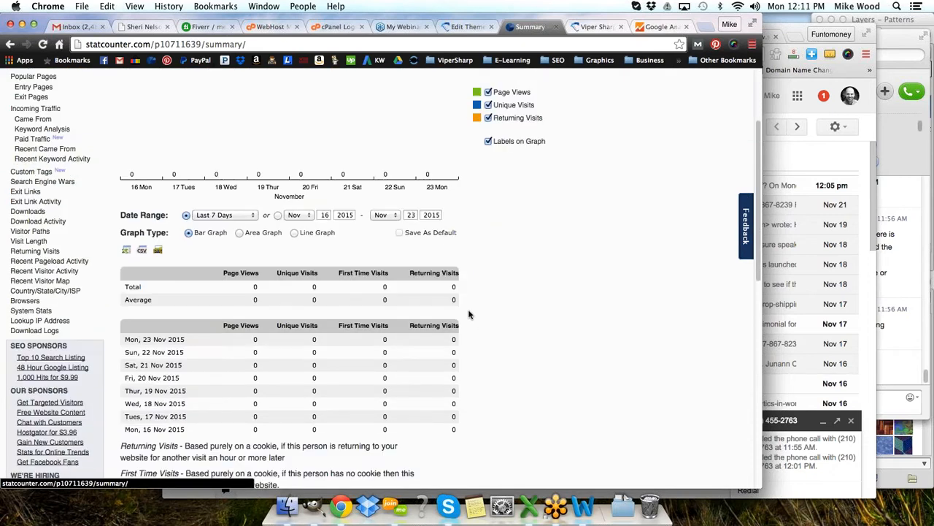
{"action": "scroll", "coordinate": [469, 315], "scroll_direction": "up", "scroll_amount": 4}
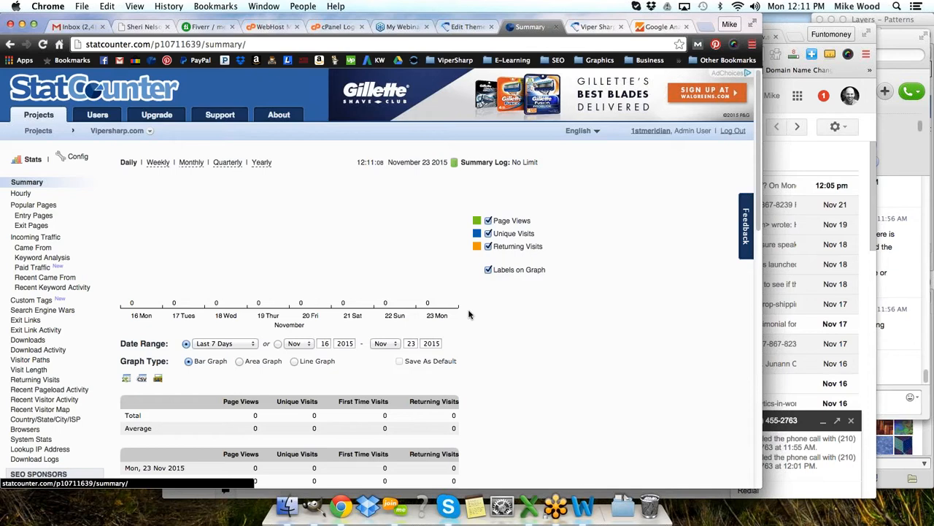
{"action": "scroll", "coordinate": [471, 314], "scroll_direction": "down", "scroll_amount": 2}
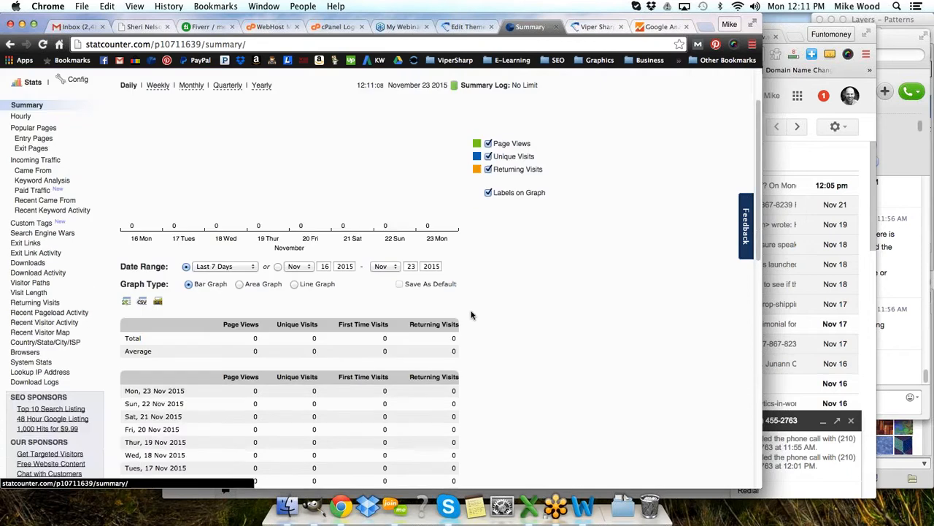
{"action": "scroll", "coordinate": [471, 315], "scroll_direction": "up", "scroll_amount": 2}
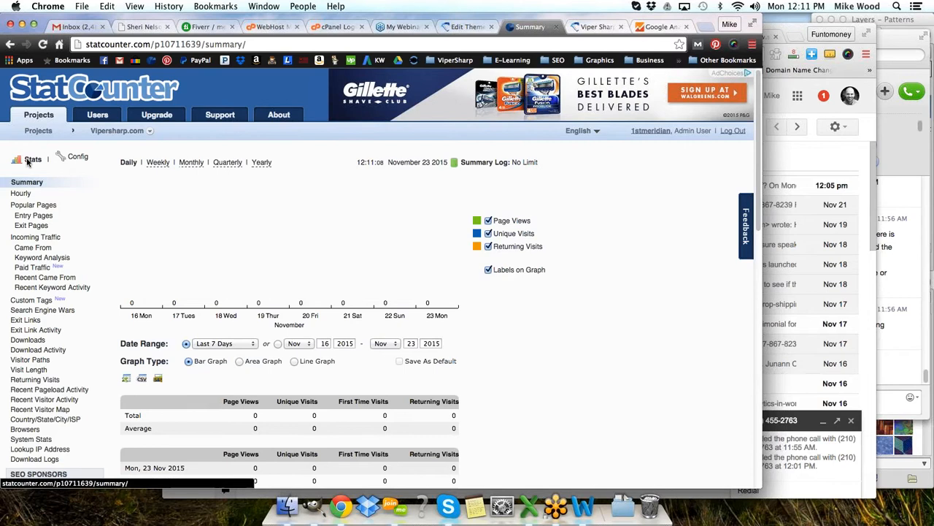
Step: Return to the StatCounter project list, find "viper", reopen the Vipersharp.com summary and inspect the 23 Nov page views and unique visits
{"action": "left_click", "coordinate": [41, 132]}
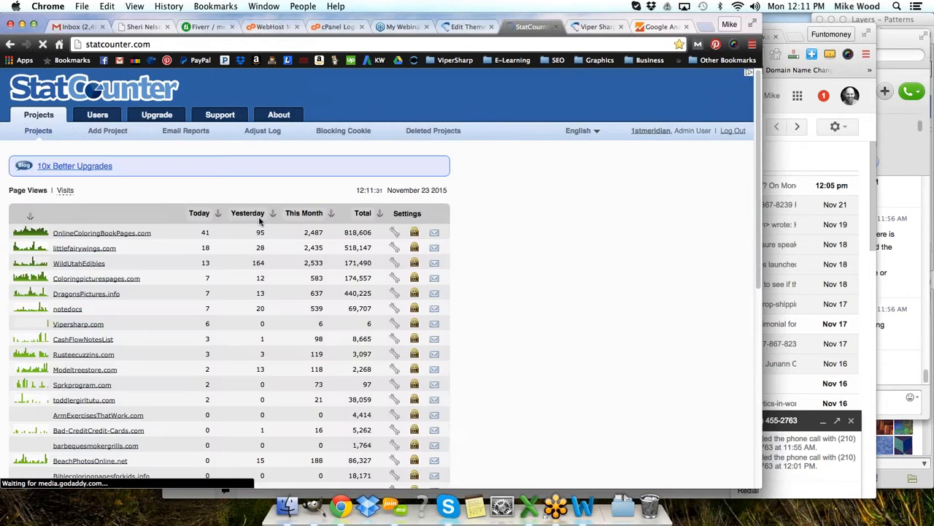
{"action": "key", "text": "super+f"}
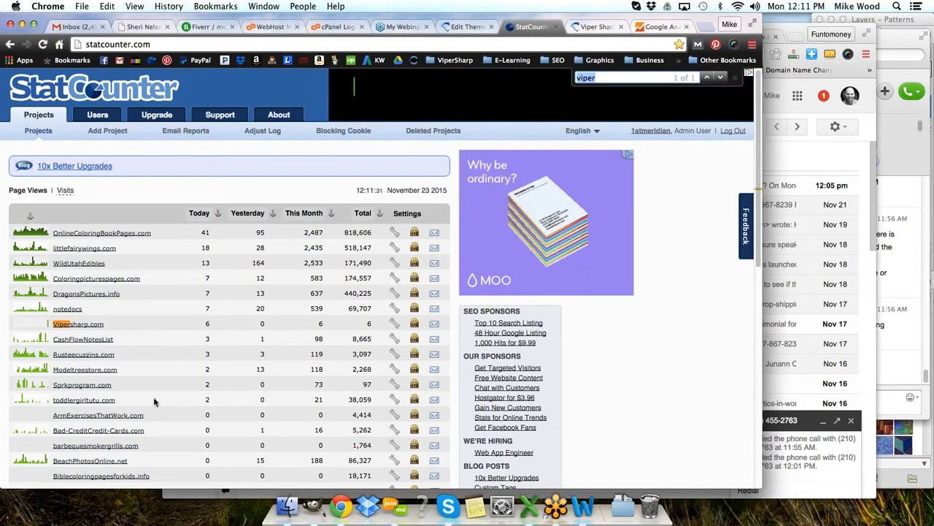
{"action": "left_click", "coordinate": [79, 325]}
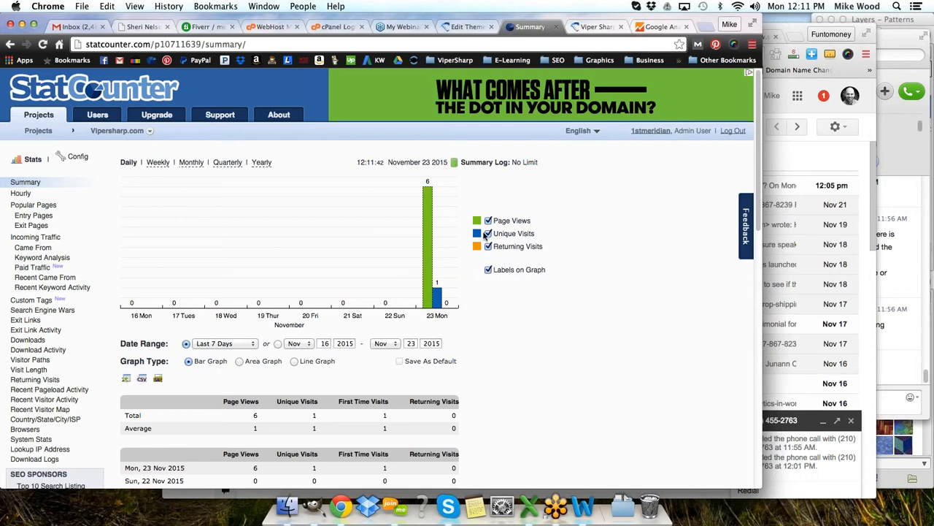
{"action": "mouse_move", "coordinate": [440, 299]}
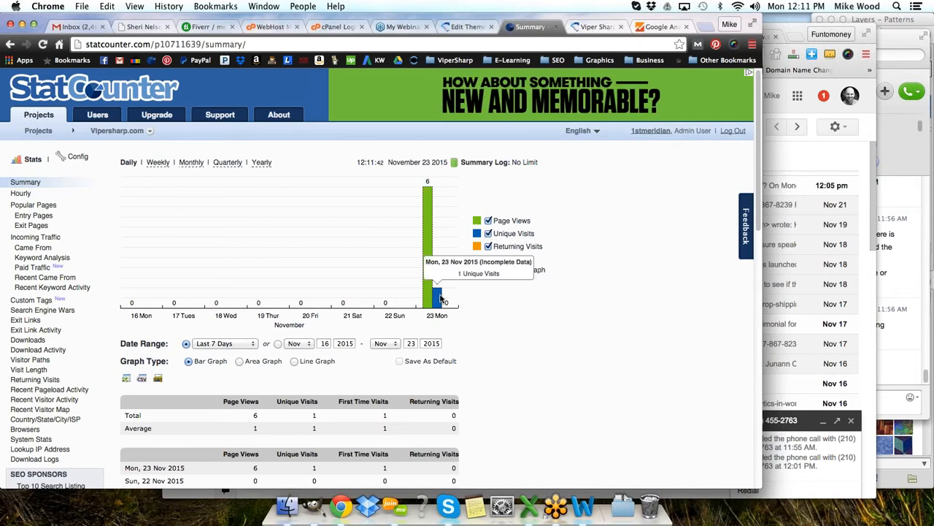
{"action": "mouse_move", "coordinate": [426, 216]}
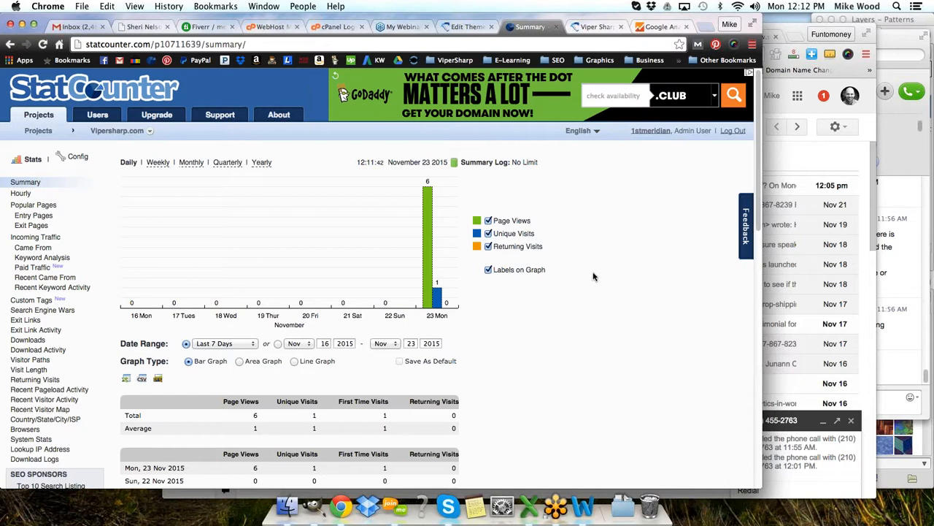
Step: Switch to Google Analytics and open the All Web Site Data report of the Vipersharp property from the home account list
{"action": "left_click", "coordinate": [646, 27]}
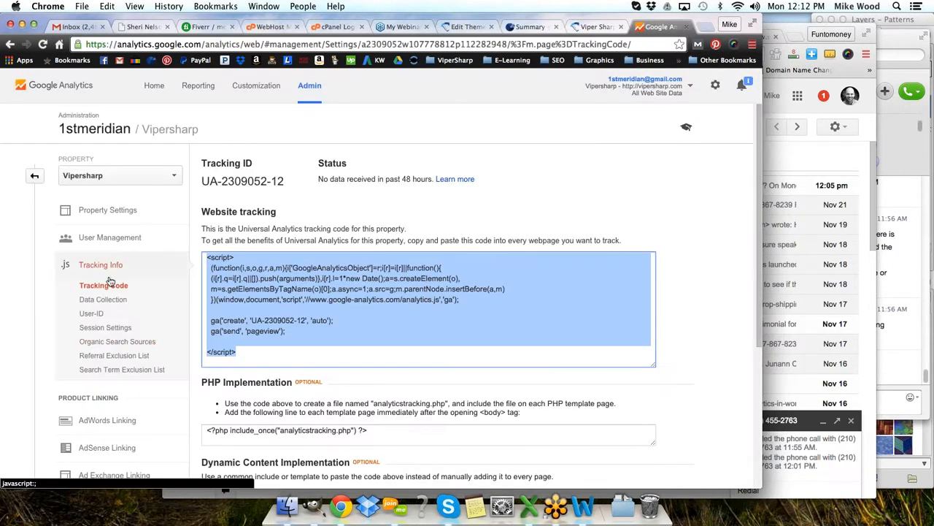
{"action": "scroll", "coordinate": [146, 354], "scroll_direction": "down", "scroll_amount": 5}
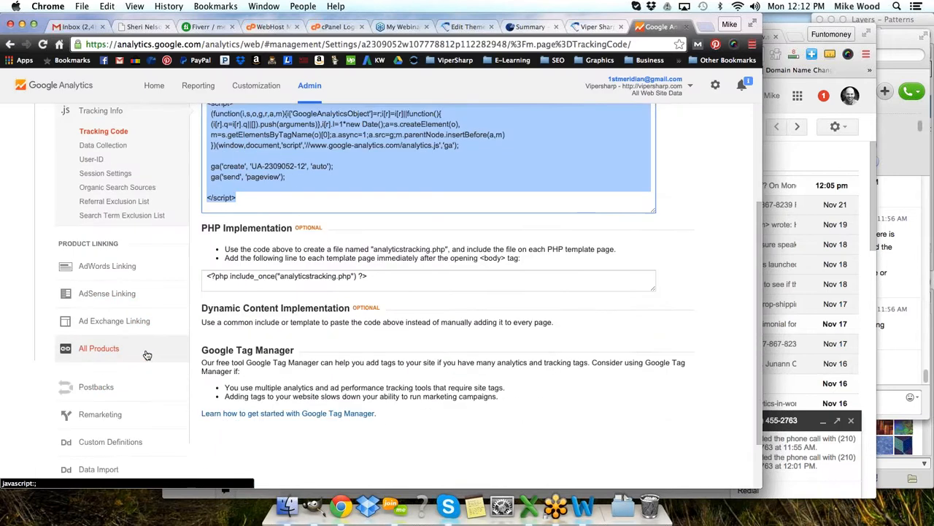
{"action": "scroll", "coordinate": [158, 358], "scroll_direction": "down", "scroll_amount": 2}
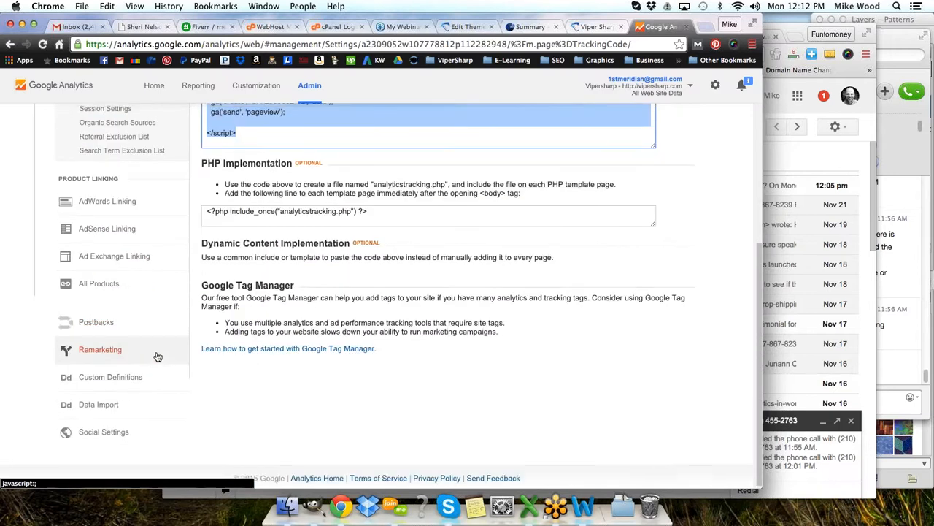
{"action": "scroll", "coordinate": [157, 354], "scroll_direction": "up", "scroll_amount": 5}
{"action": "left_click", "coordinate": [154, 87]}
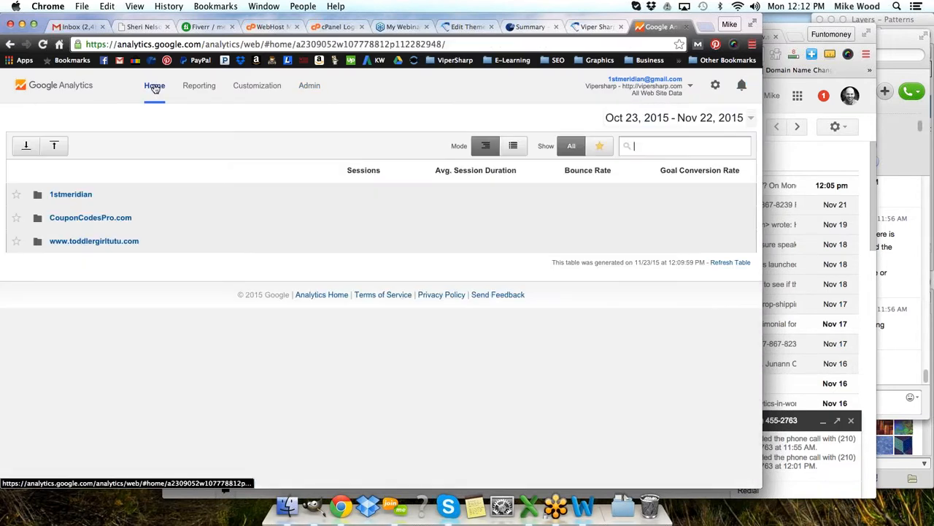
{"action": "left_click", "coordinate": [75, 197]}
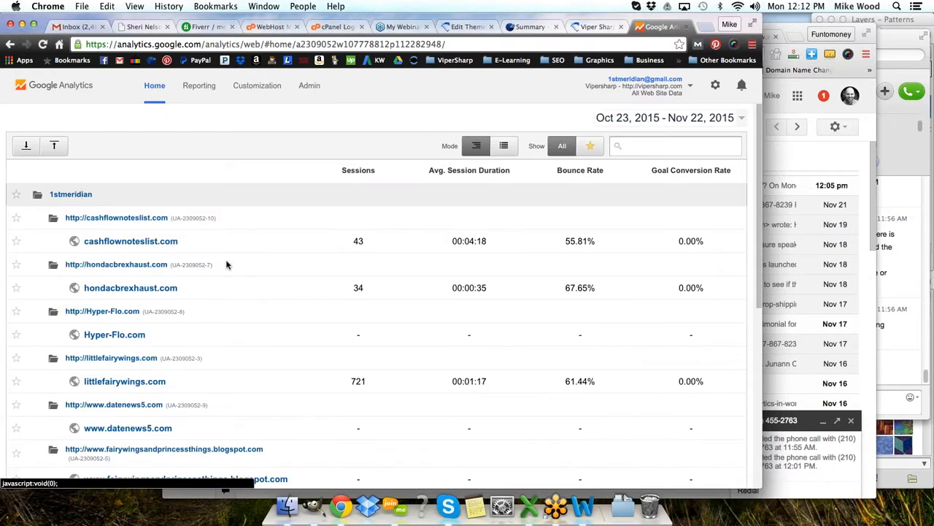
{"action": "scroll", "coordinate": [227, 264], "scroll_direction": "down", "scroll_amount": 5}
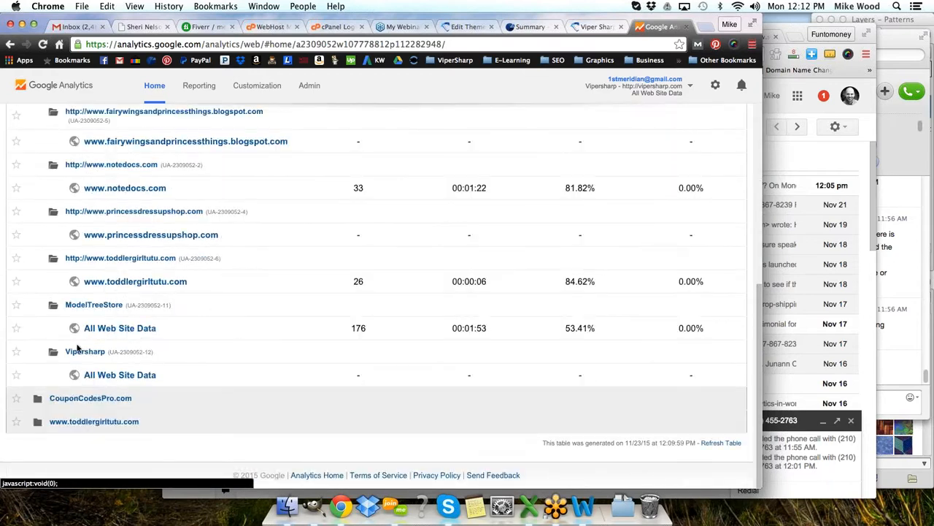
{"action": "left_click", "coordinate": [107, 376]}
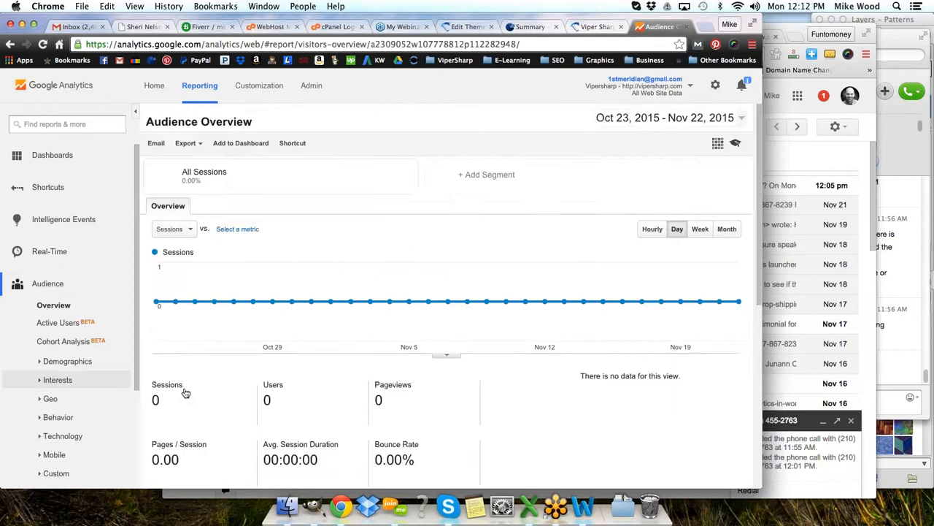
Step: Examine the Audience Overview of Vipersharp for sessions, users, pageviews and demographics
{"action": "scroll", "coordinate": [196, 395], "scroll_direction": "down", "scroll_amount": 5}
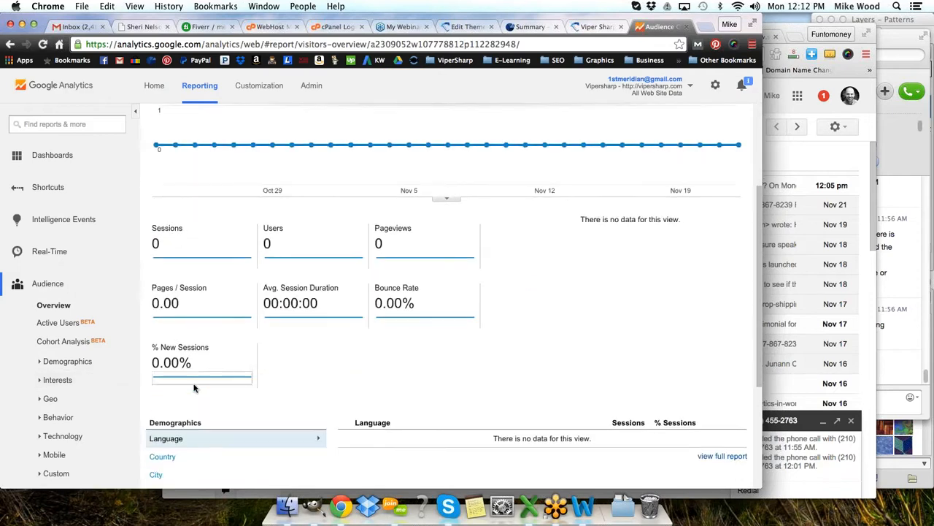
{"action": "scroll", "coordinate": [340, 358], "scroll_direction": "down", "scroll_amount": 2}
{"action": "scroll", "coordinate": [340, 359], "scroll_direction": "up", "scroll_amount": 7}
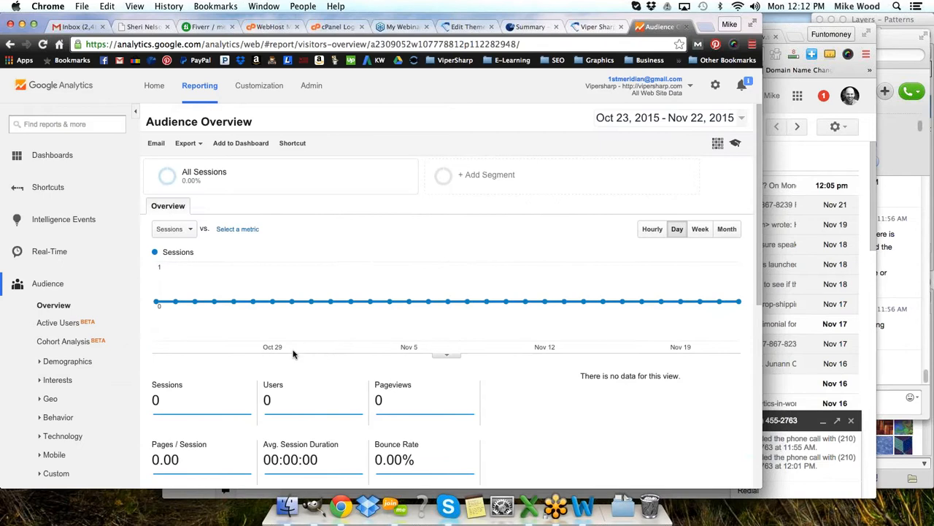
{"action": "scroll", "coordinate": [259, 388], "scroll_direction": "down", "scroll_amount": 3}
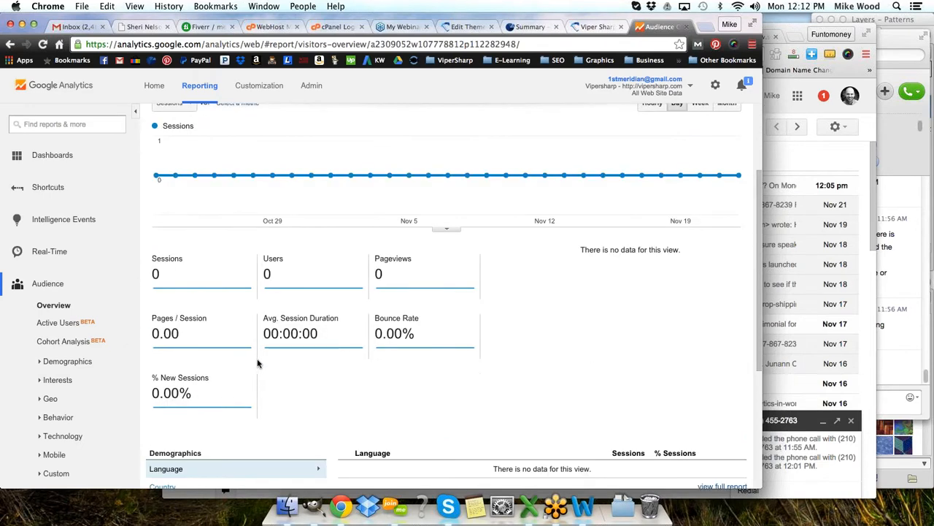
{"action": "scroll", "coordinate": [257, 363], "scroll_direction": "up", "scroll_amount": 3}
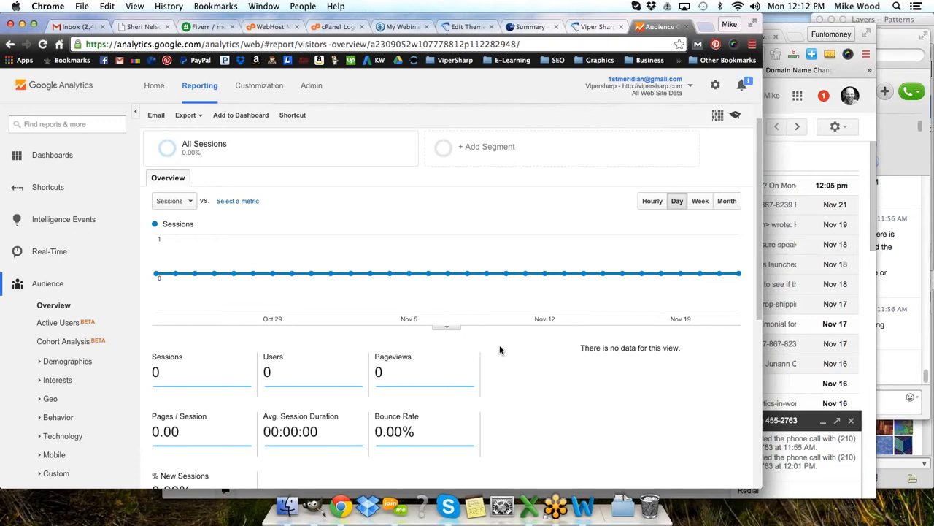
Step: Recheck the tracking scripts in the WordPress footer.php editor, and review the product text on the live vipersharp.com home page
{"action": "left_click", "coordinate": [467, 26]}
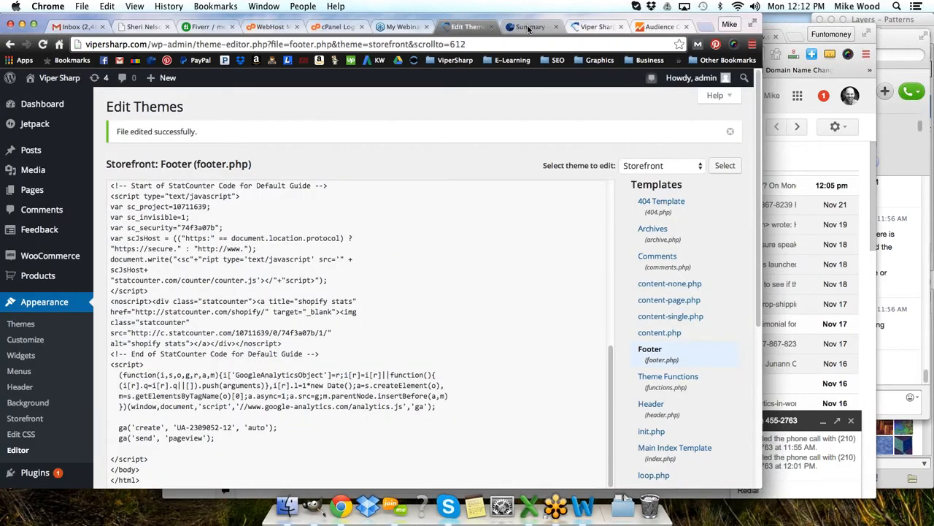
{"action": "left_click", "coordinate": [597, 27]}
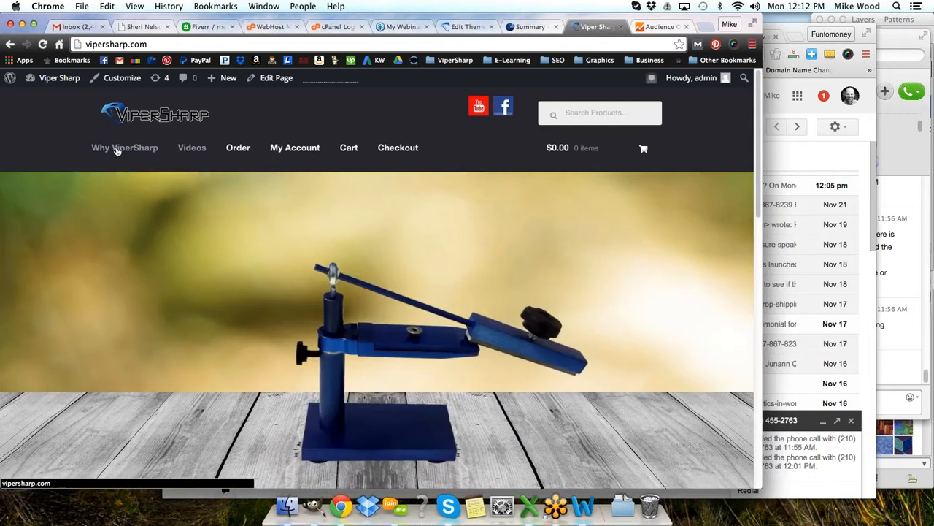
{"action": "scroll", "coordinate": [335, 259], "scroll_direction": "down", "scroll_amount": 5}
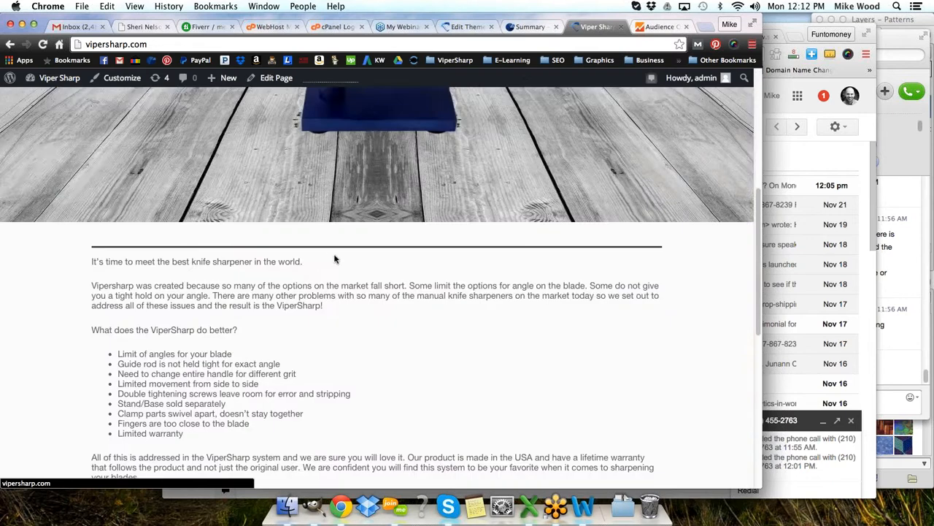
{"action": "left_click_drag", "start_coordinate": [91, 261], "coordinate": [305, 392]}
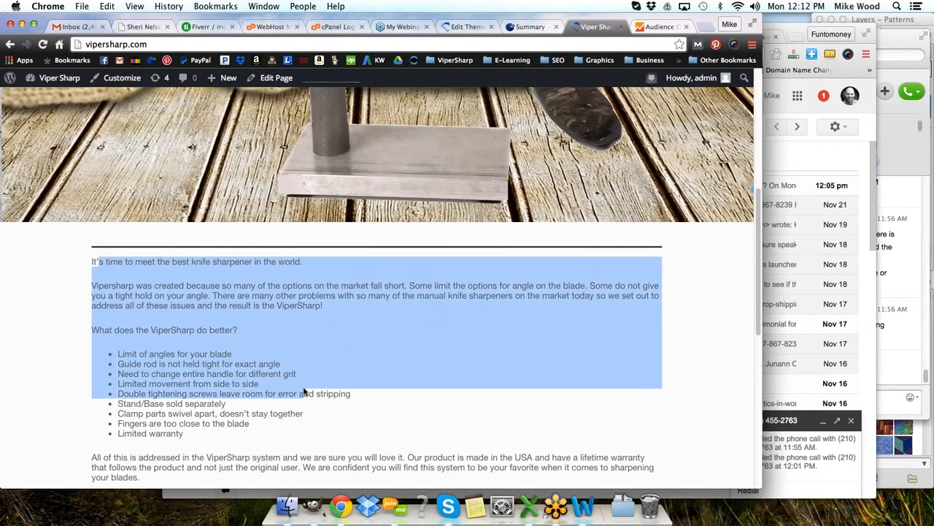
{"action": "scroll", "coordinate": [305, 392], "scroll_direction": "up", "scroll_amount": 5}
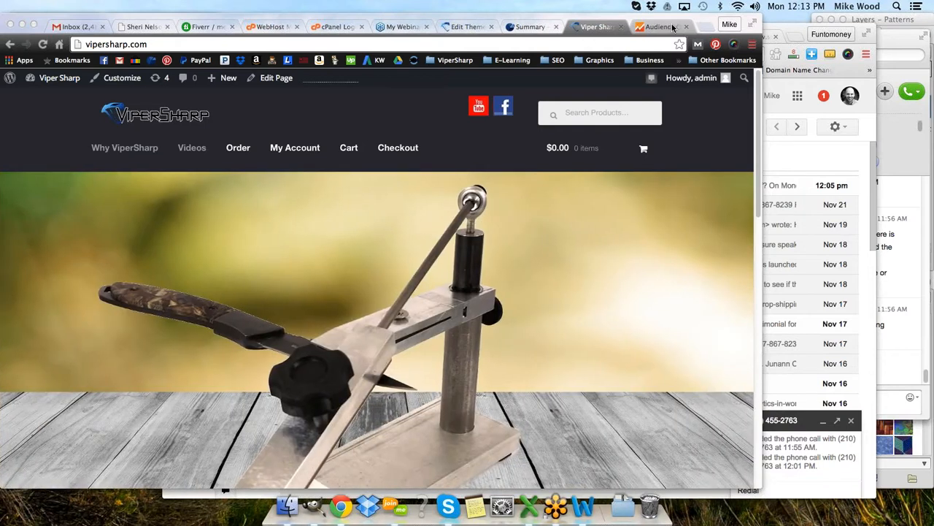
Step: Load Google Drive in place of the Google Analytics report and create a new blank Google Sheets spreadsheet
{"action": "left_click", "coordinate": [670, 28]}
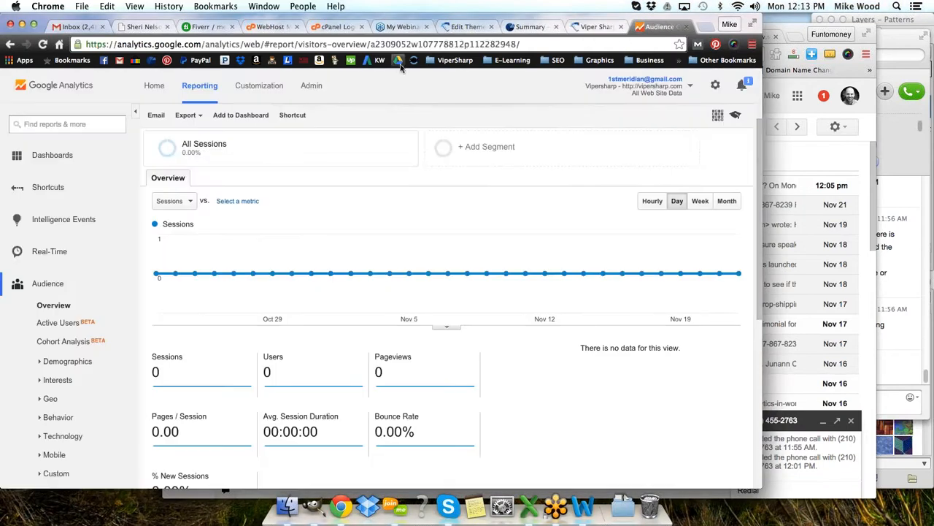
{"action": "left_click", "coordinate": [397, 60]}
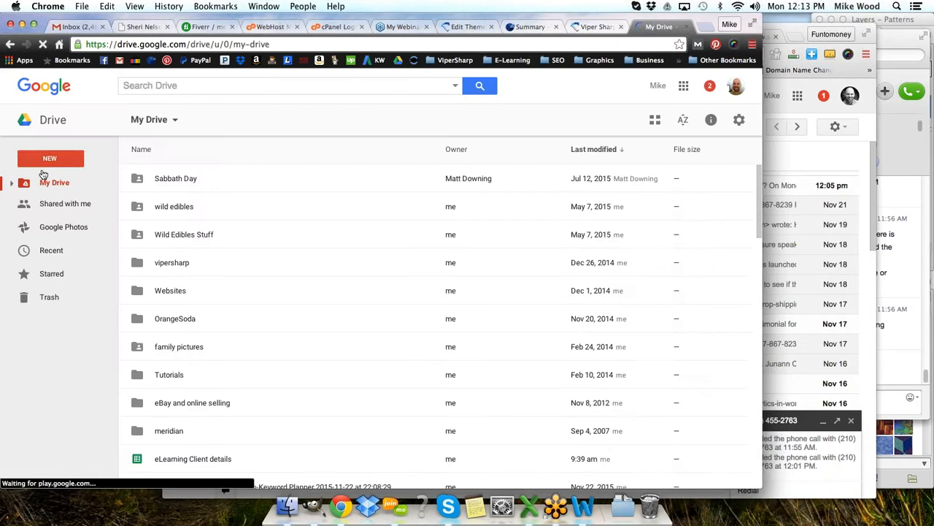
{"action": "left_click", "coordinate": [49, 159]}
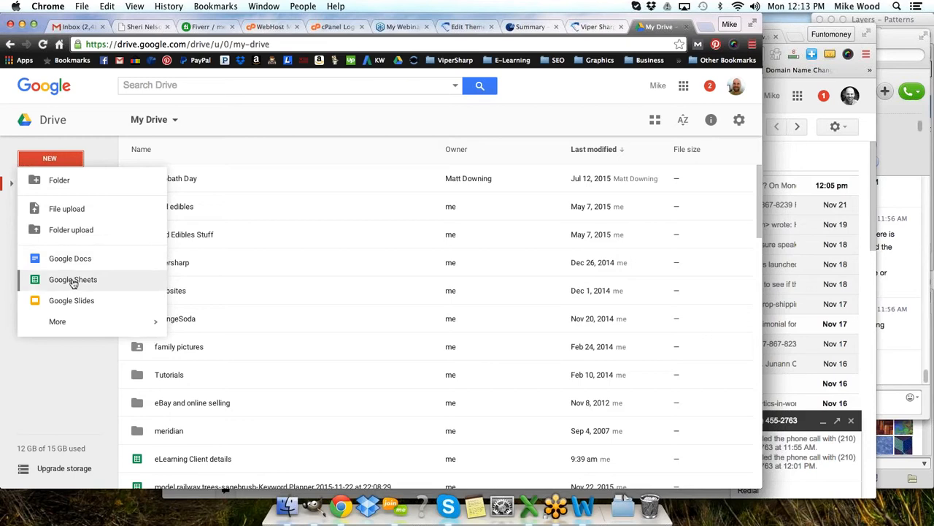
{"action": "left_click", "coordinate": [67, 282]}
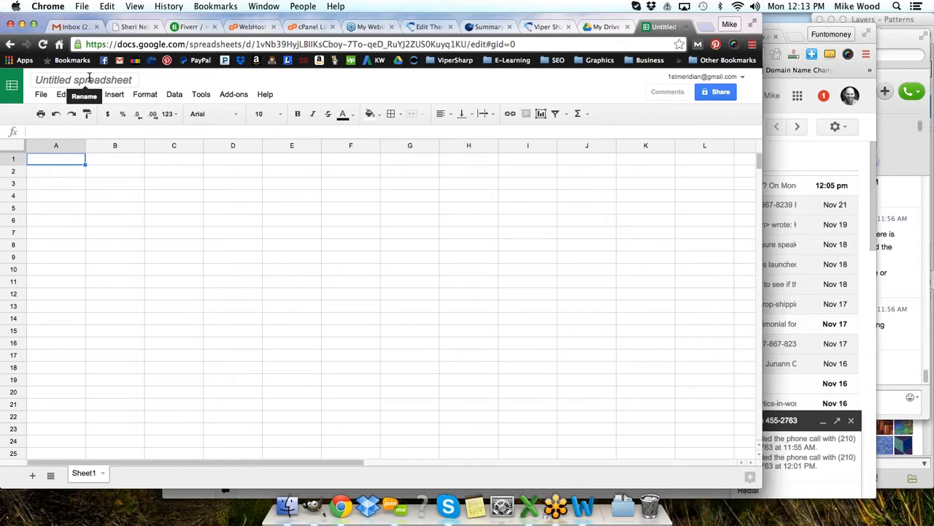
Step: Rename the untitled spreadsheet as Vipersharp Optimization and Marketing
{"action": "left_click", "coordinate": [80, 81]}
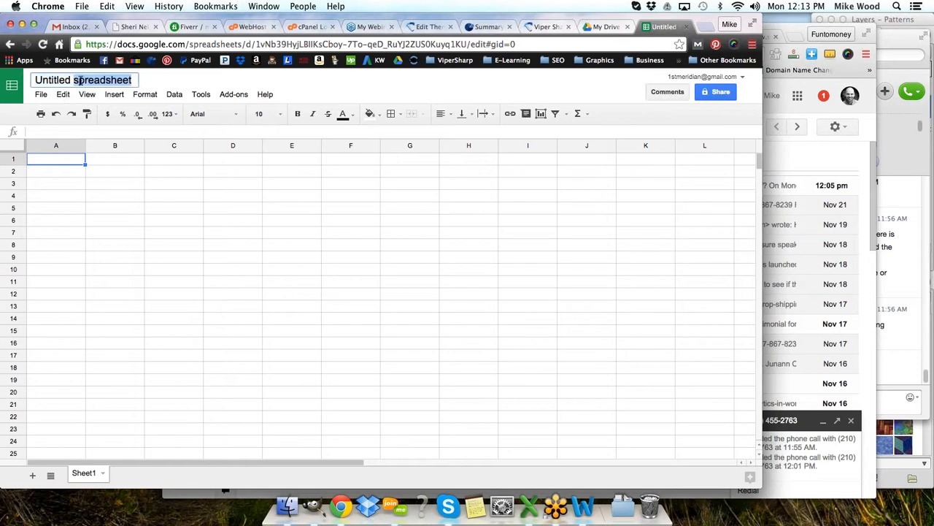
{"action": "type", "text": "Vipersharp"}
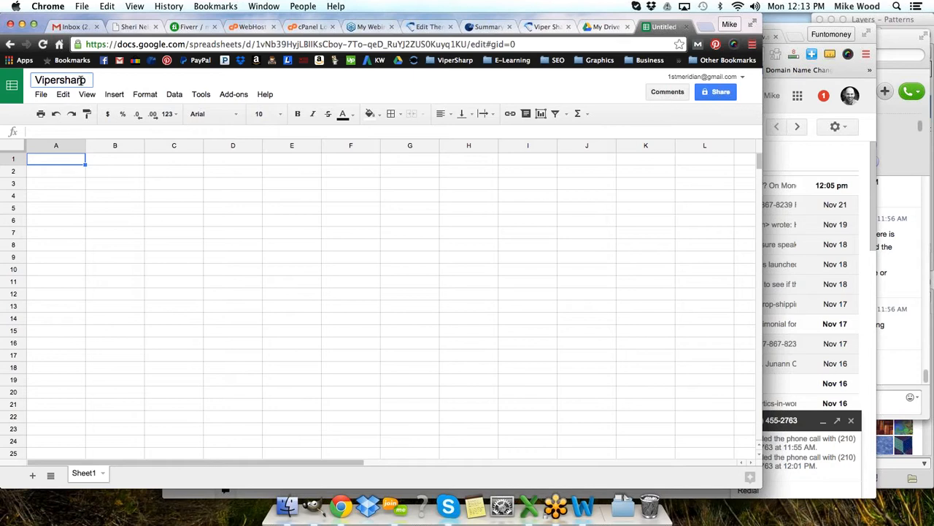
{"action": "type", "text": " Optimization and "}
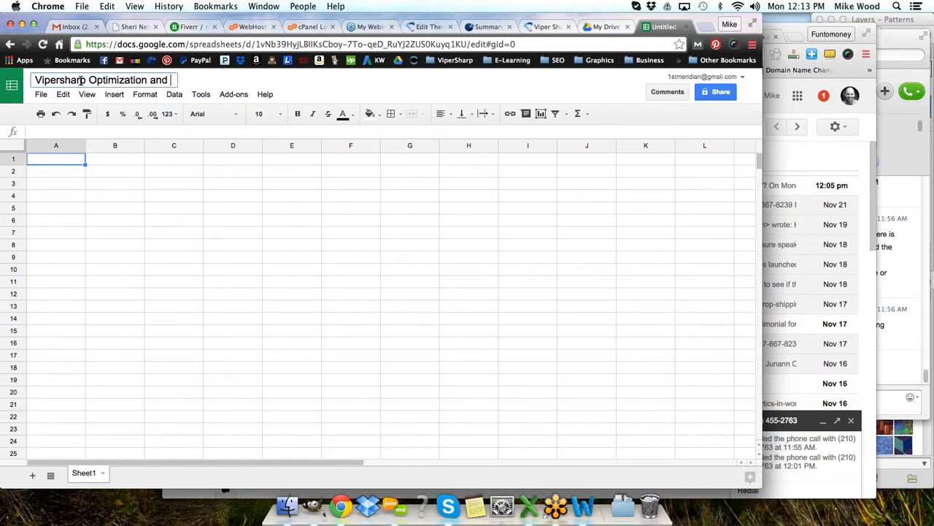
{"action": "type", "text": "Marketing"}
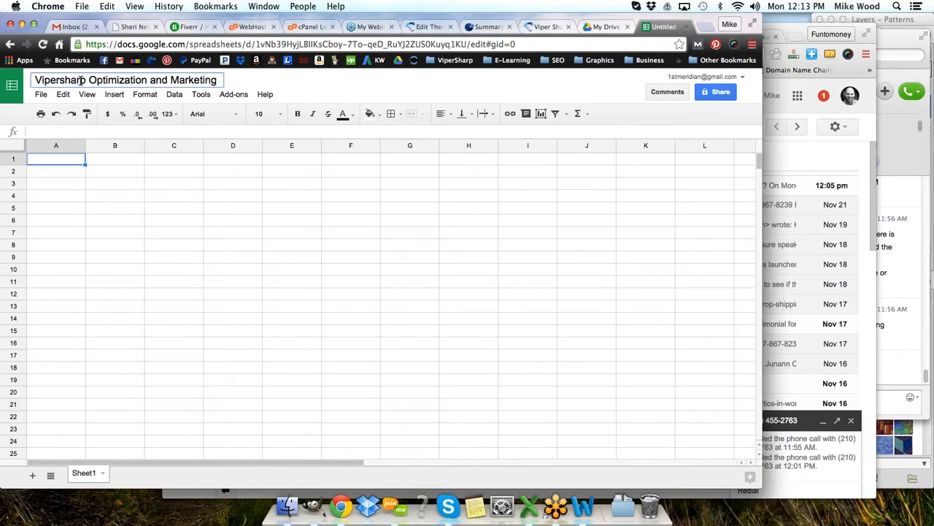
{"action": "key", "text": "Return"}
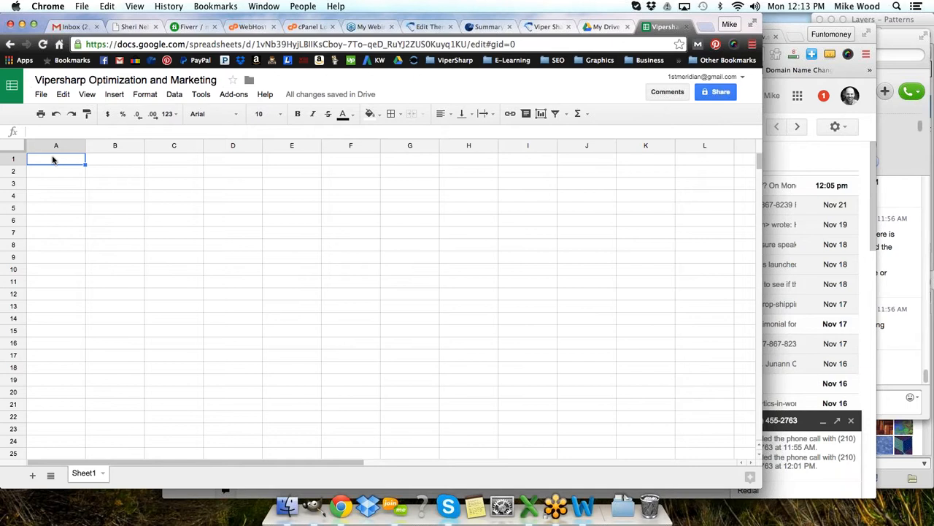
Step: Enter the column headers Action in A1 and Goal date in B1
{"action": "type", "text": "Action"}
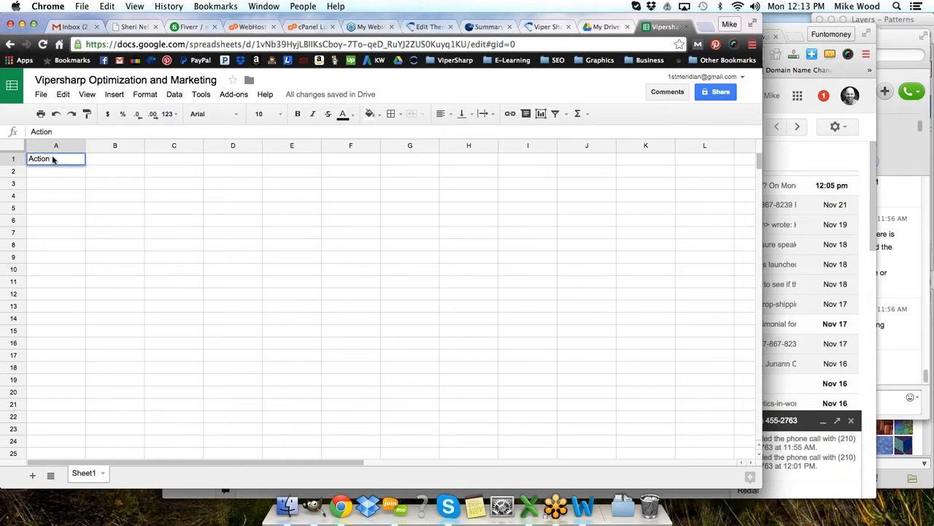
{"action": "key", "text": "Tab"}
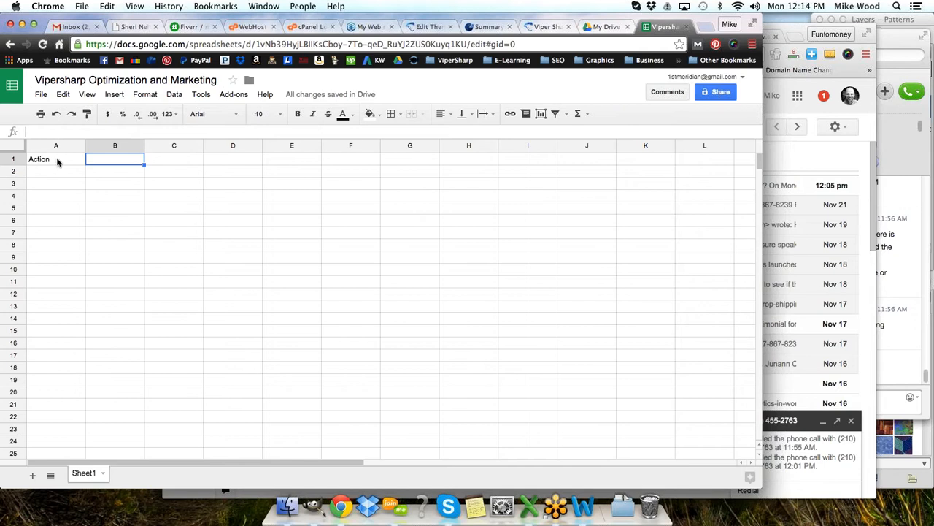
{"action": "left_click", "coordinate": [57, 160]}
{"action": "type", "text": "Goal date"}
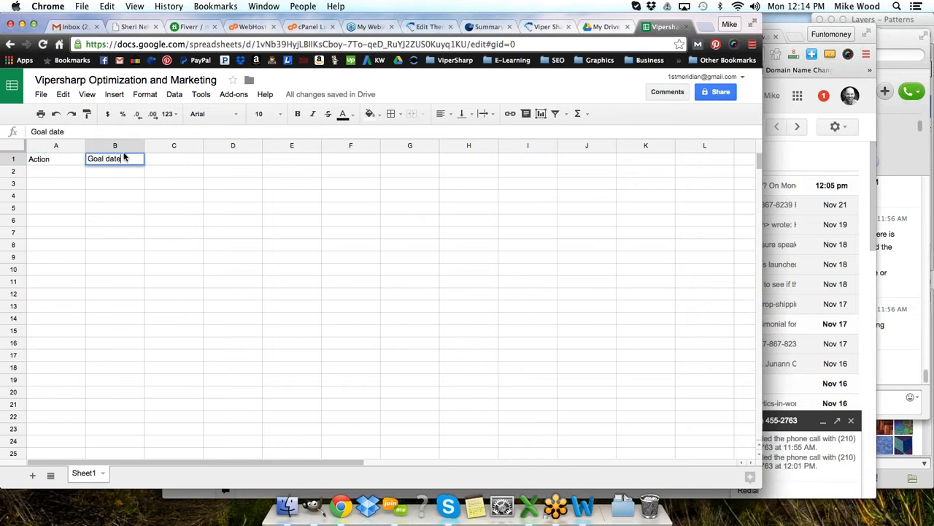
{"action": "key", "text": "Tab"}
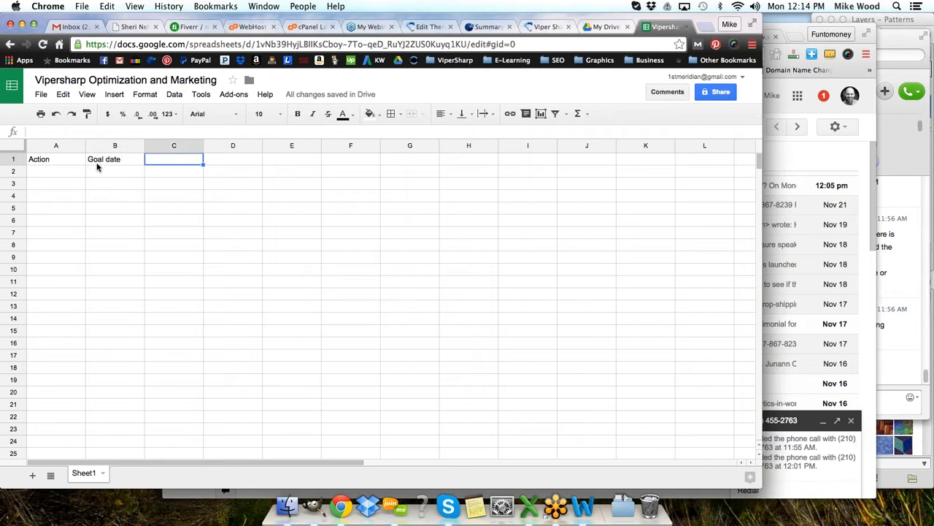
Step: Make header row 1 bold and freeze that one row
{"action": "left_click", "coordinate": [15, 161]}
{"action": "key", "text": "super+b"}
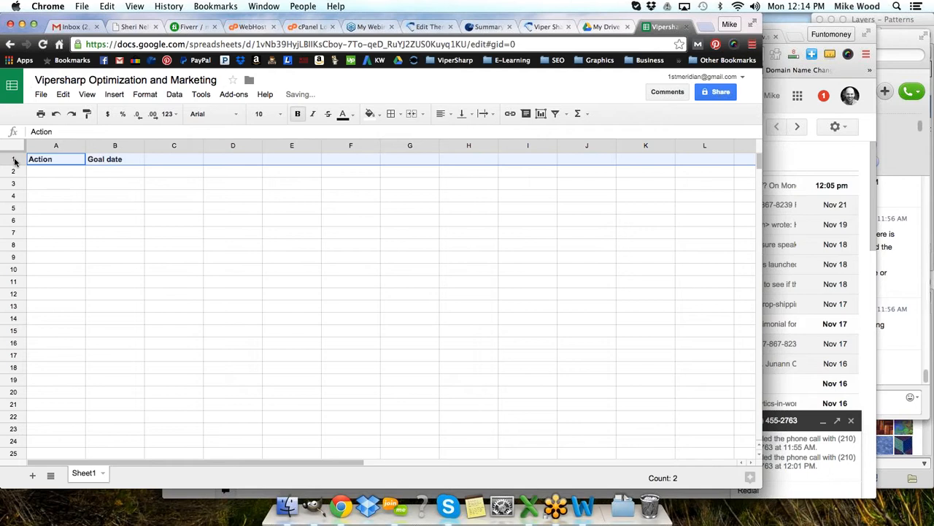
{"action": "left_click", "coordinate": [88, 94]}
{"action": "mouse_move", "coordinate": [111, 116]}
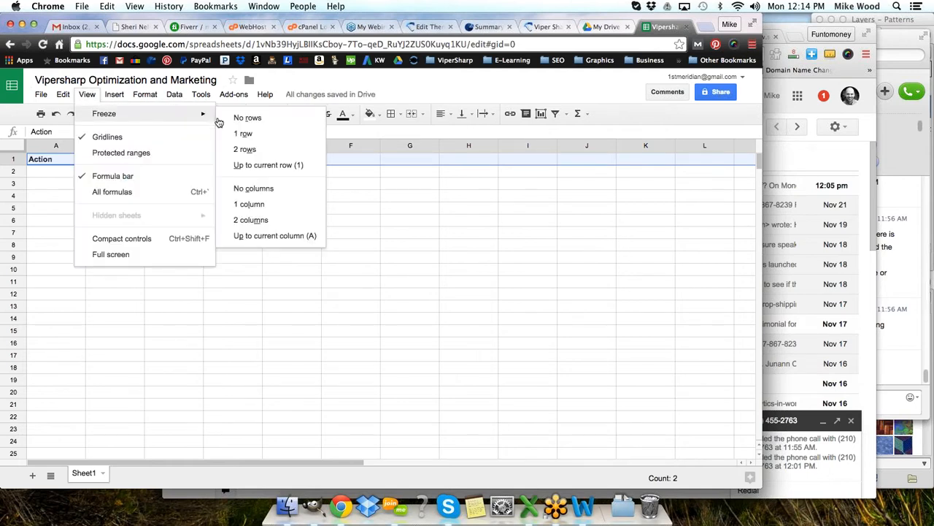
{"action": "left_click", "coordinate": [243, 135]}
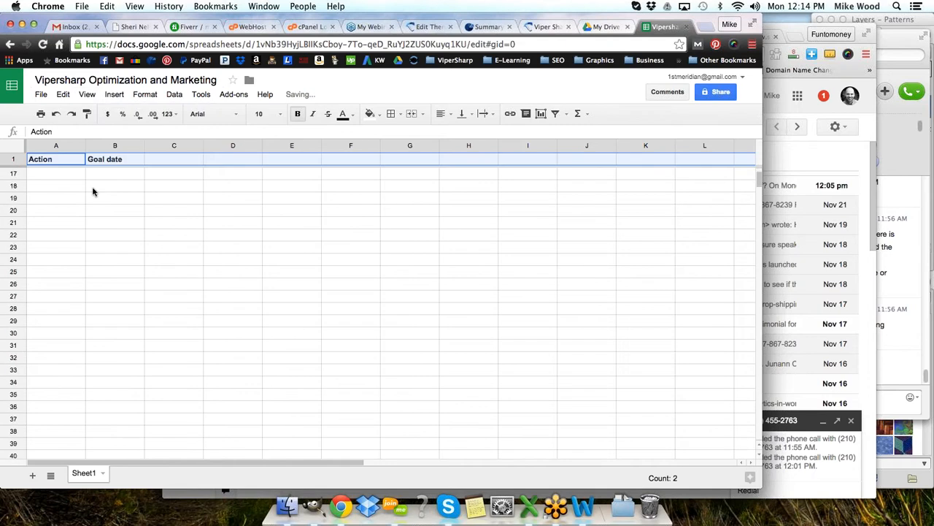
Step: Enter Update site design as the first action in A2 and fit column A's width to its text
{"action": "left_click", "coordinate": [60, 176]}
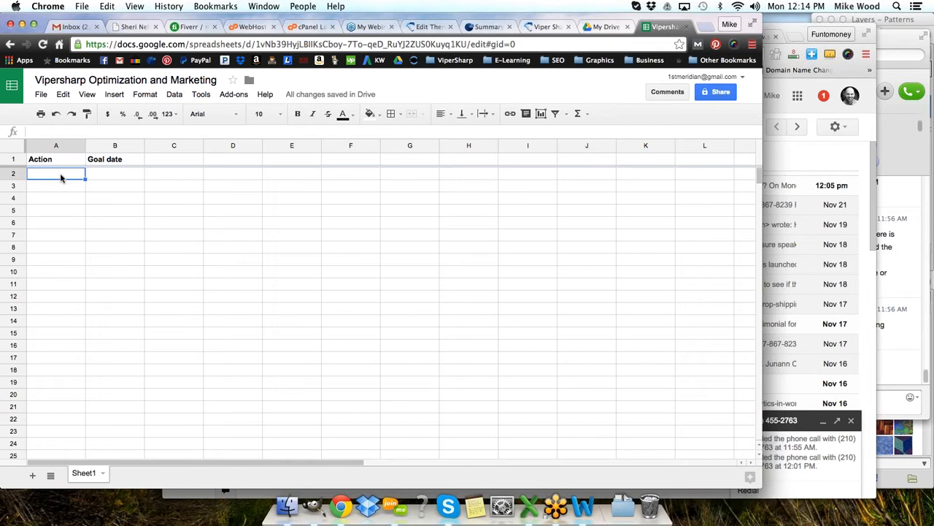
{"action": "type", "text": "Update site "}
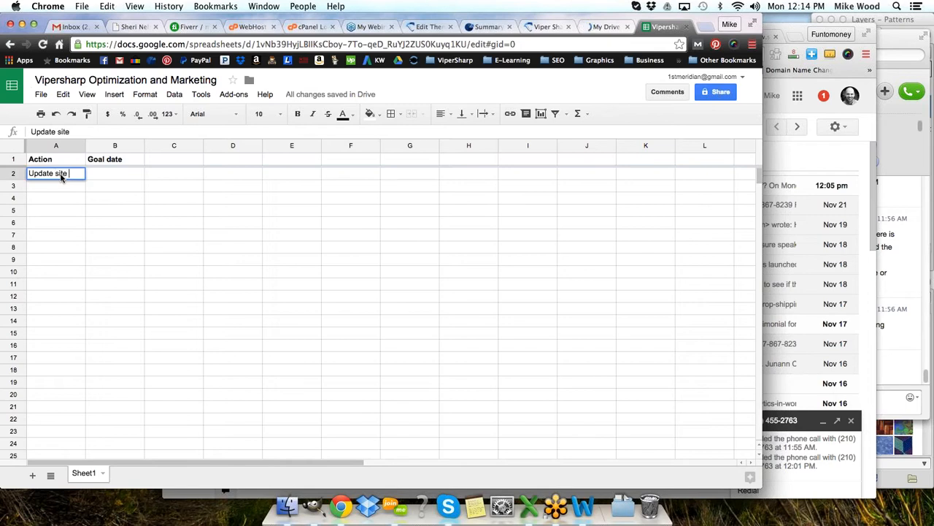
{"action": "type", "text": "design"}
{"action": "key", "text": "Return"}
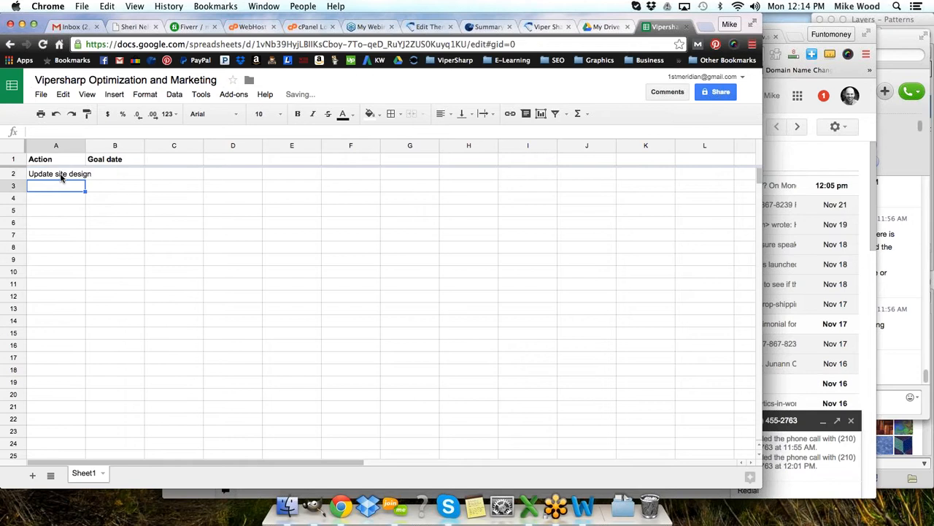
{"action": "double_click", "coordinate": [84, 147]}
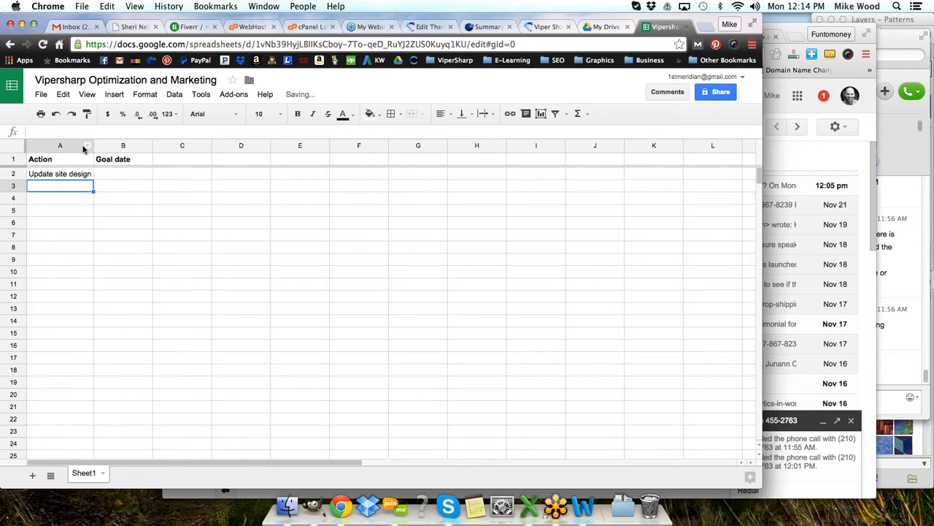
Step: Add the header SEO related? in C1 and enter No for the site design action in C2
{"action": "left_click", "coordinate": [184, 162]}
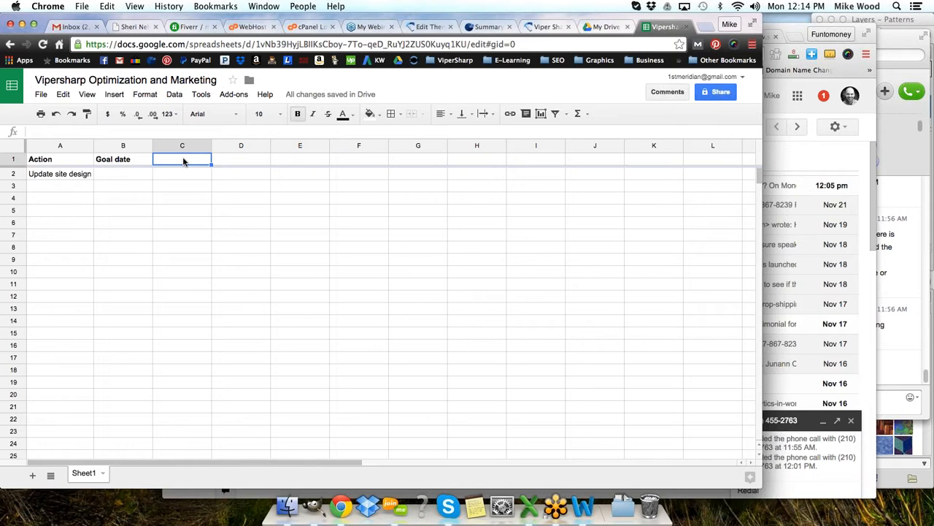
{"action": "type", "text": "SEO related?"}
{"action": "key", "text": "Return"}
{"action": "type", "text": "No"}
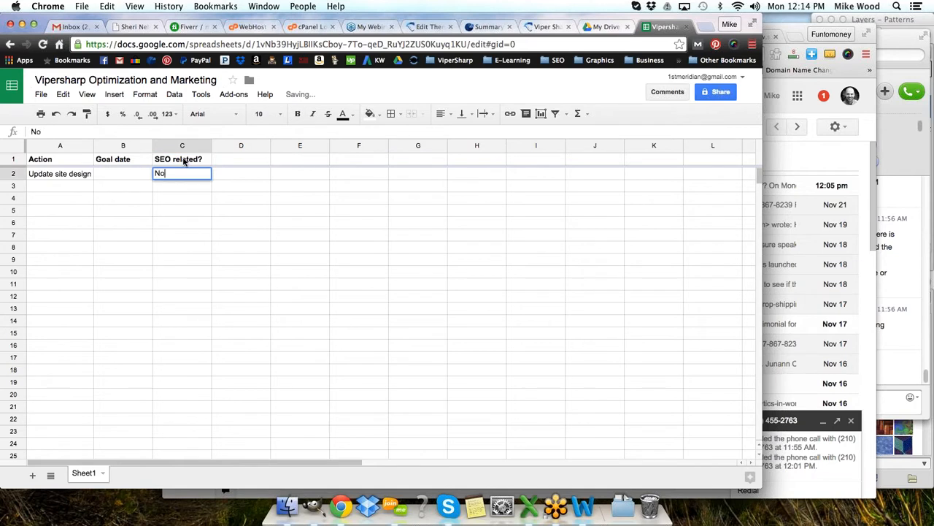
{"action": "key", "text": "Return"}
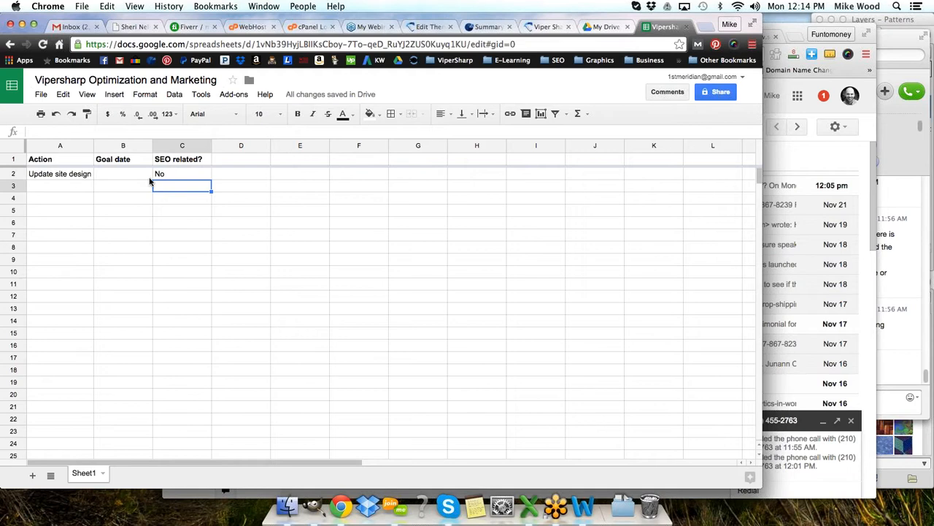
Step: Check the dates in Google Calendar and set the Update site design goal date in B2 to 11/27
{"action": "left_click", "coordinate": [121, 174]}
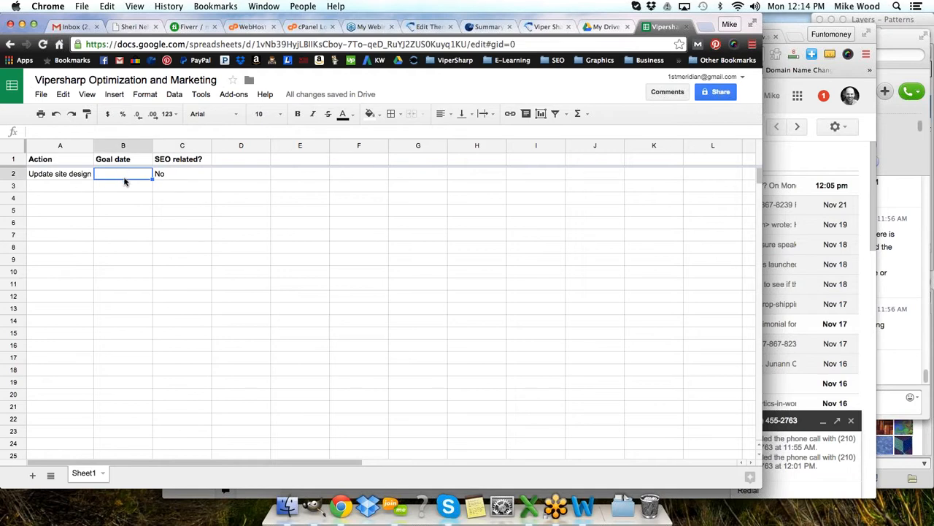
{"action": "left_click", "coordinate": [789, 159]}
{"action": "left_click", "coordinate": [312, 37]}
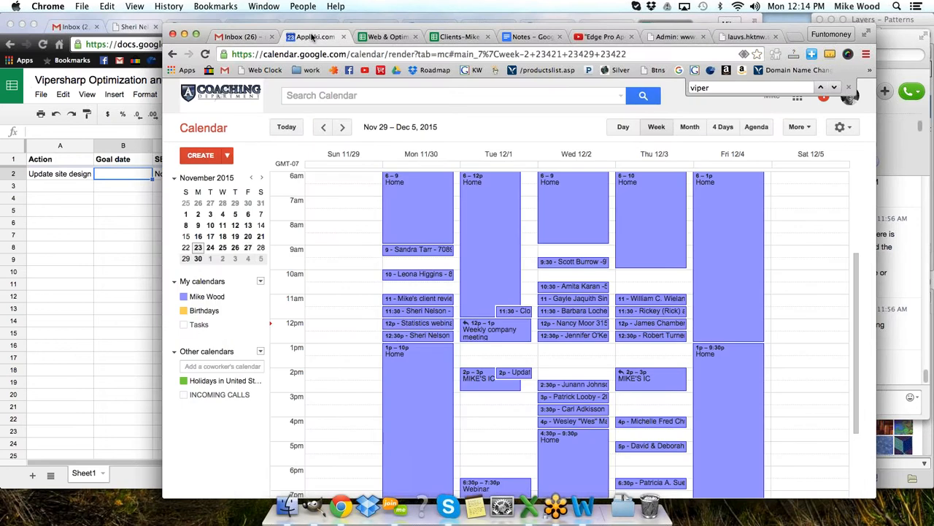
{"action": "left_click", "coordinate": [102, 281]}
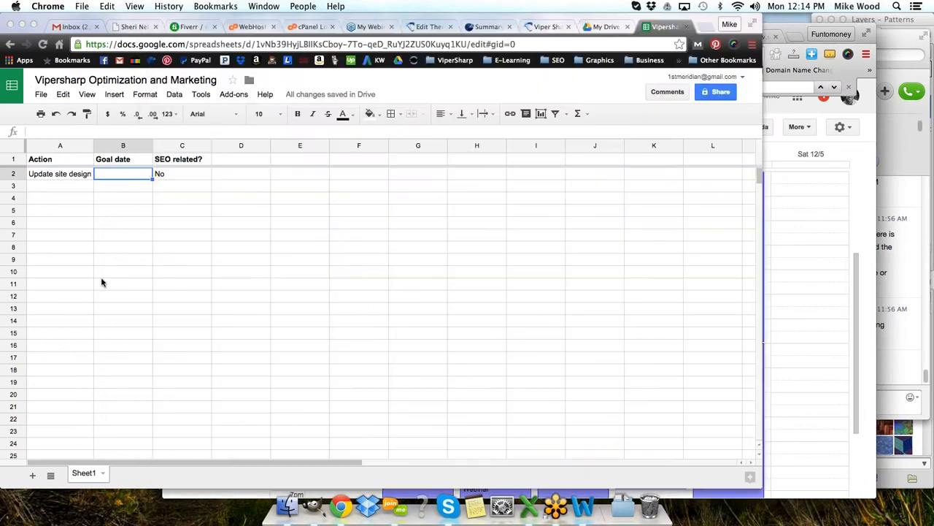
{"action": "type", "text": "11/27"}
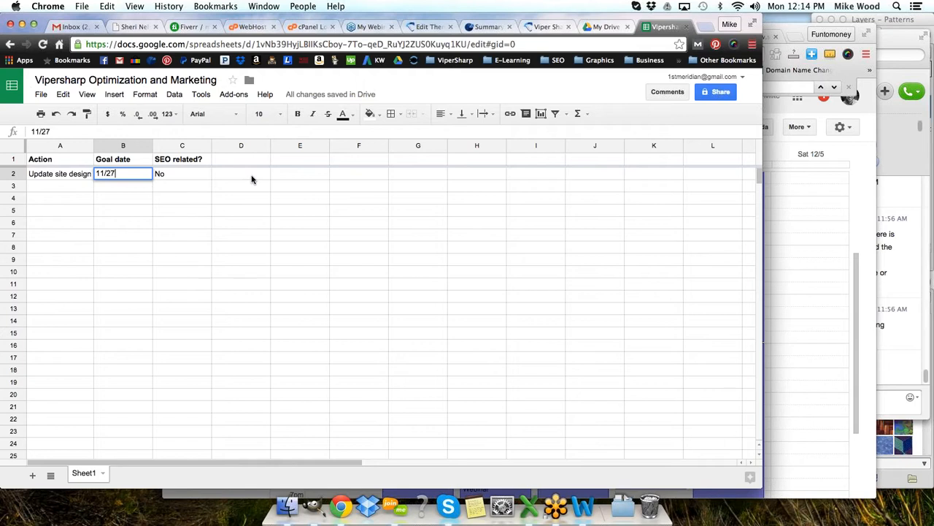
{"action": "key", "text": "Return"}
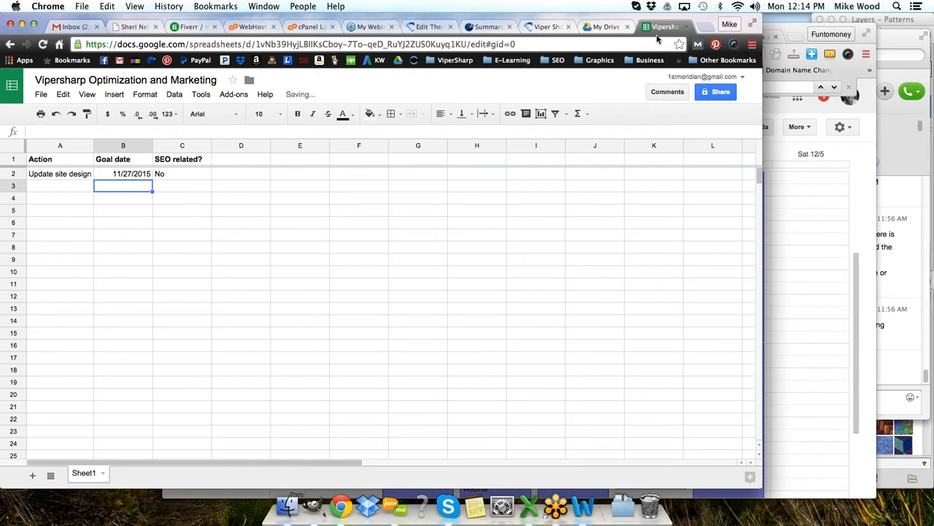
Step: Add the column header Actual Date in D1
{"action": "left_click", "coordinate": [71, 191]}
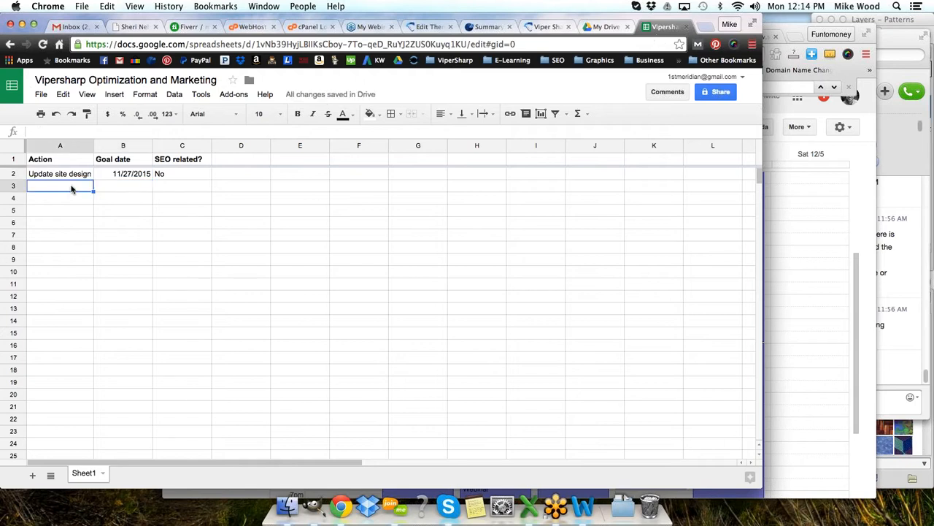
{"action": "left_click", "coordinate": [263, 162]}
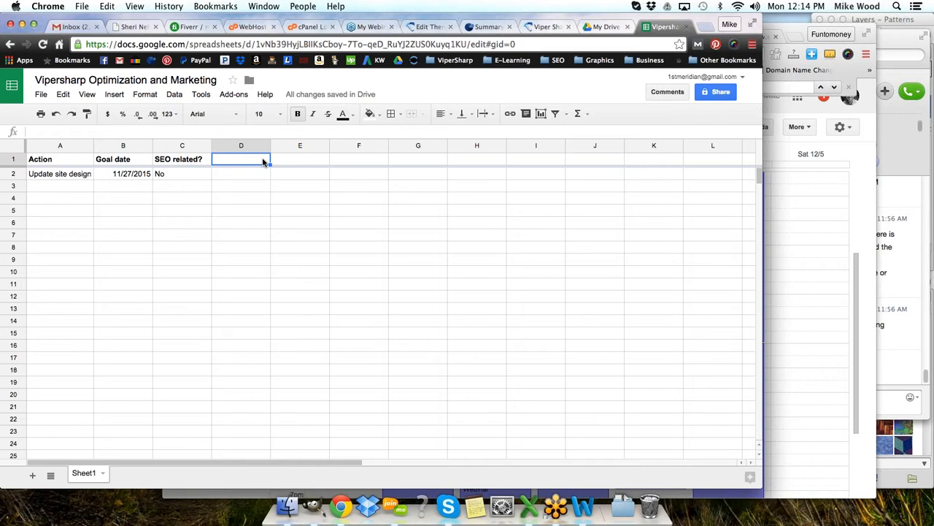
{"action": "type", "text": "Actual Date"}
{"action": "key", "text": "Return"}
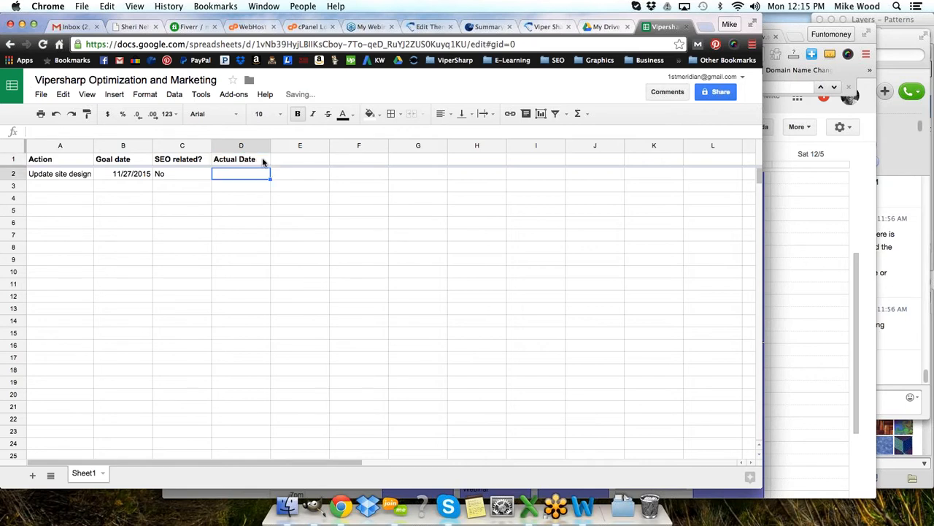
Step: List the actions Optimize pages in A3 and Optimize products in A4
{"action": "left_click", "coordinate": [63, 187]}
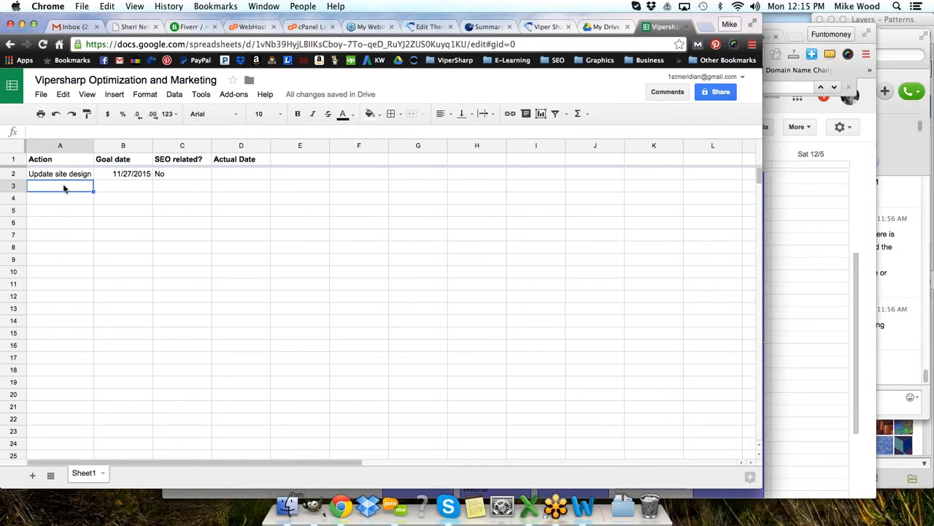
{"action": "type", "text": "Optimize page"}
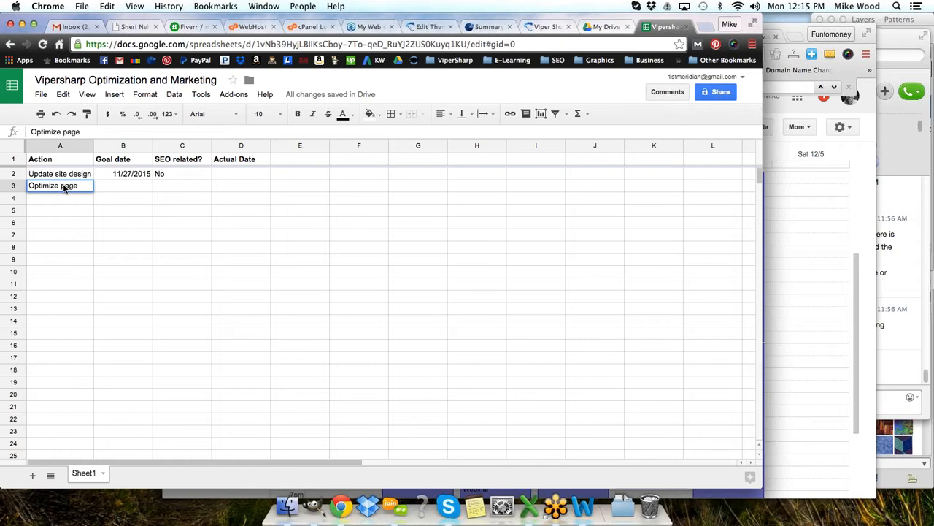
{"action": "type", "text": "s"}
{"action": "key", "text": "Return"}
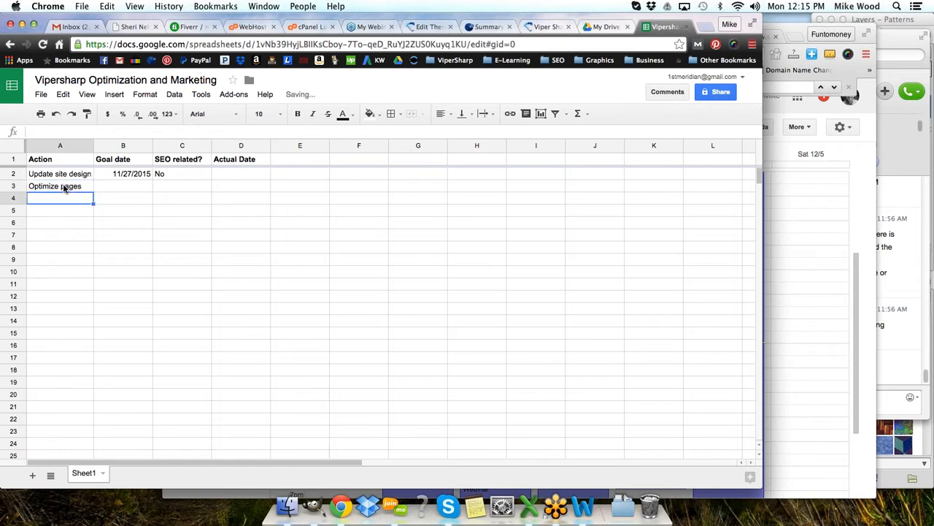
{"action": "type", "text": "Optimiz"}
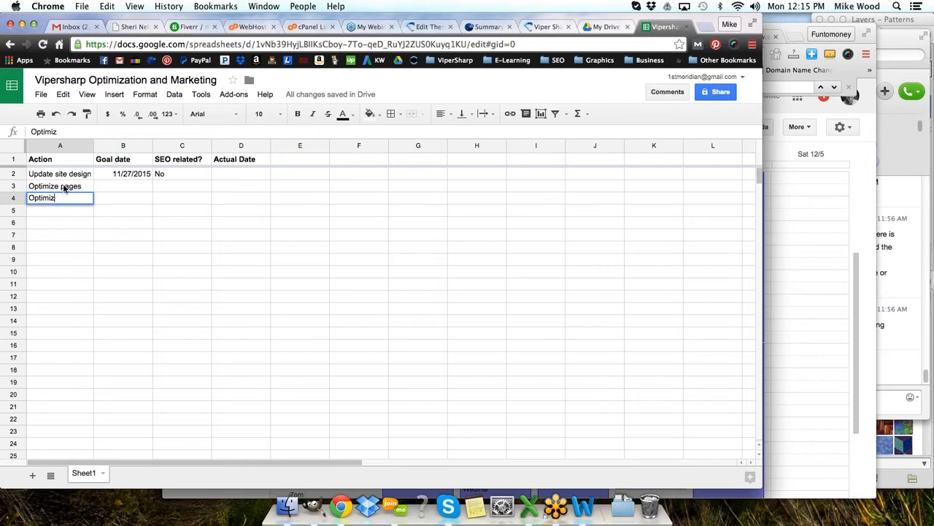
{"action": "type", "text": "e Pa"}
{"action": "key", "text": "BackSpace"}
{"action": "key", "text": "BackSpace"}
{"action": "type", "text": "pages"}
{"action": "type", "text": "roducts"}
{"action": "key", "text": "Return"}
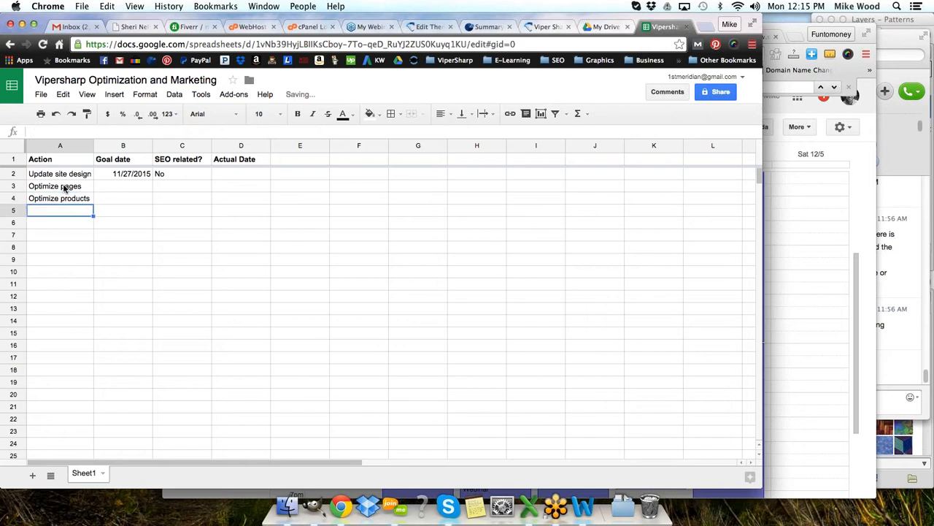
Step: Set the goal date of the Optimize pages action in B3 to 11/27/2015
{"action": "left_click", "coordinate": [124, 189]}
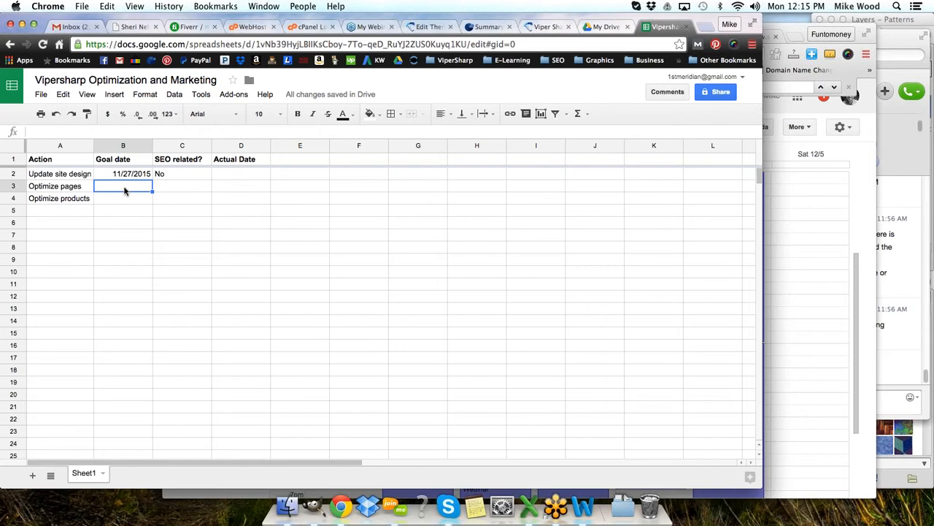
{"action": "type", "text": "11/27/2015"}
{"action": "key", "text": "Return"}
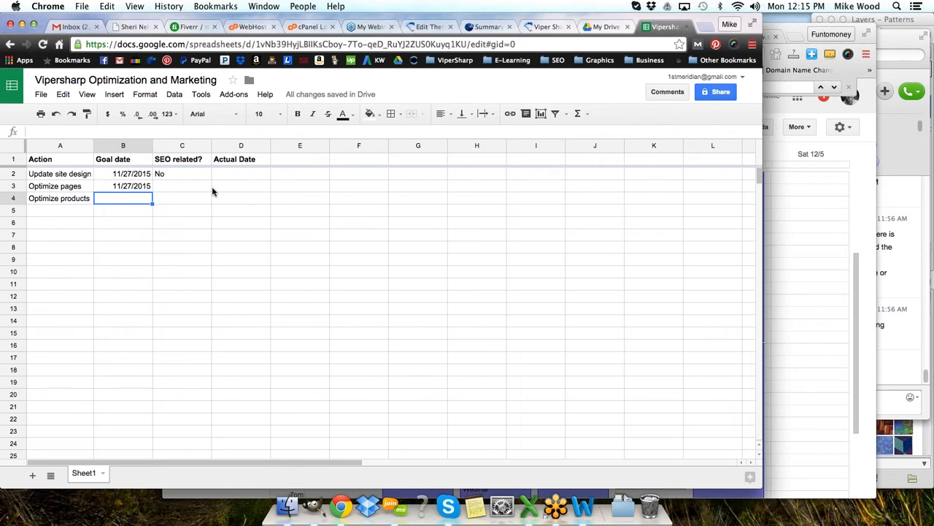
Step: Check the dates in Google Calendar and set the Optimize products goal date in B4 to 11/30
{"action": "left_click", "coordinate": [810, 150]}
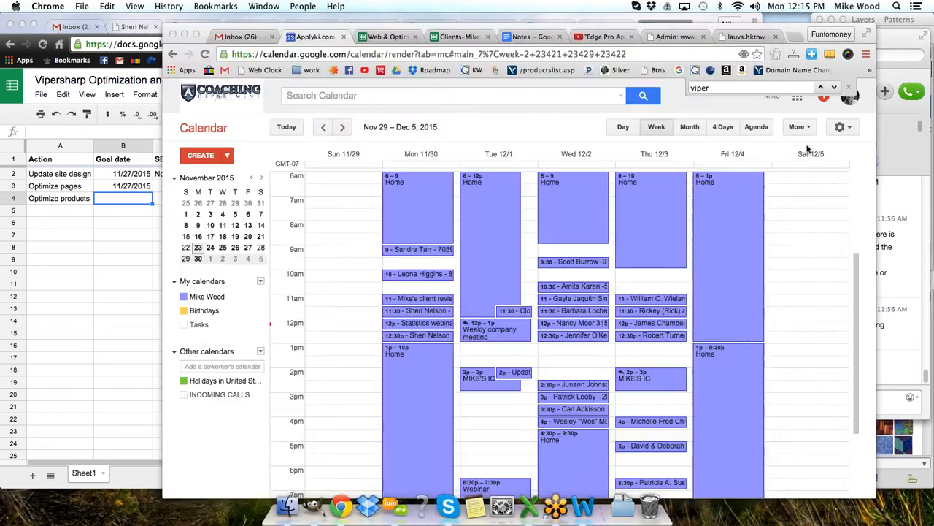
{"action": "left_click", "coordinate": [133, 199]}
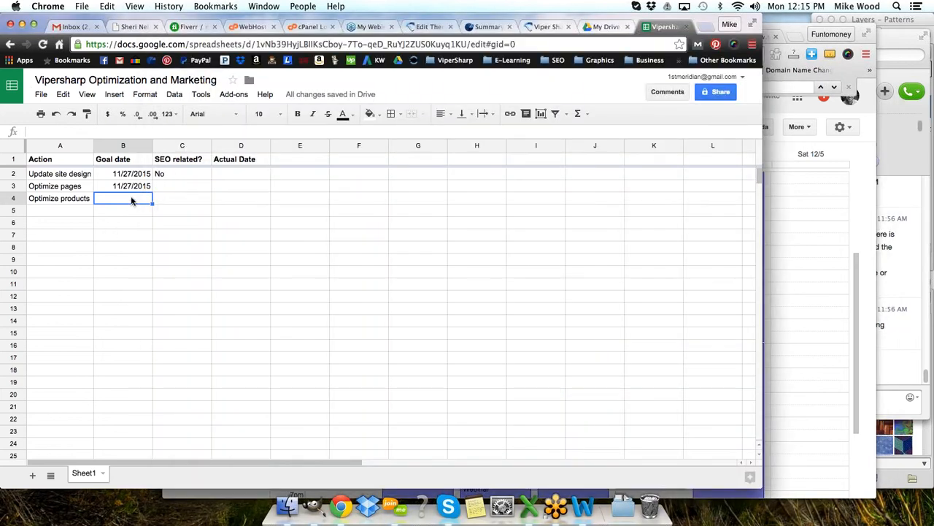
{"action": "type", "text": "11/30"}
{"action": "key", "text": "Return"}
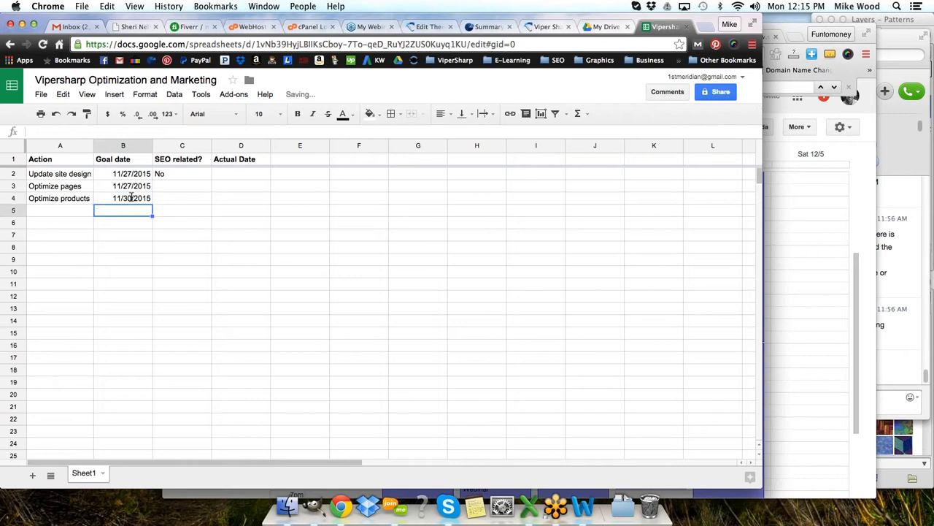
Step: Mark the Optimize pages and Optimize products actions as SEO related with Yes in C3 and C4
{"action": "left_click", "coordinate": [187, 187]}
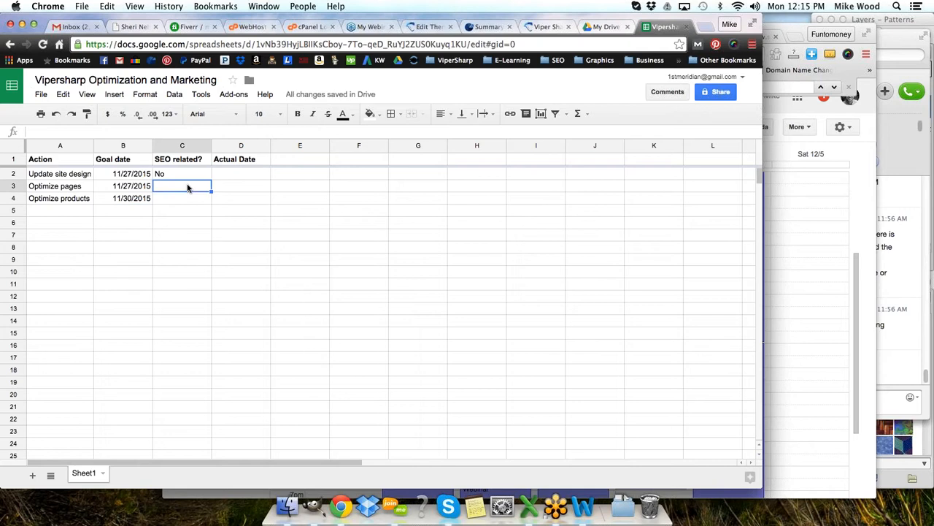
{"action": "type", "text": "Yes"}
{"action": "key", "text": "Return"}
{"action": "type", "text": "Y"}
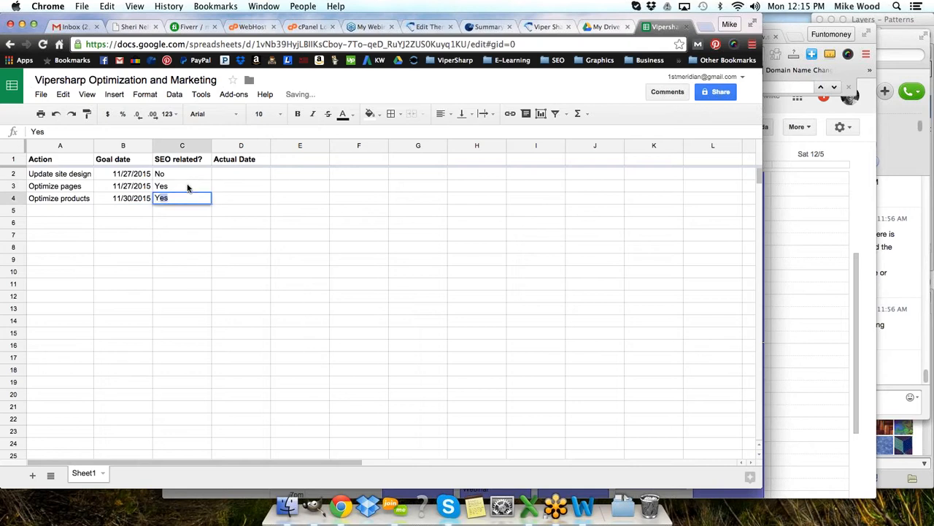
{"action": "key", "text": "Return"}
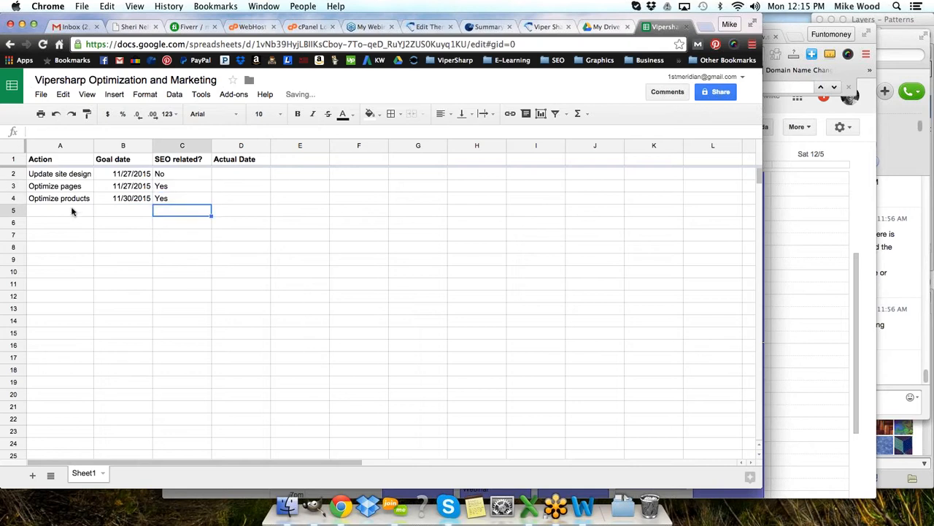
{"action": "left_click", "coordinate": [69, 188]}
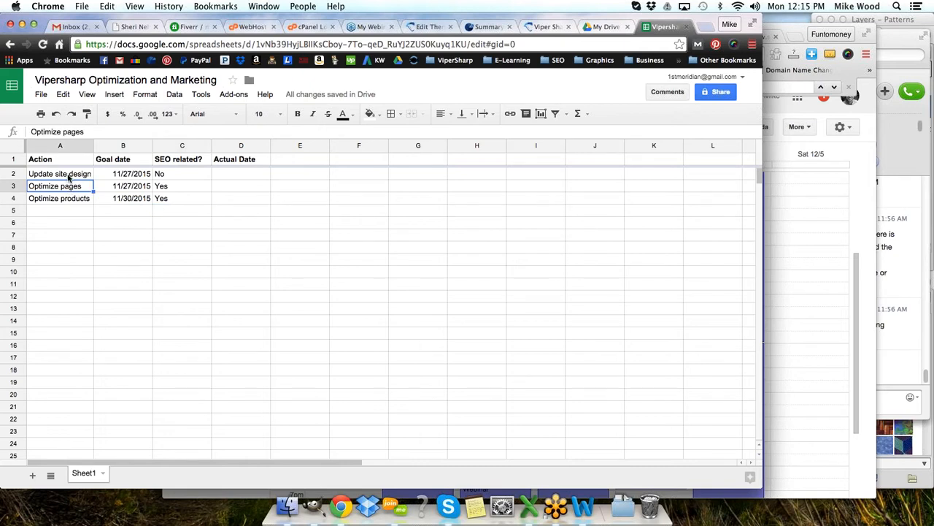
{"action": "left_click_drag", "start_coordinate": [66, 177], "coordinate": [68, 198]}
{"action": "left_click", "coordinate": [82, 176]}
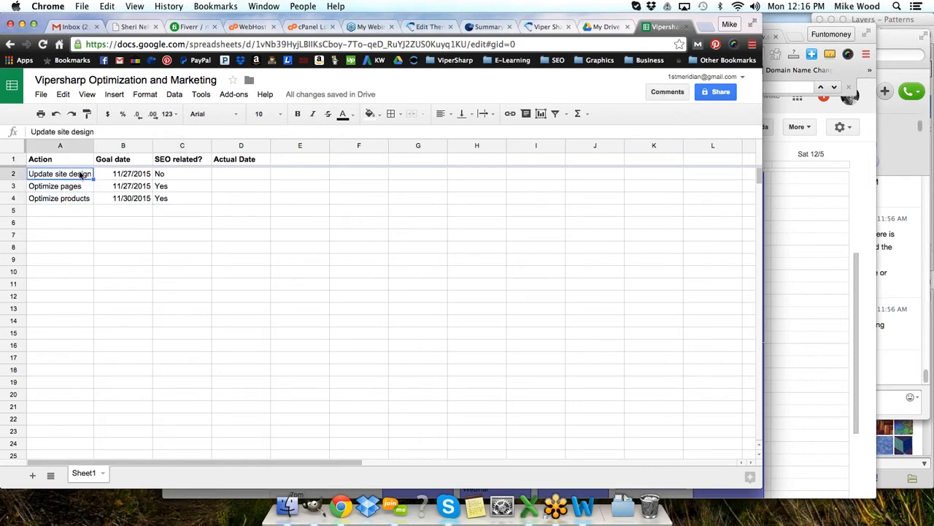
Step: Add the note "Slider, links to Social pages" in E2 for the site design action and widen column E well beyond the text
{"action": "left_click", "coordinate": [307, 175]}
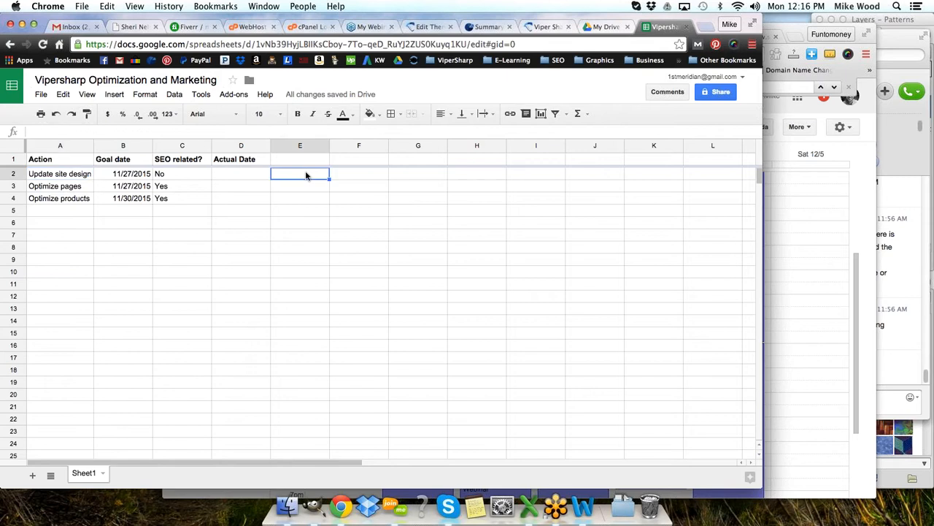
{"action": "type", "text": "S"}
{"action": "key", "text": "BackSpace"}
{"action": "type", "text": "Slider, links sto"}
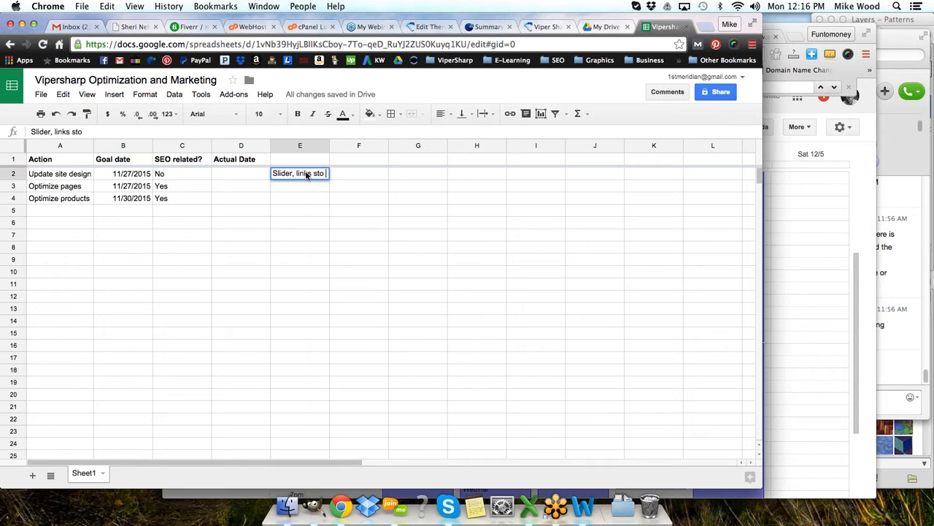
{"action": "key", "text": "BackSpace"}
{"action": "key", "text": "BackSpace"}
{"action": "key", "text": "BackSpace"}
{"action": "key", "text": "BackSpace"}
{"action": "type", "text": "to Social pages"}
{"action": "key", "text": "Return"}
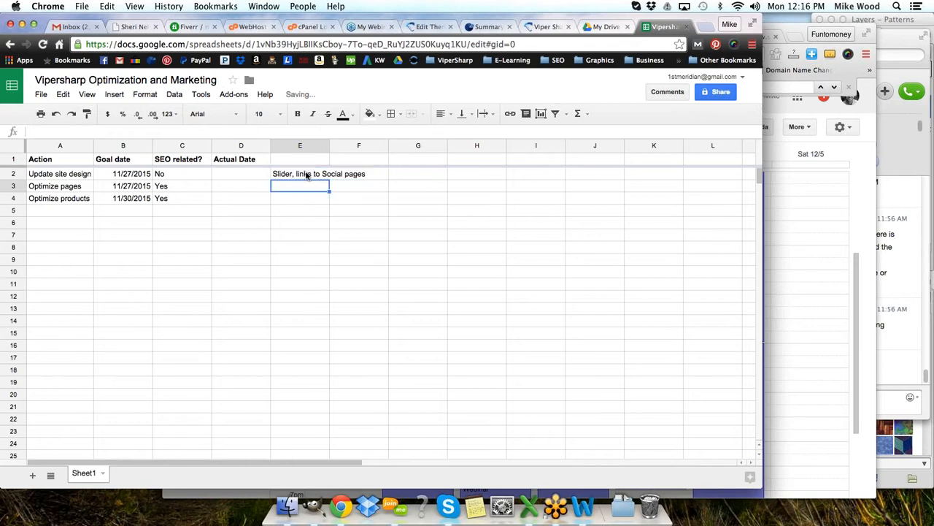
{"action": "left_click_drag", "start_coordinate": [329, 146], "coordinate": [567, 147]}
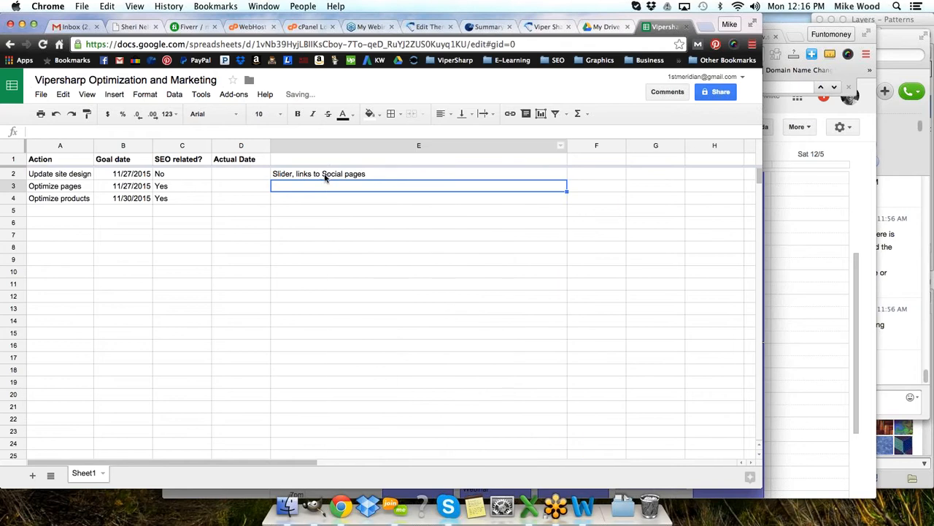
{"action": "left_click", "coordinate": [325, 175]}
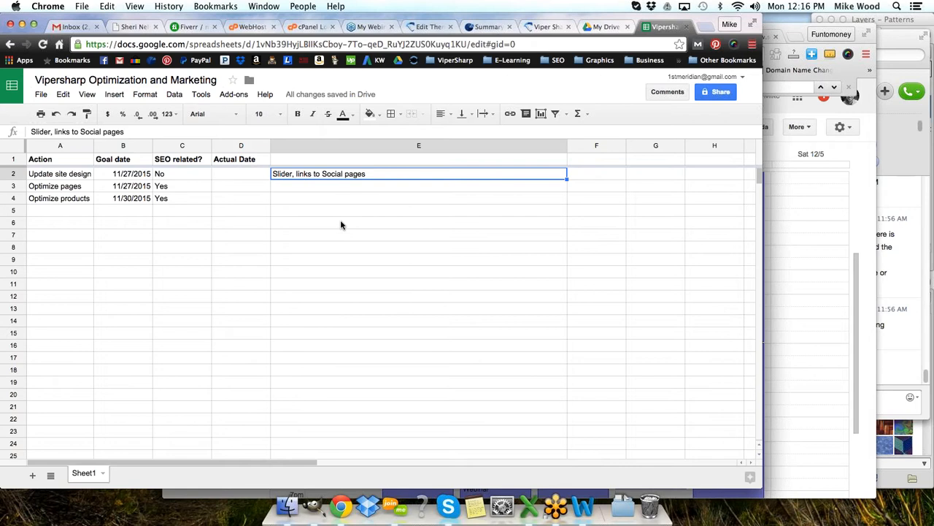
{"action": "left_click", "coordinate": [60, 211]}
{"action": "left_click", "coordinate": [368, 174]}
{"action": "double_click", "coordinate": [370, 174]}
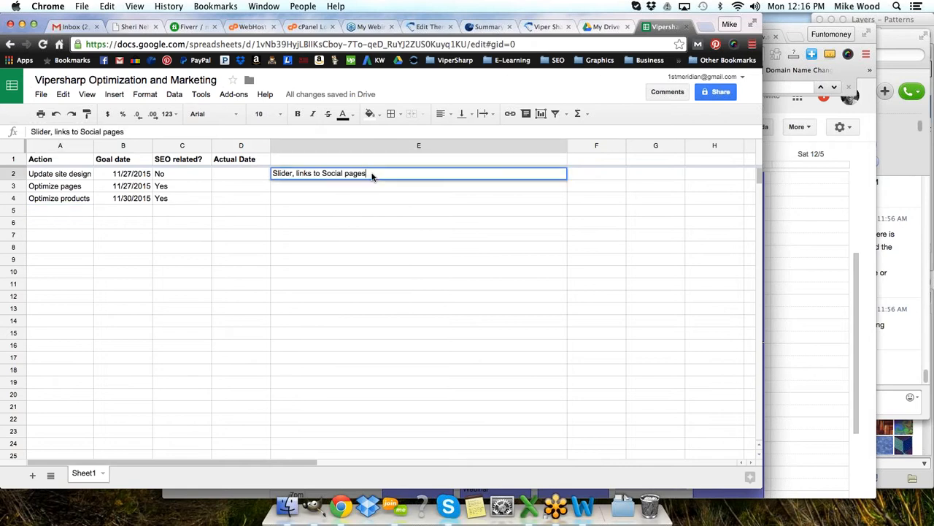
{"action": "double_click", "coordinate": [360, 173]}
{"action": "left_click", "coordinate": [361, 173]}
Step: List the actions Update FB page in A5 and Create Youtube Videos in A6, and widen column A to fit the text
{"action": "left_click", "coordinate": [72, 210]}
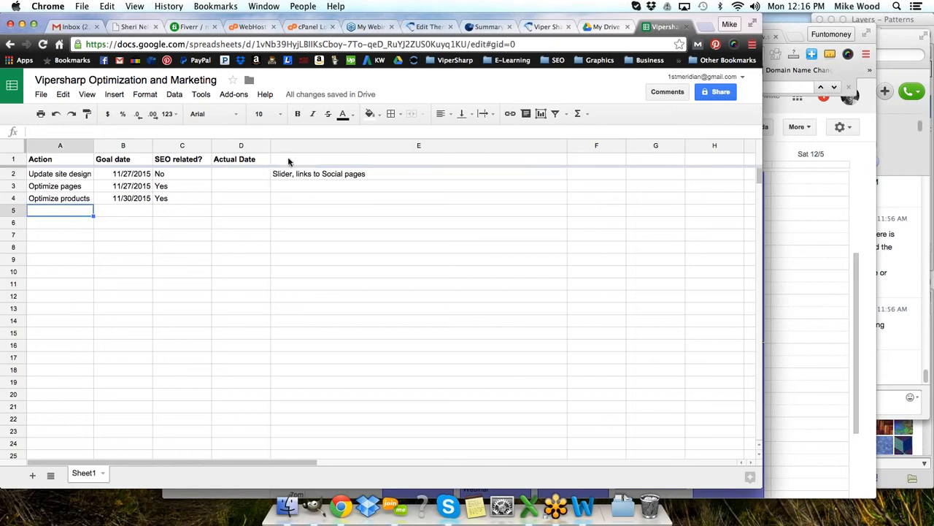
{"action": "left_click", "coordinate": [548, 27]}
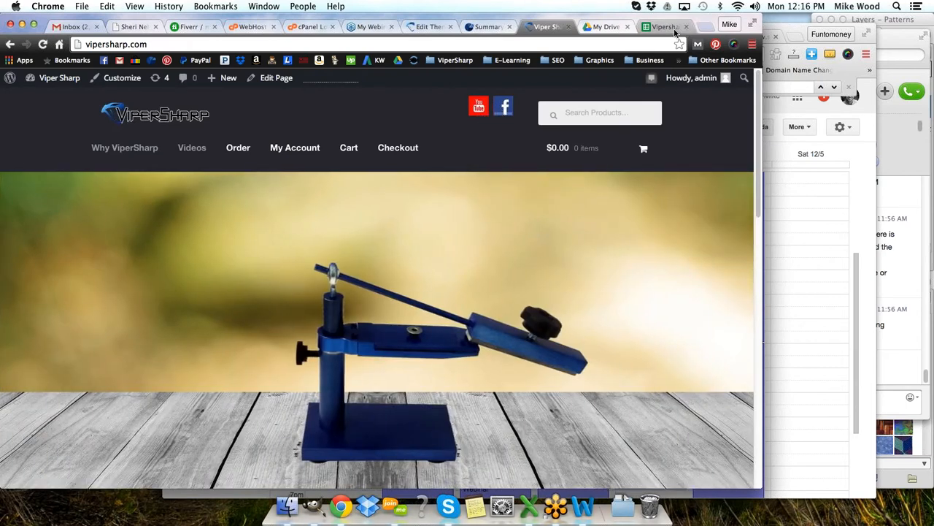
{"action": "left_click", "coordinate": [673, 29]}
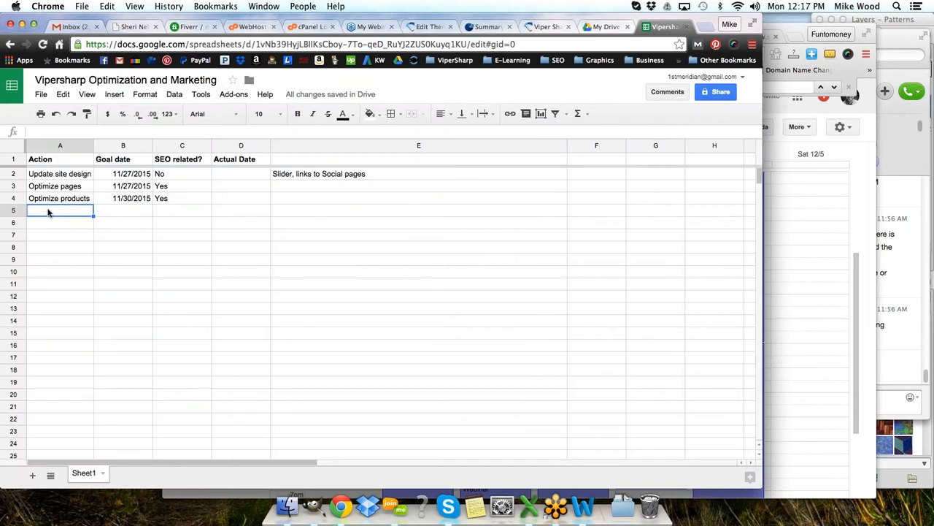
{"action": "type", "text": "Upda"}
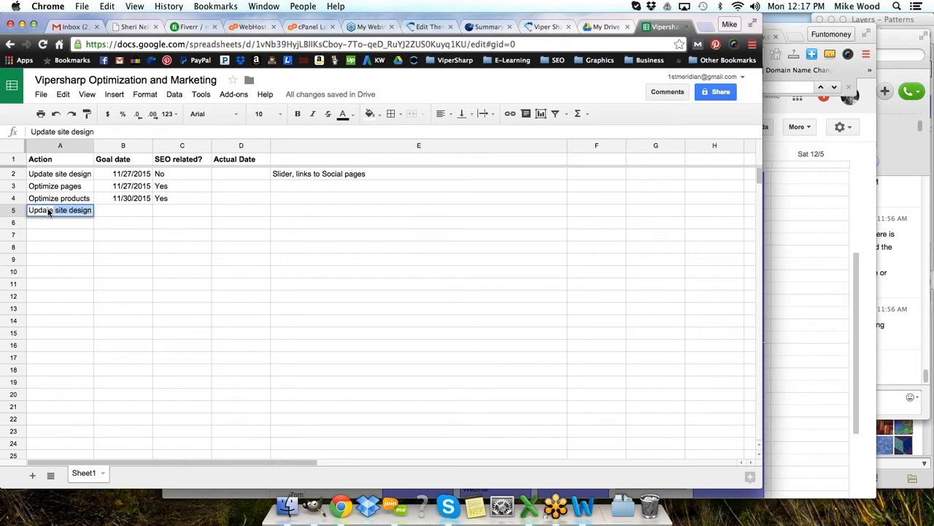
{"action": "type", "text": "te FB"}
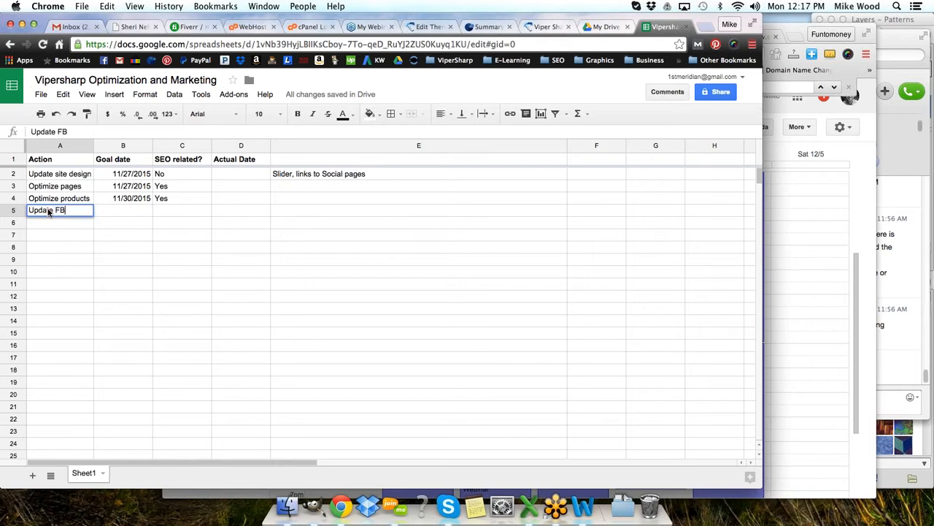
{"action": "type", "text": " page"}
{"action": "key", "text": "Return"}
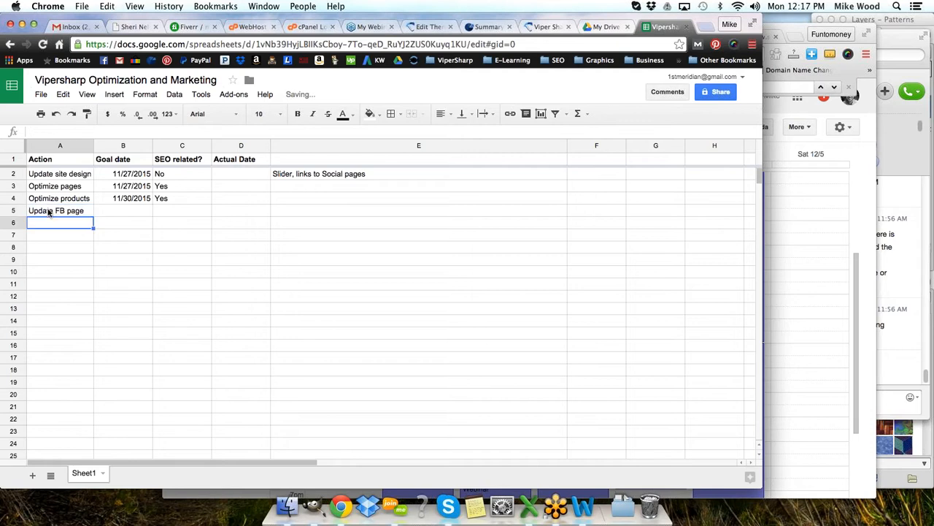
{"action": "type", "text": "Create "}
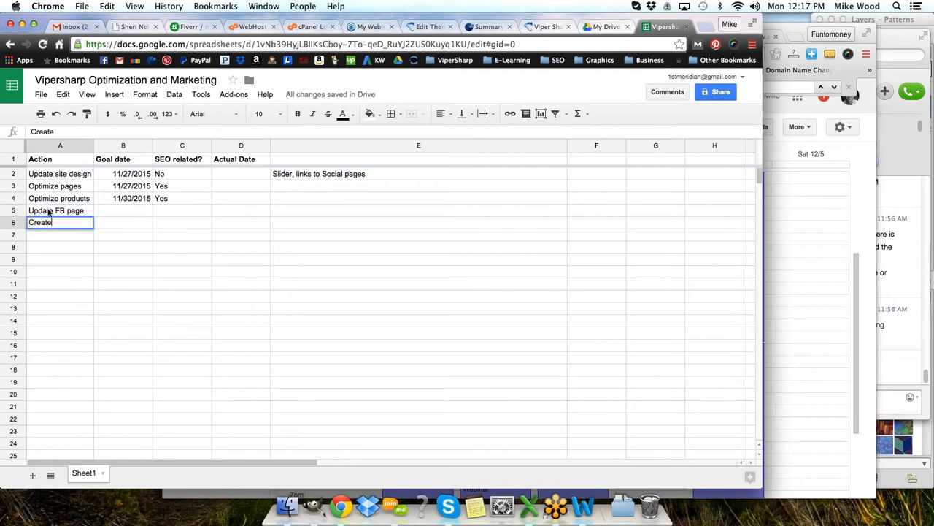
{"action": "type", "text": "Youtube Videos"}
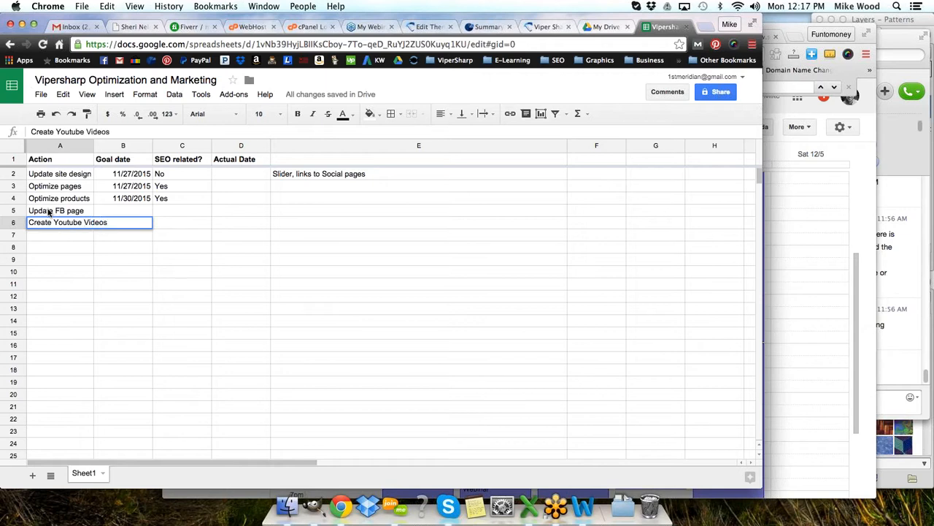
{"action": "key", "text": "Return"}
{"action": "left_click_drag", "start_coordinate": [94, 146], "coordinate": [109, 146]}
Step: Review the week of Nov 29 – Dec 5, 2015 in the work Google Calendar for available dates
{"action": "left_click", "coordinate": [143, 212]}
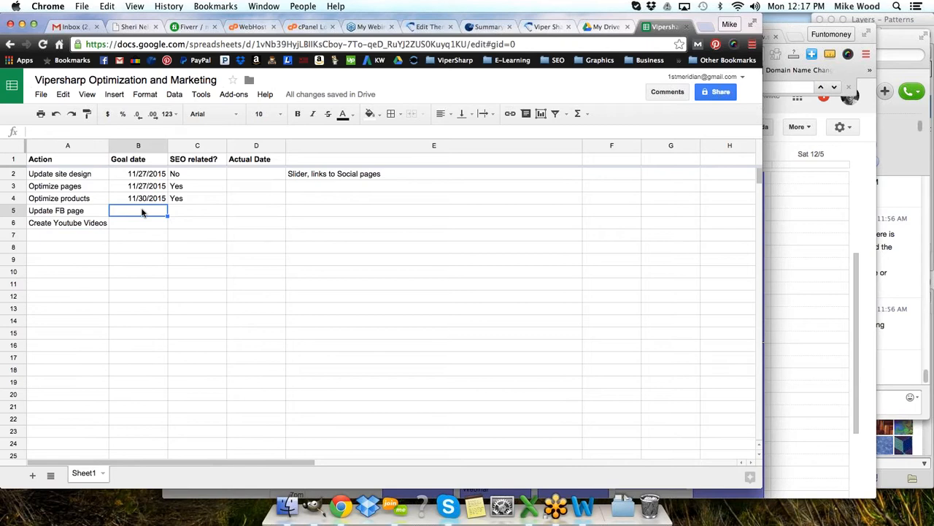
{"action": "left_click", "coordinate": [770, 146]}
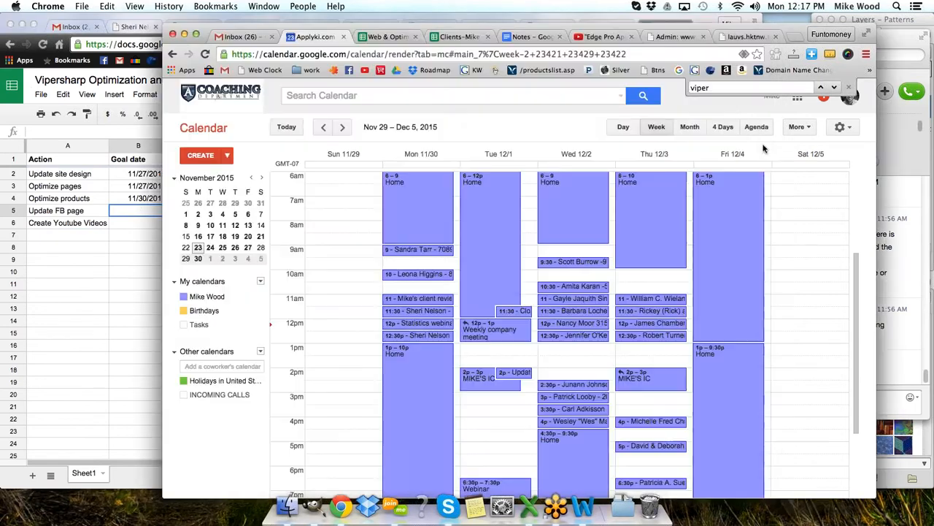
{"action": "scroll", "coordinate": [584, 256], "scroll_direction": "down", "scroll_amount": 2}
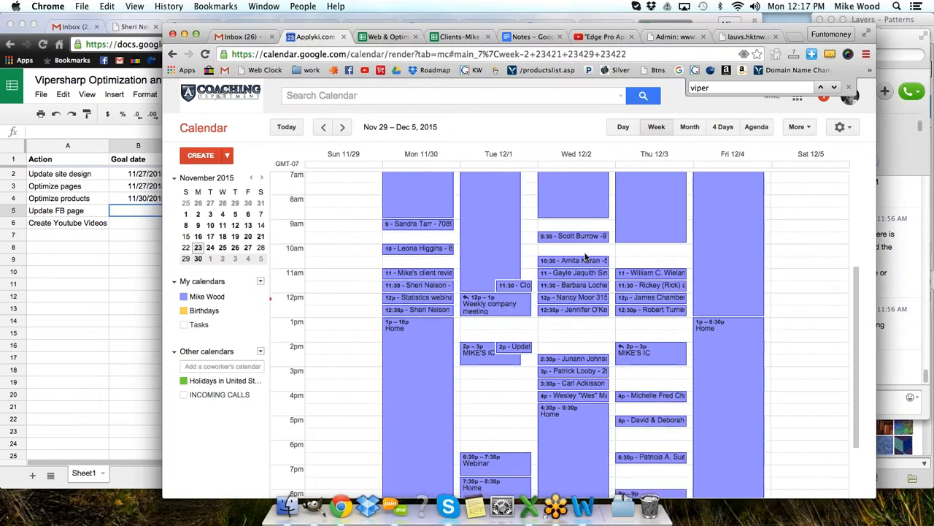
{"action": "scroll", "coordinate": [584, 255], "scroll_direction": "up", "scroll_amount": 1}
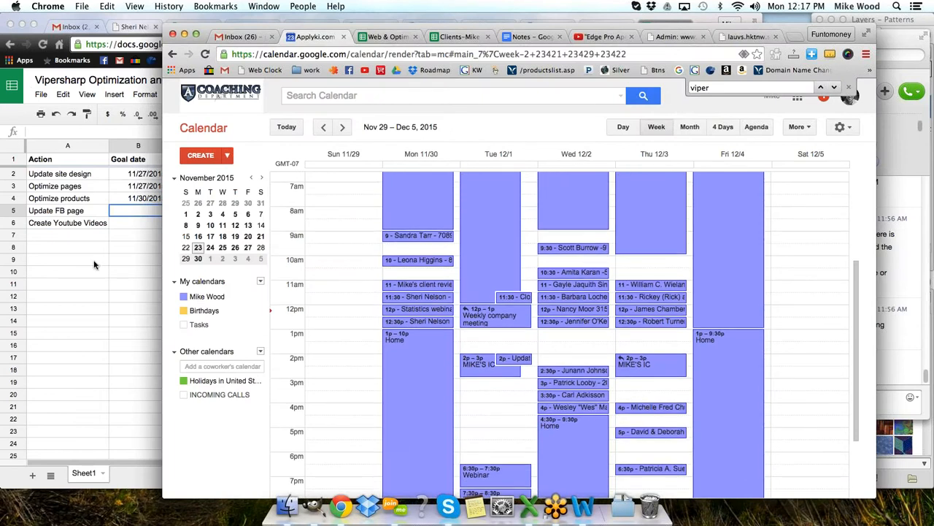
Step: Return to the spreadsheet's browser window and open the Google Calendar of the Gmail account there
{"action": "left_click", "coordinate": [98, 260]}
{"action": "left_click", "coordinate": [73, 26]}
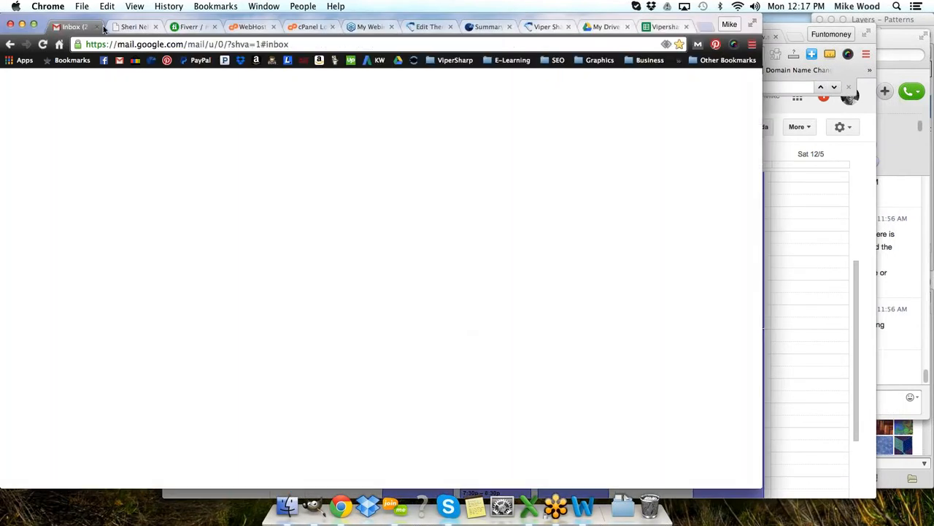
{"action": "left_click", "coordinate": [682, 86]}
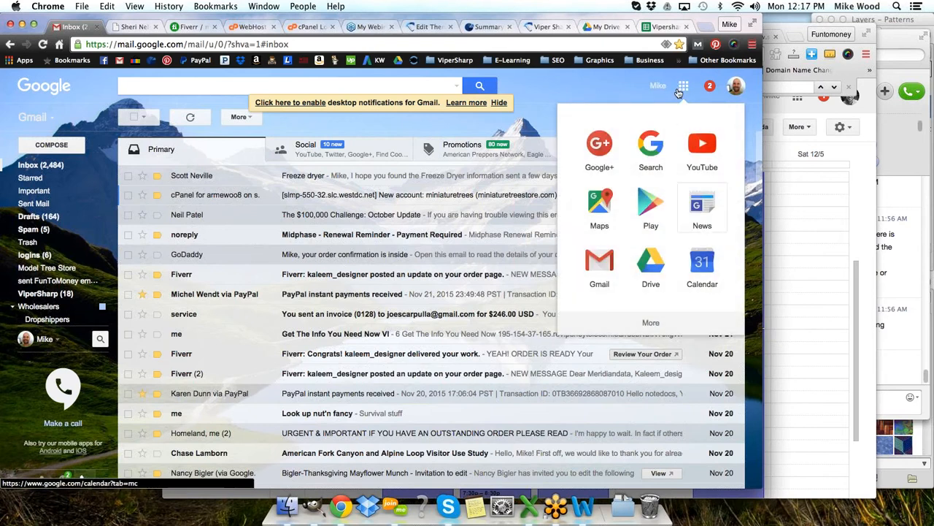
{"action": "left_click", "coordinate": [703, 264]}
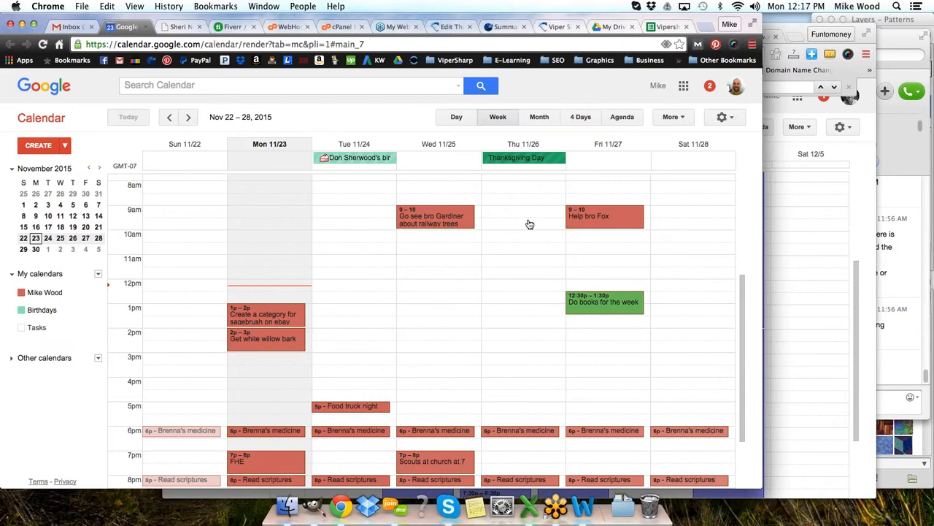
Step: Create a calendar event on Wed, November 25 at 10:00am titled "Call" plus the contact's first name
{"action": "left_click", "coordinate": [424, 239]}
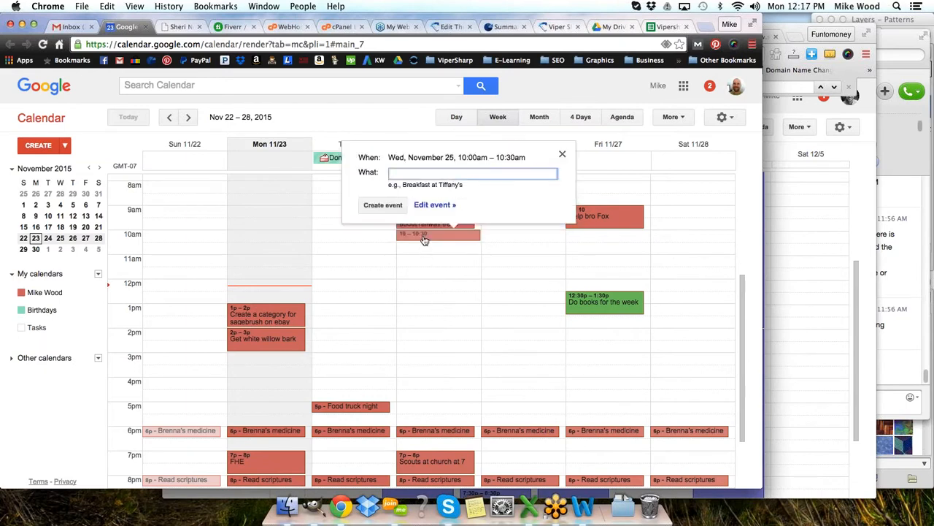
{"action": "type", "text": "Call"}
{"action": "type", "text": "Nolan"}
{"action": "key", "text": "Return"}
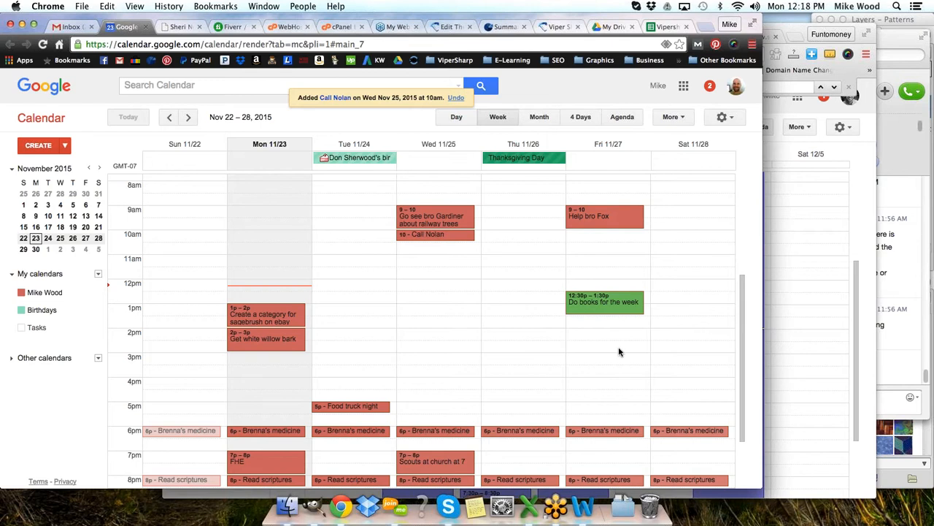
Step: Create the calendar event "Create video for Vipersharp" on Fri, November 27 at 11:00am
{"action": "left_click", "coordinate": [609, 260]}
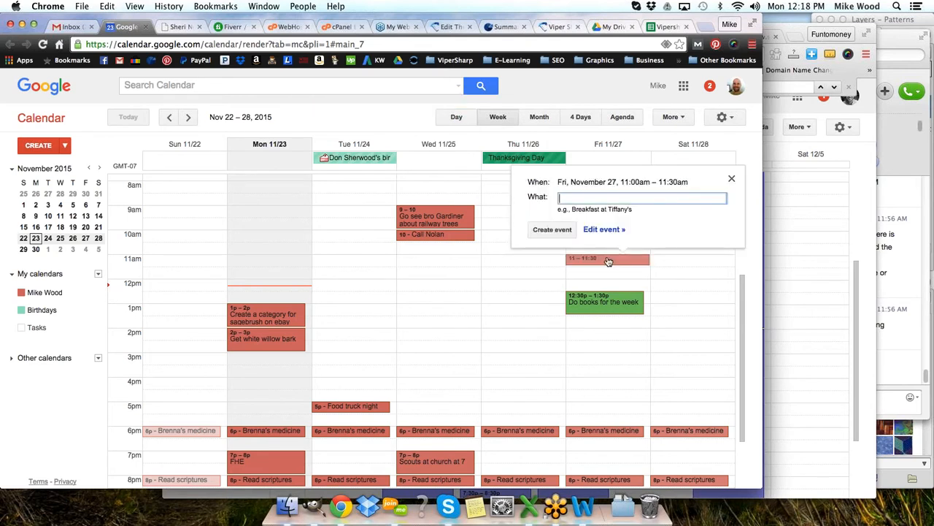
{"action": "type", "text": "Create video for Vipersharp"}
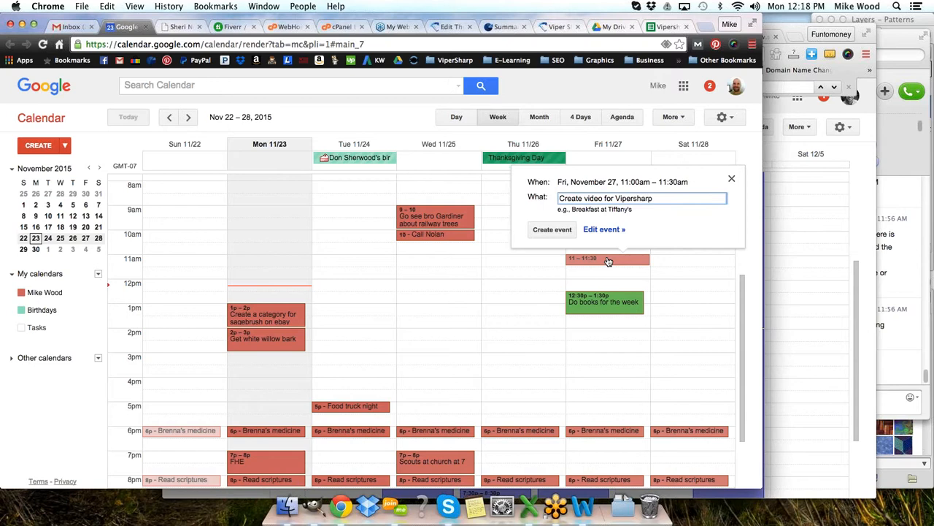
{"action": "key", "text": "Return"}
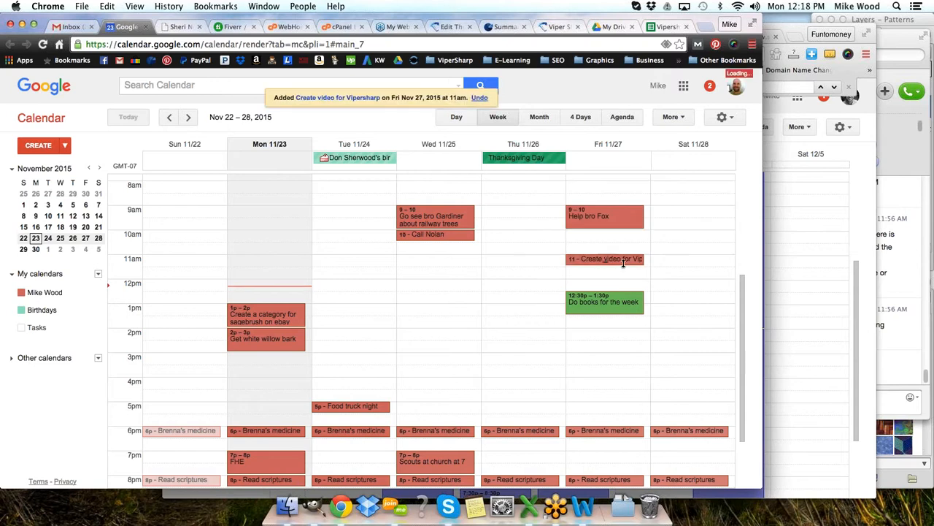
{"action": "left_click", "coordinate": [634, 276]}
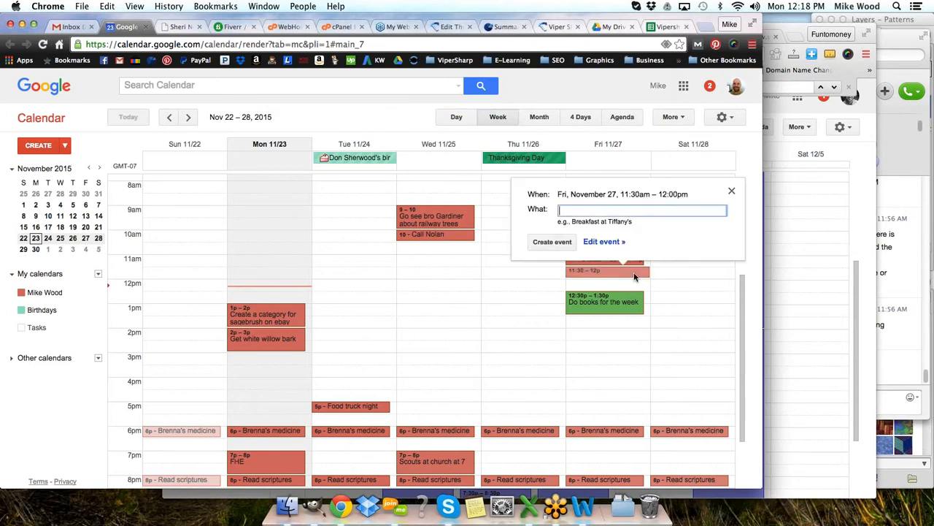
Step: Create the calendar event "Update Vipersharp FB page" on Fri, November 27 at 11:30am
{"action": "type", "text": "Update Vipershapr"}
{"action": "key", "text": "BackSpace"}
{"action": "key", "text": "BackSpace"}
{"action": "type", "text": "rp FB page"}
{"action": "key", "text": "Return"}
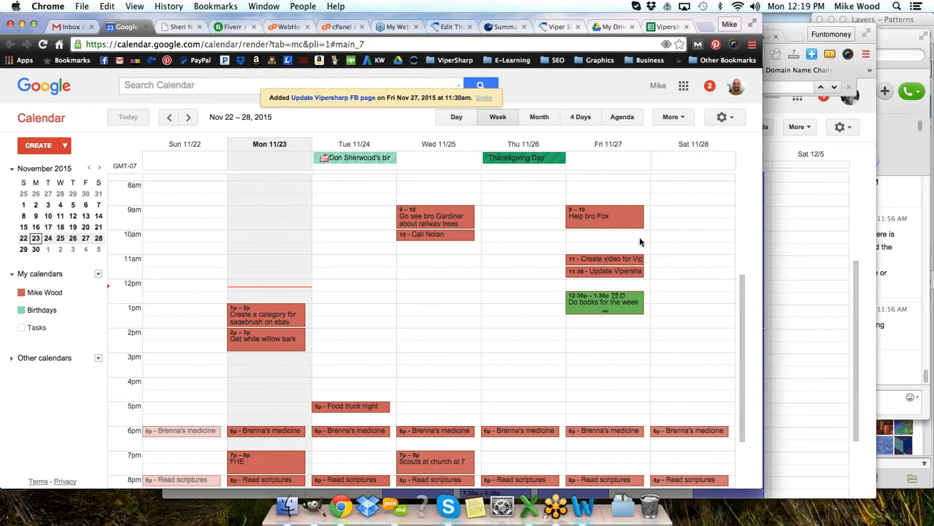
Step: Return to the Vipersharp spreadsheet and enter the goal date 11/27 for Update FB page and Create Youtube Videos
{"action": "left_click", "coordinate": [666, 27]}
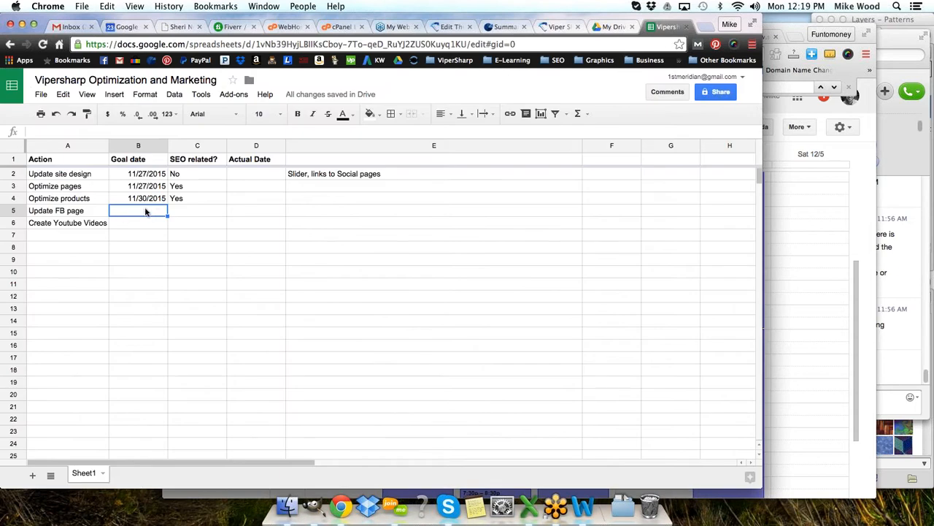
{"action": "type", "text": "11/27"}
{"action": "key", "text": "Return"}
{"action": "type", "text": "11/27"}
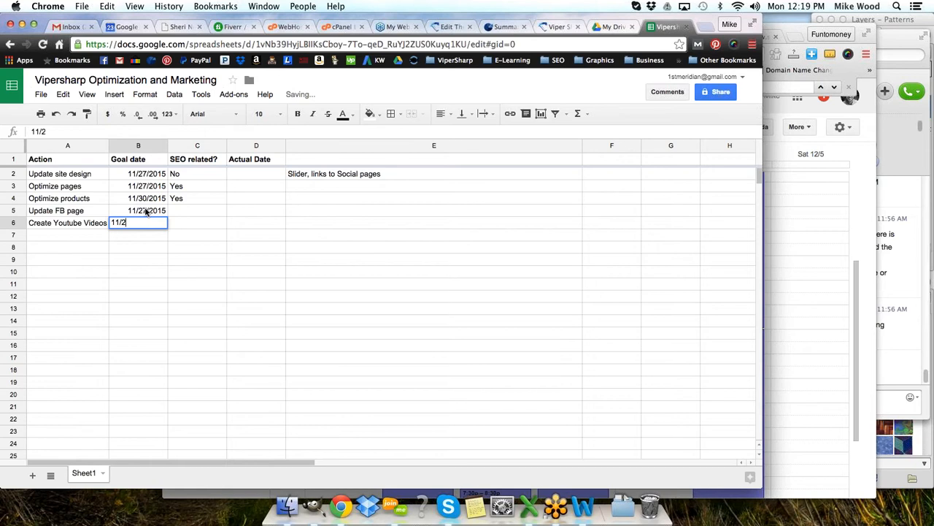
{"action": "key", "text": "Return"}
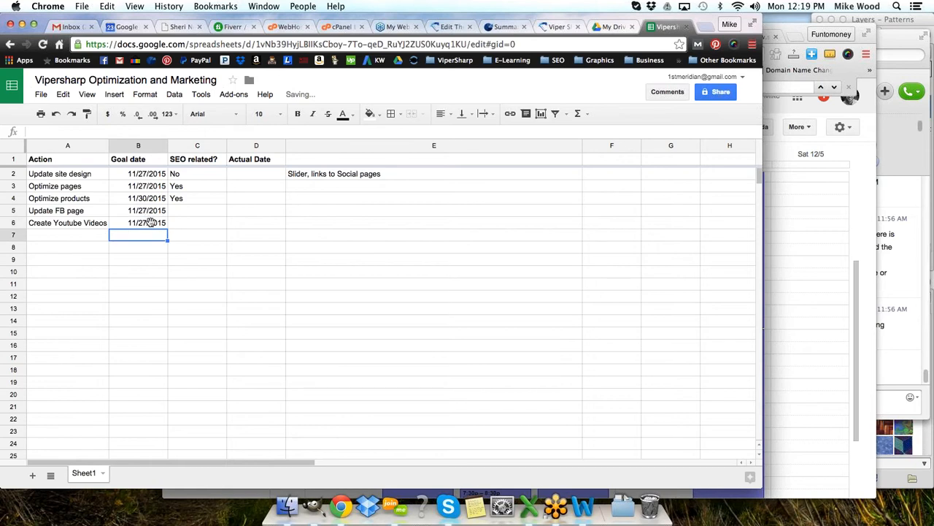
Step: Fill "Yes" from the Optimize products row down the SEO related? column through Create Youtube Videos
{"action": "left_click", "coordinate": [186, 203]}
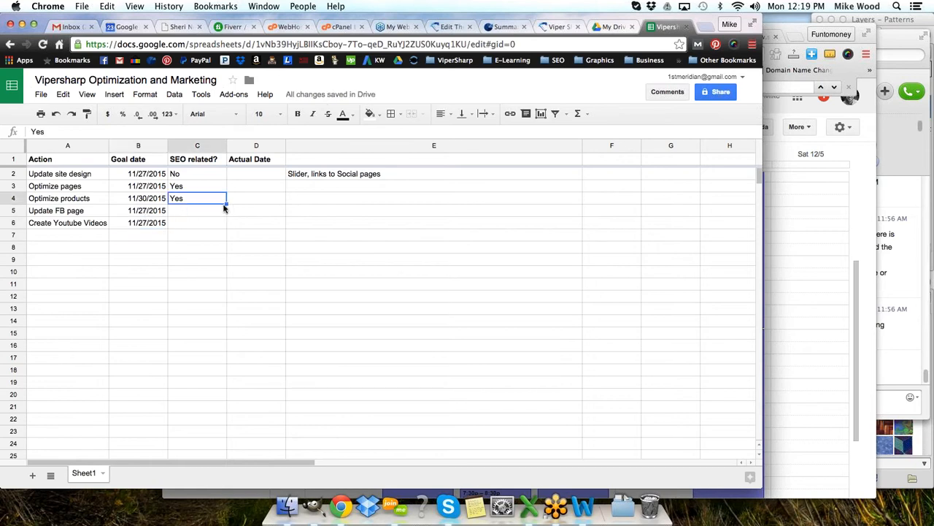
{"action": "left_click_drag", "start_coordinate": [226, 203], "coordinate": [216, 228]}
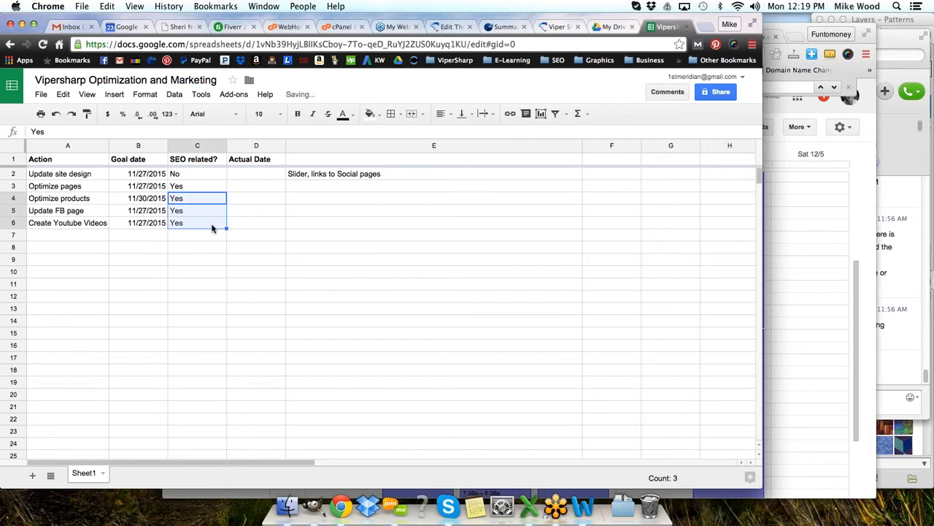
{"action": "left_click", "coordinate": [131, 235]}
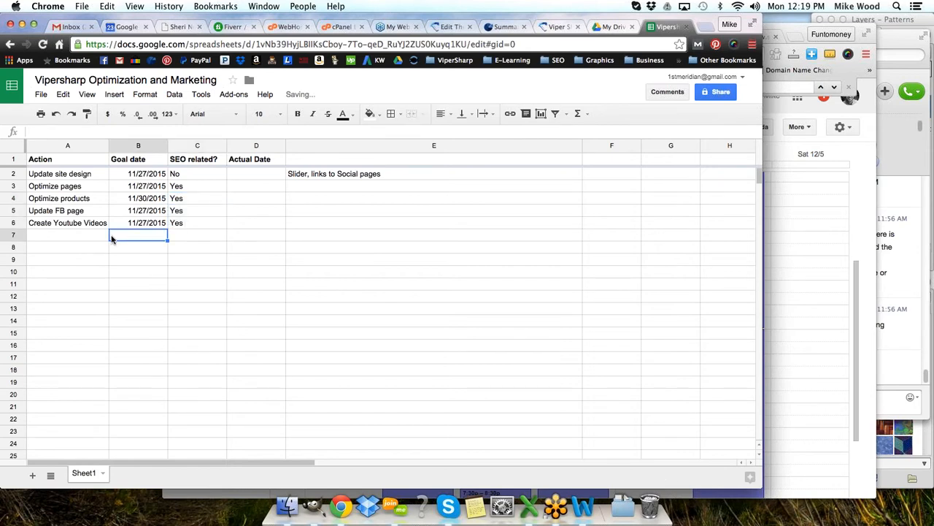
{"action": "left_click", "coordinate": [76, 187]}
{"action": "left_click_drag", "start_coordinate": [84, 189], "coordinate": [171, 225]}
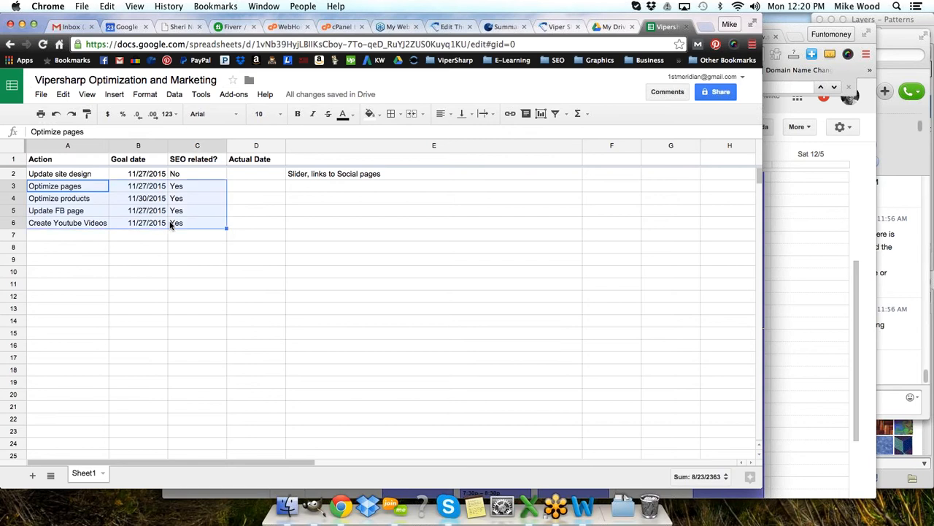
{"action": "left_click", "coordinate": [90, 187]}
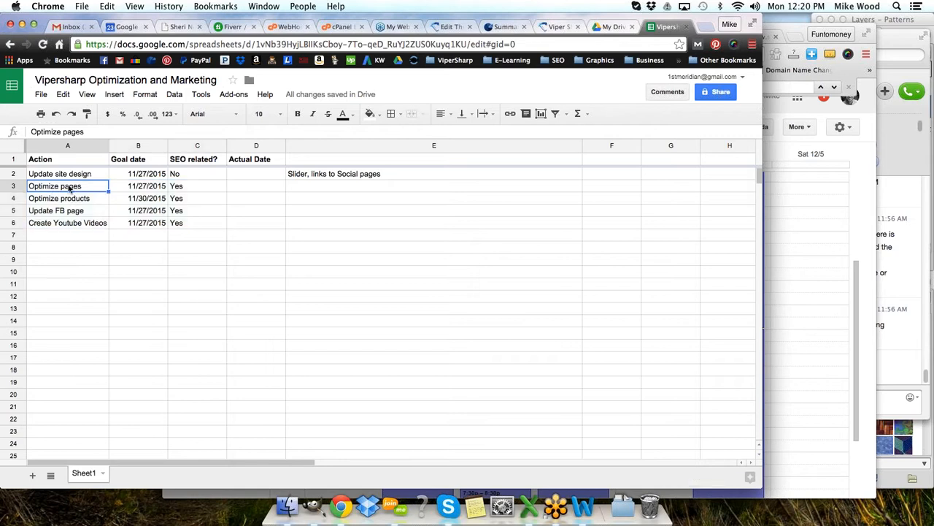
{"action": "left_click", "coordinate": [78, 200]}
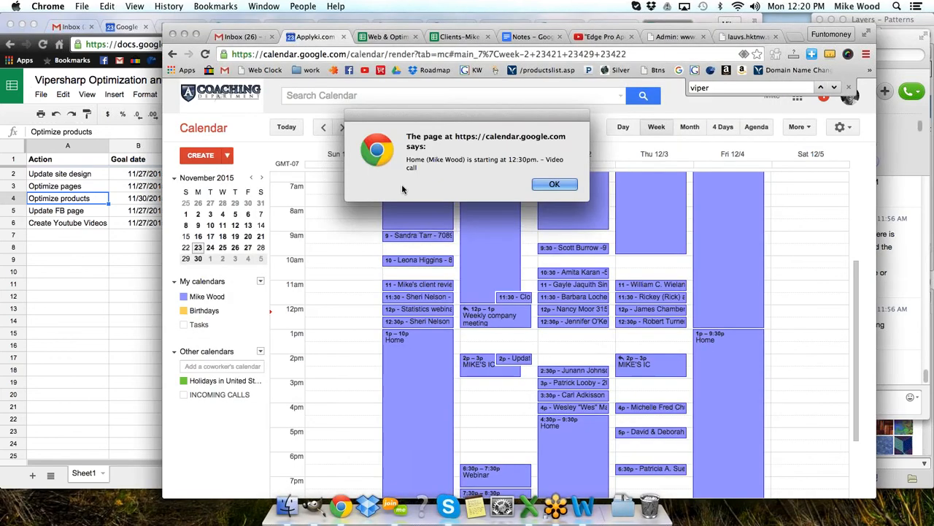
Step: Dismiss the work calendar's event reminder and return to the spreadsheet window
{"action": "left_click", "coordinate": [555, 185]}
{"action": "left_click", "coordinate": [129, 280]}
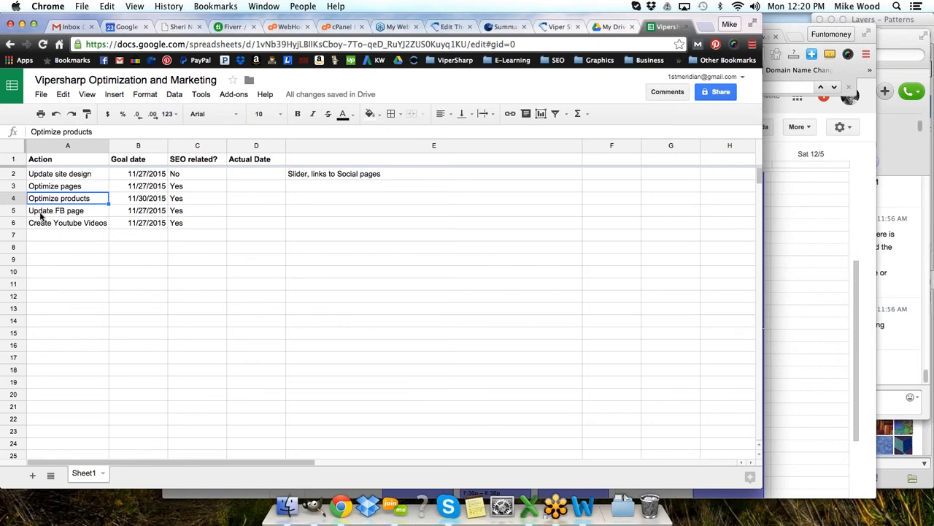
Step: Add the action "Review keywords" in row 7 with goal date 11/27/2015 and SEO related set to Yes
{"action": "left_click", "coordinate": [66, 236]}
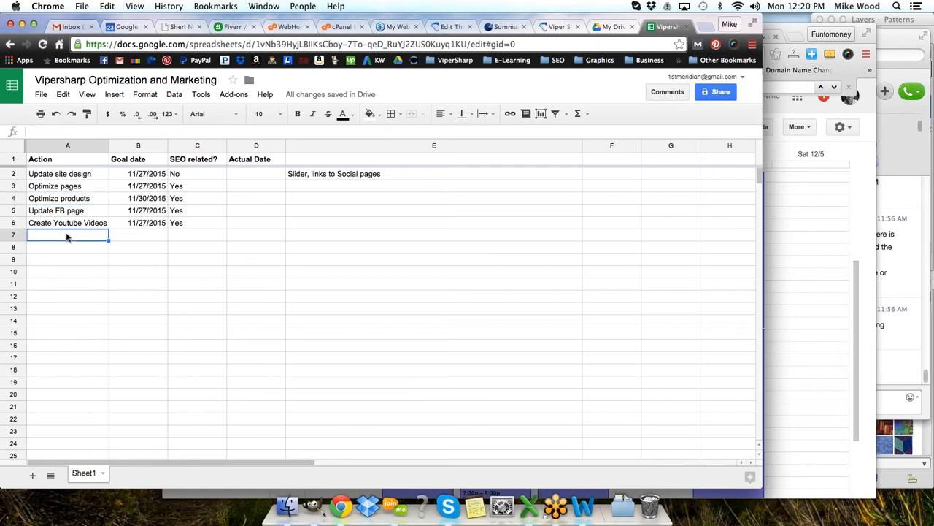
{"action": "type", "text": "Review keywords"}
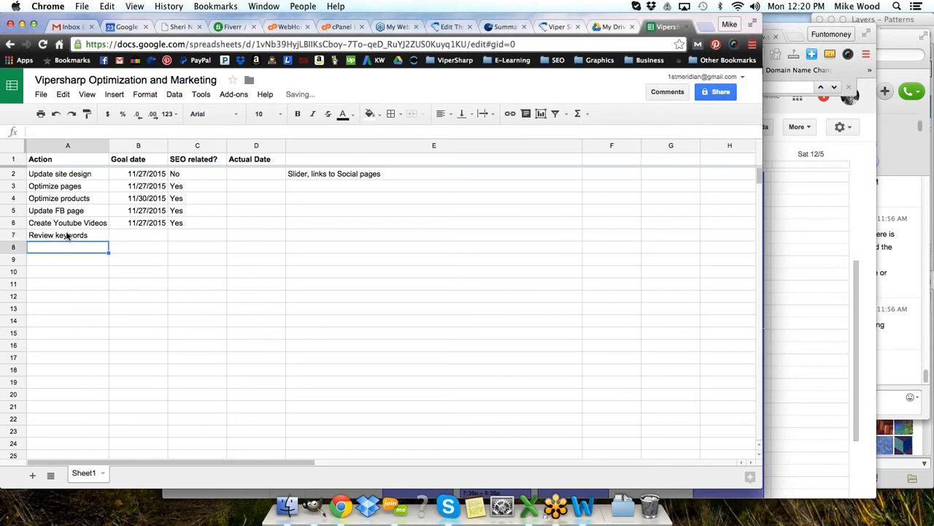
{"action": "left_click", "coordinate": [127, 235]}
{"action": "type", "text": "11/27/2015"}
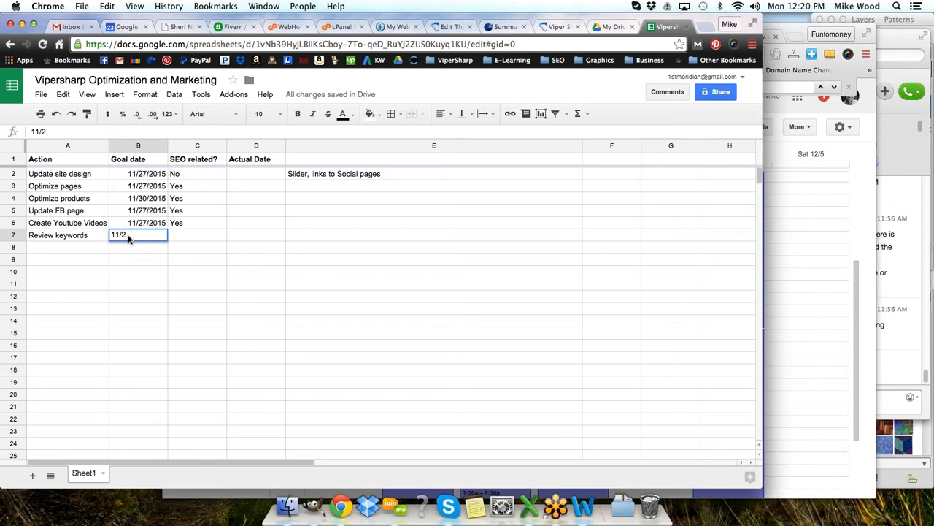
{"action": "key", "text": "Return"}
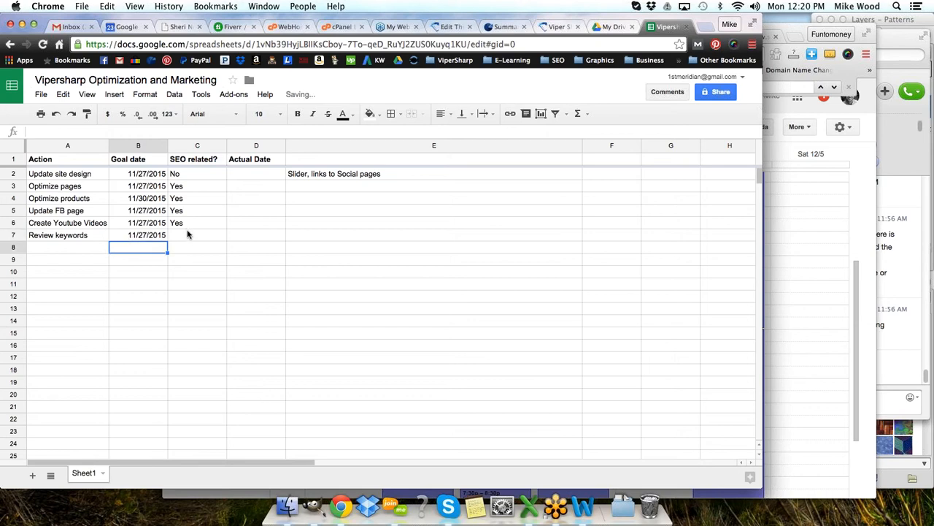
{"action": "left_click", "coordinate": [186, 235]}
{"action": "type", "text": "Yes"}
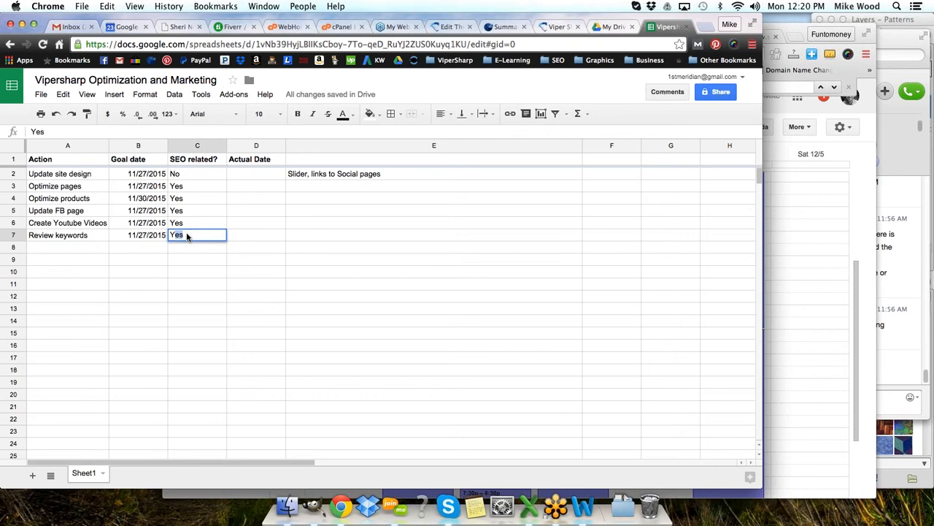
{"action": "key", "text": "Return"}
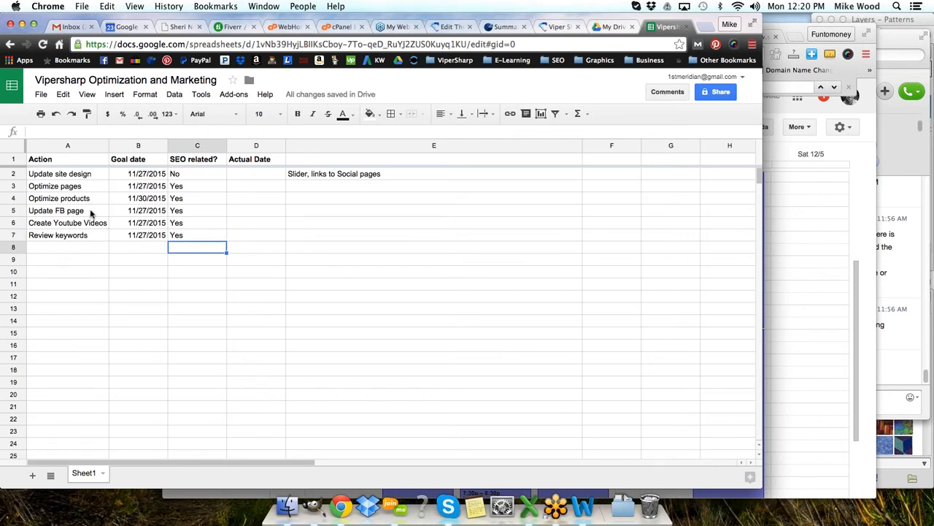
{"action": "left_click", "coordinate": [92, 213]}
{"action": "left_click_drag", "start_coordinate": [91, 213], "coordinate": [176, 226]}
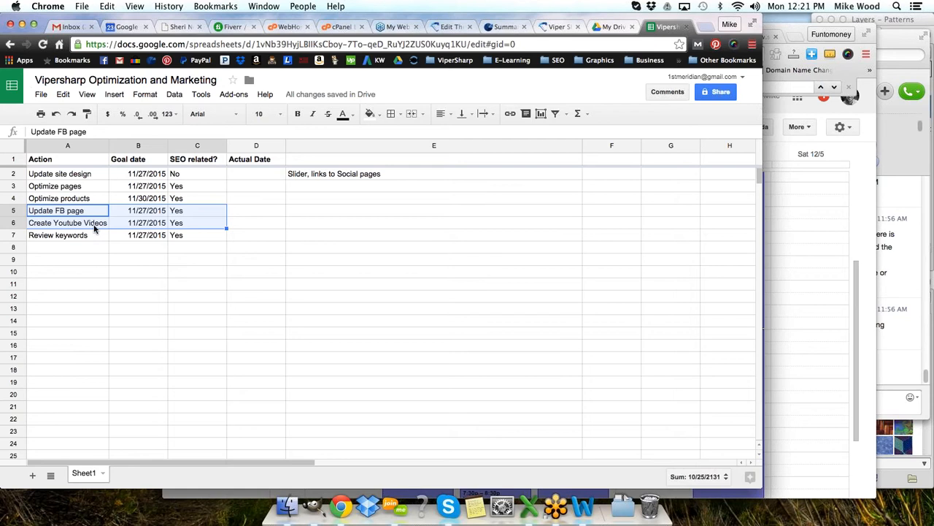
{"action": "left_click", "coordinate": [127, 225]}
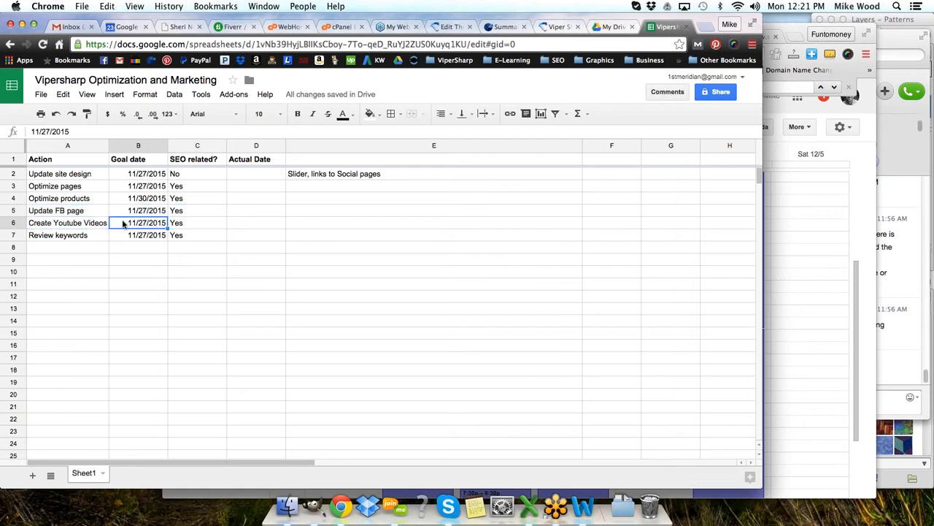
Step: Add the action "Post on FB knife and prepper groups" in cell A8
{"action": "left_click", "coordinate": [79, 249]}
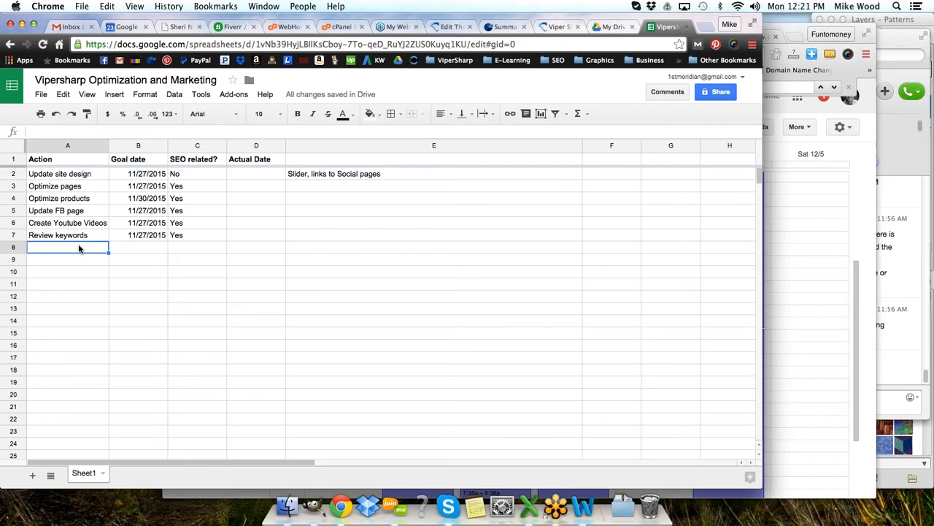
{"action": "type", "text": "Post on FB"}
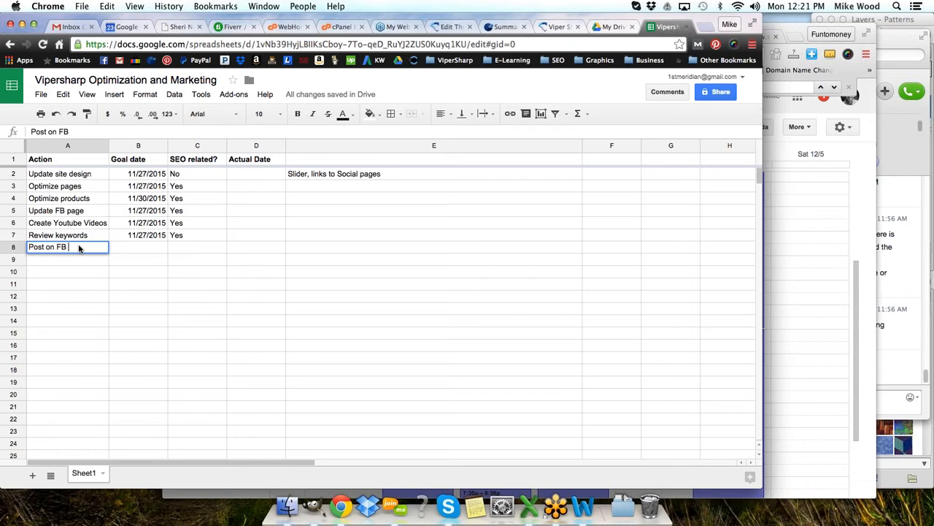
{"action": "type", "text": " knife and prepper groups"}
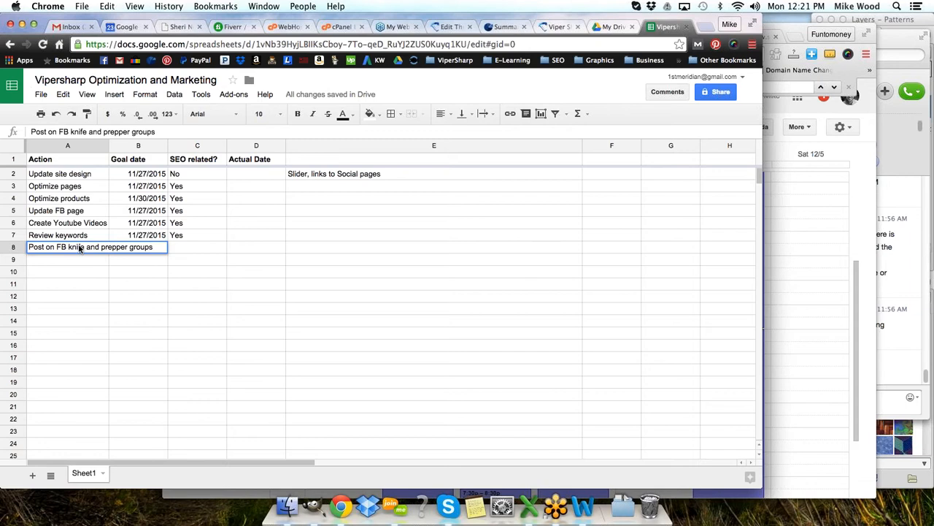
{"action": "key", "text": "Return"}
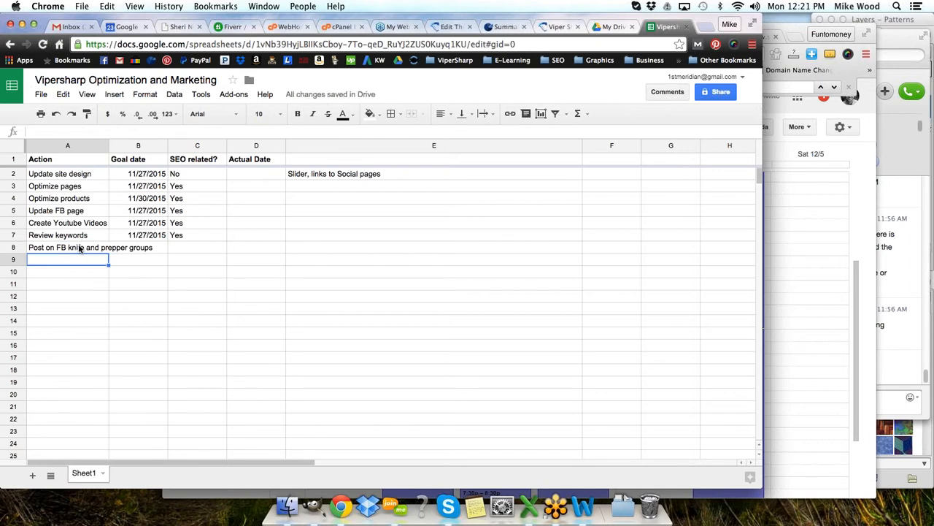
Step: Enter "Discuss with", the first contact's name and "for release" in A9, and widen the Action column to fit its entries
{"action": "type", "text": "Discuss wt"}
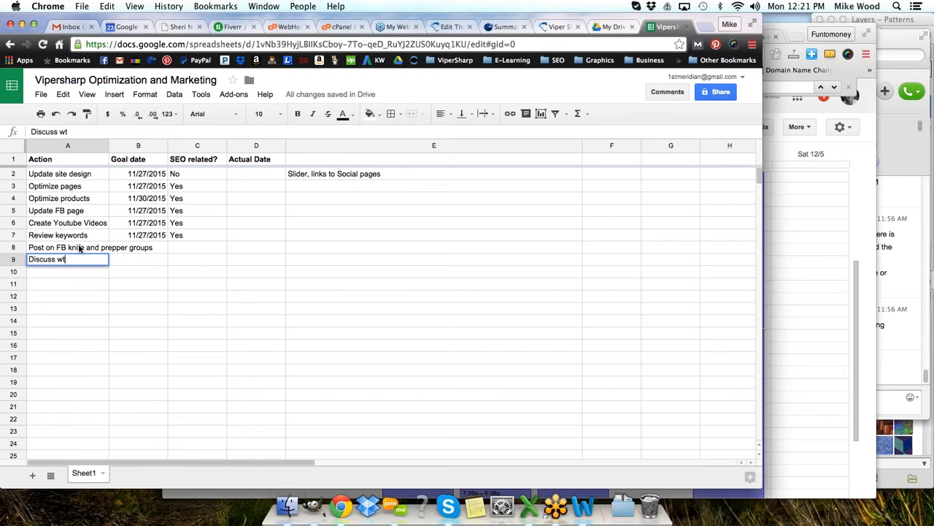
{"action": "key", "text": "BackSpace"}
{"action": "type", "text": "ith Makhail for release"}
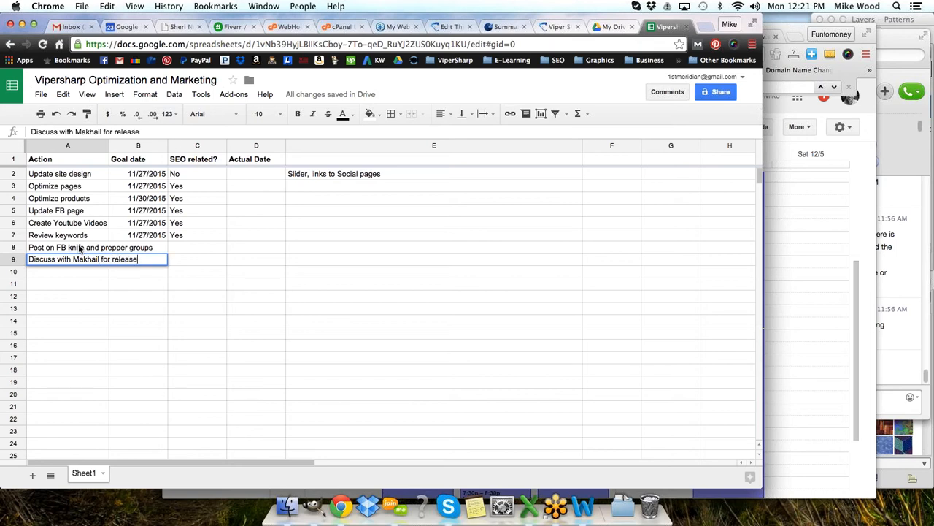
{"action": "key", "text": "Return"}
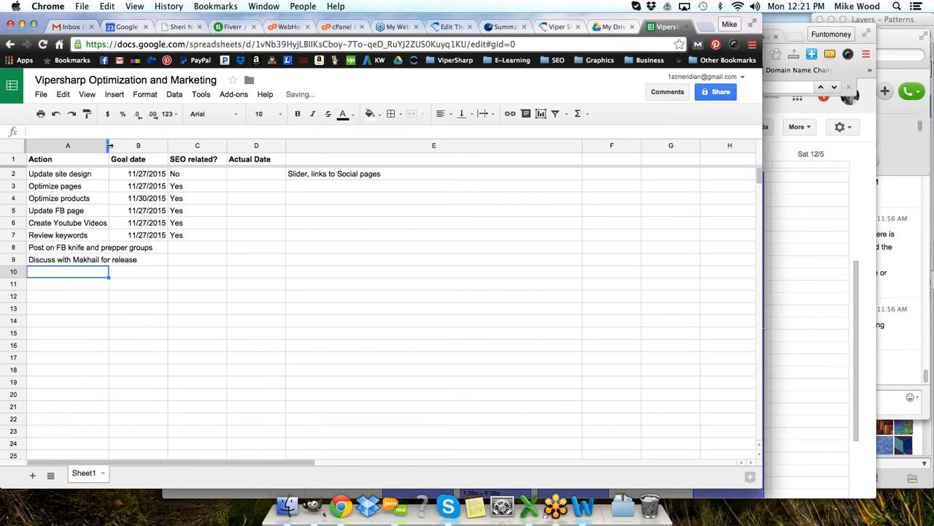
{"action": "left_click_drag", "start_coordinate": [110, 145], "coordinate": [154, 145]}
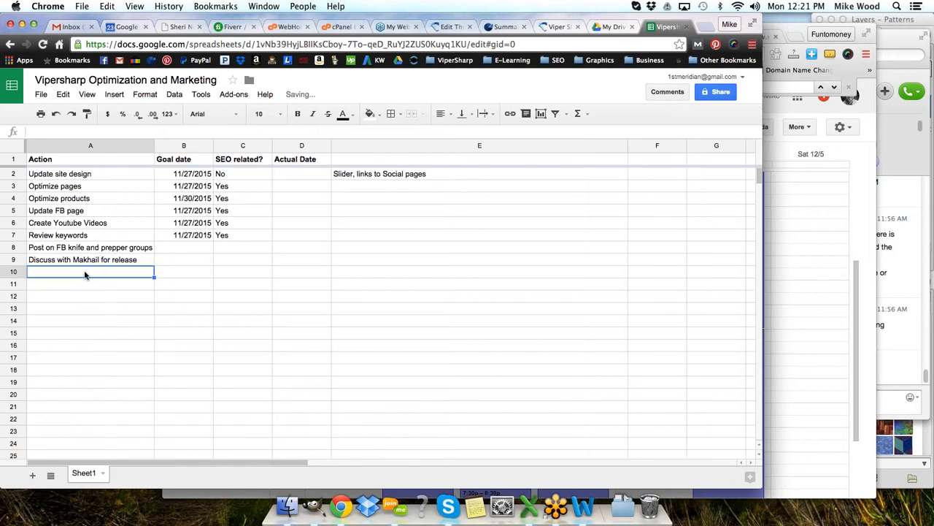
Step: Enter "Discuss with", the second contact's name and "for release" as the action in A10
{"action": "type", "text": "Discuss "}
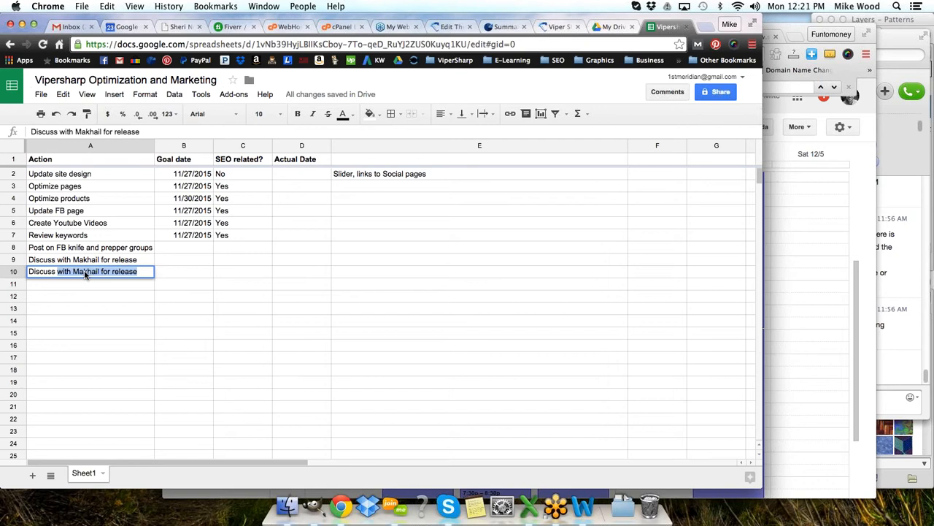
{"action": "type", "text": "with Jason"}
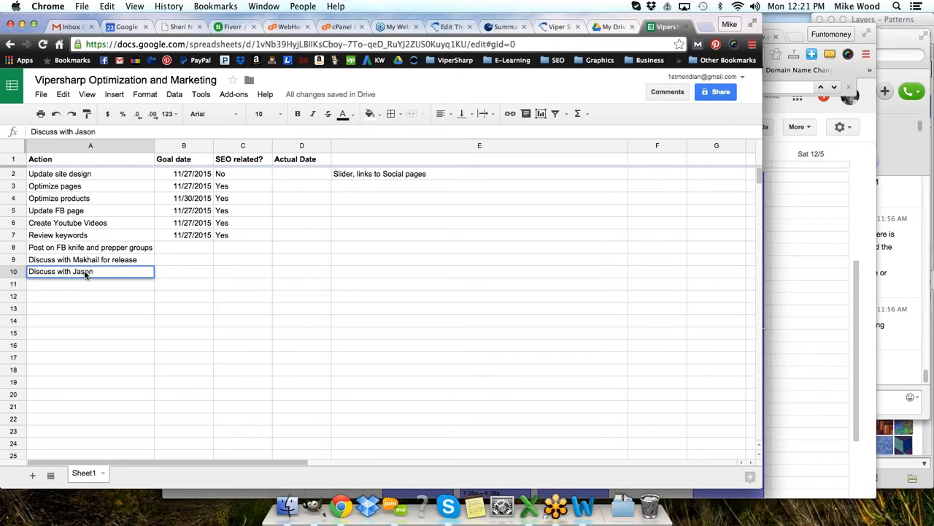
{"action": "type", "text": " for release"}
{"action": "key", "text": "Return"}
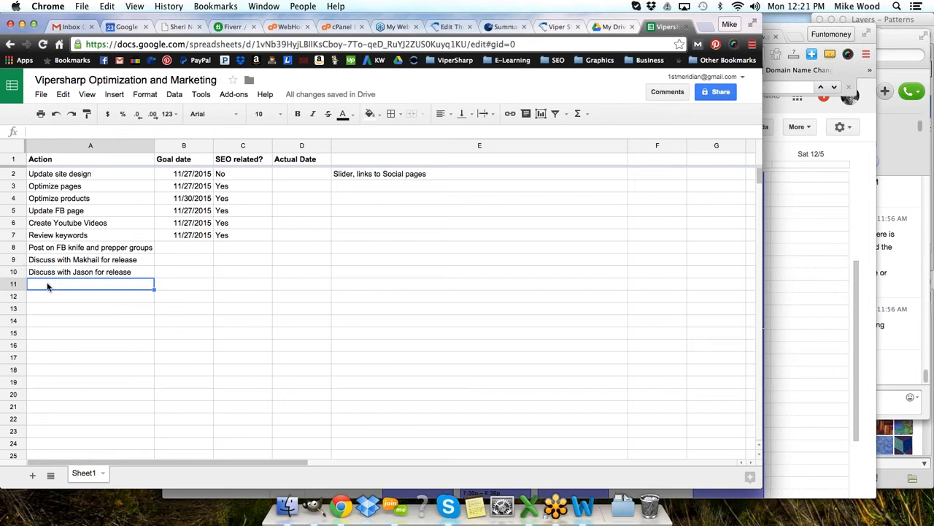
Step: Enter "Discuss with", the third contact's name and "for release" as the action in A11
{"action": "type", "text": "Discuss w"}
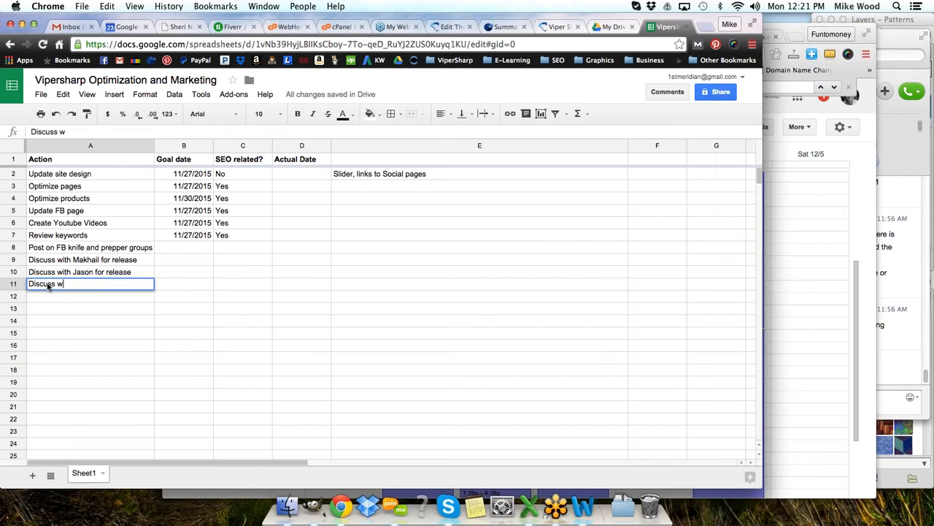
{"action": "type", "text": "ith Ja"}
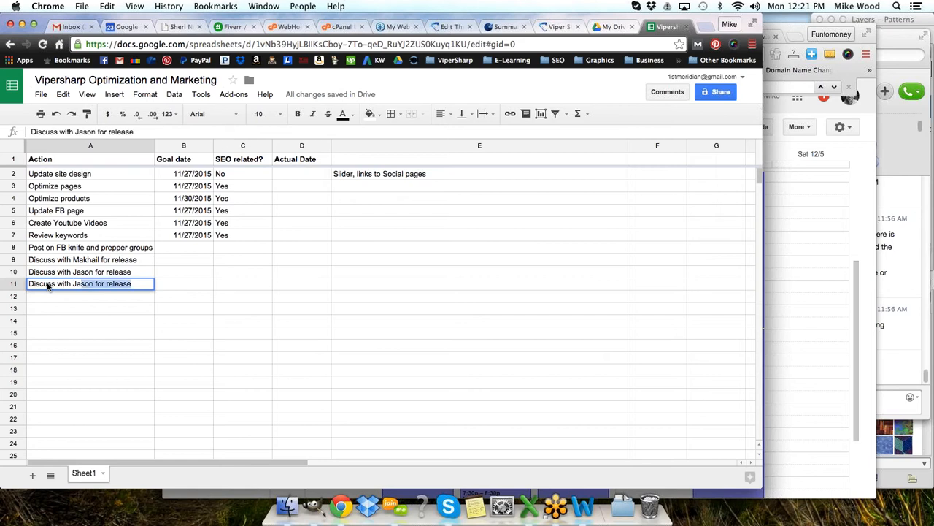
{"action": "type", "text": "c for rel"}
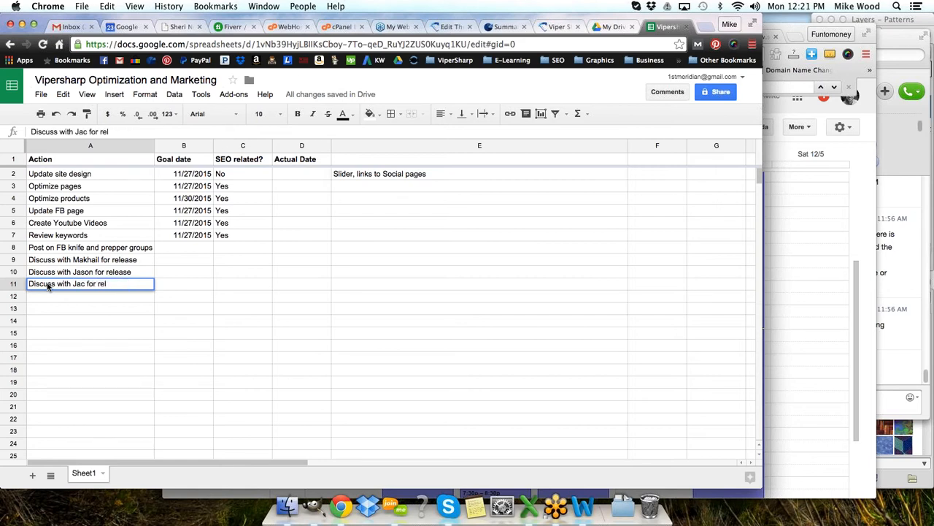
{"action": "type", "text": "ease"}
{"action": "key", "text": "Return"}
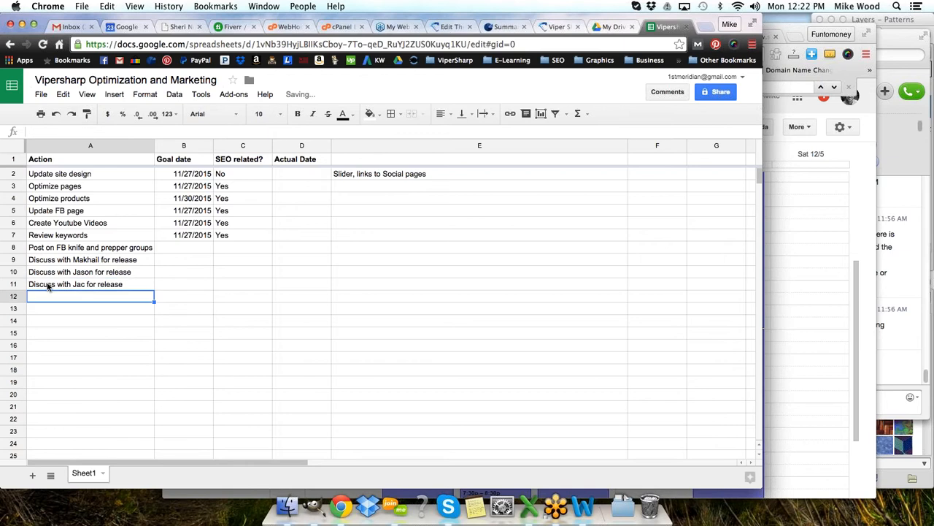
Step: Add the action "Research Kickstarter" in A12 with the goal date 11/30
{"action": "type", "text": "Resea"}
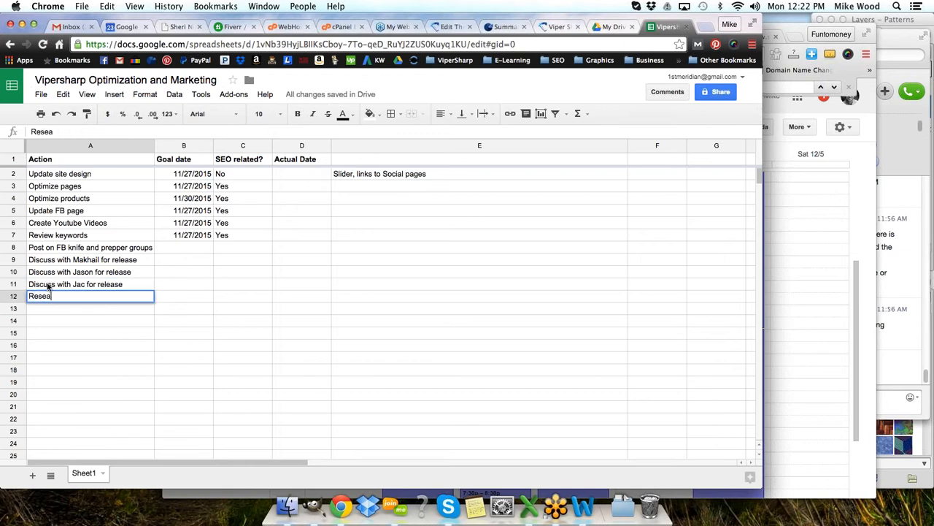
{"action": "type", "text": "rch Kickstarter"}
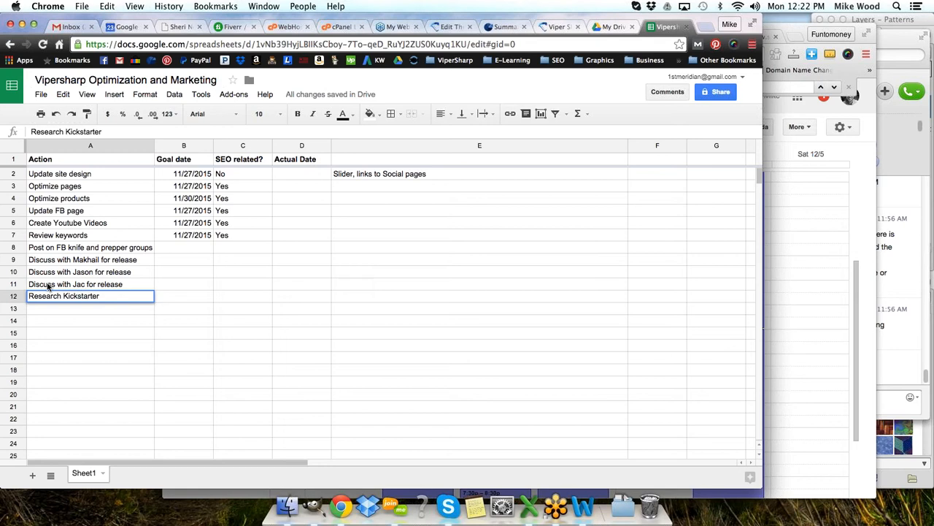
{"action": "key", "text": "Return"}
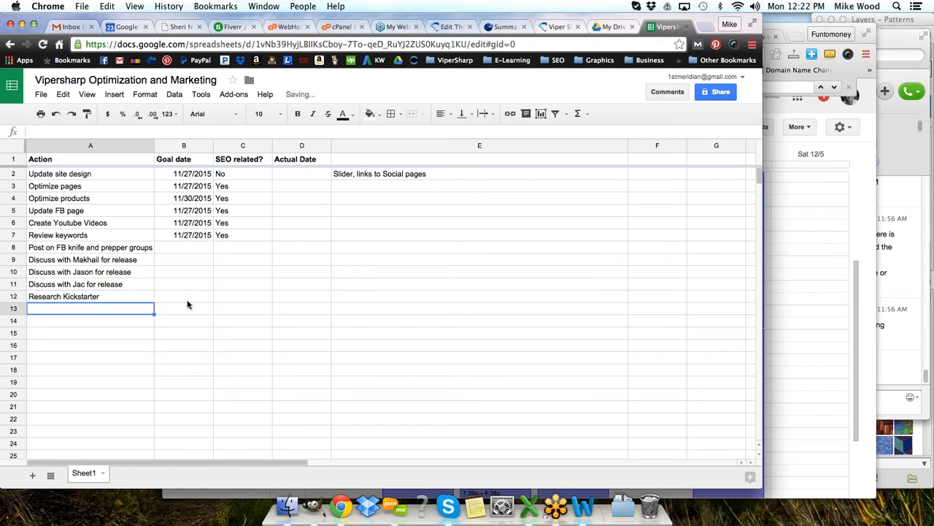
{"action": "left_click", "coordinate": [183, 299]}
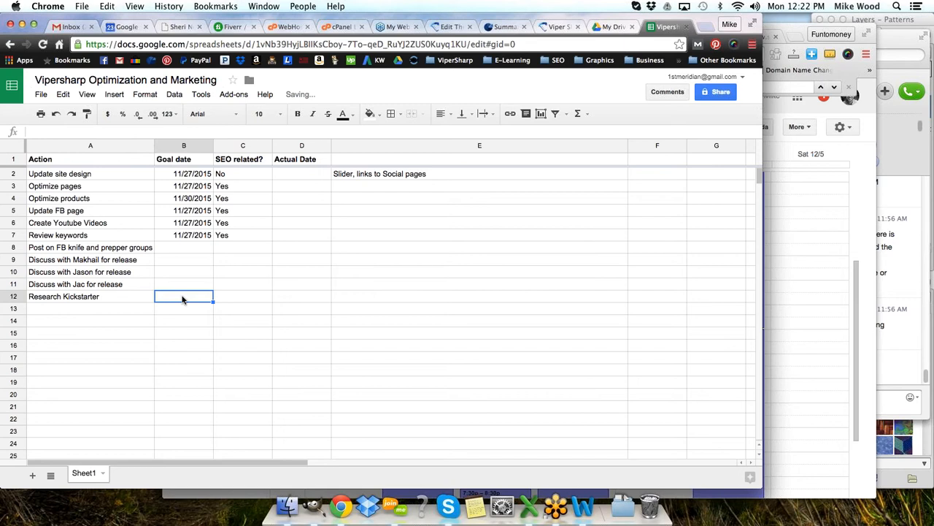
{"action": "type", "text": "11/30"}
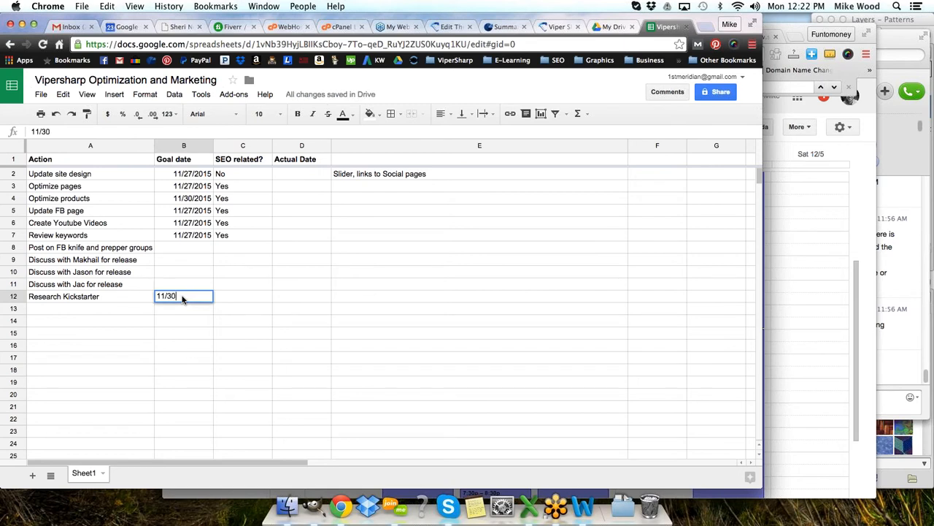
{"action": "key", "text": "Return"}
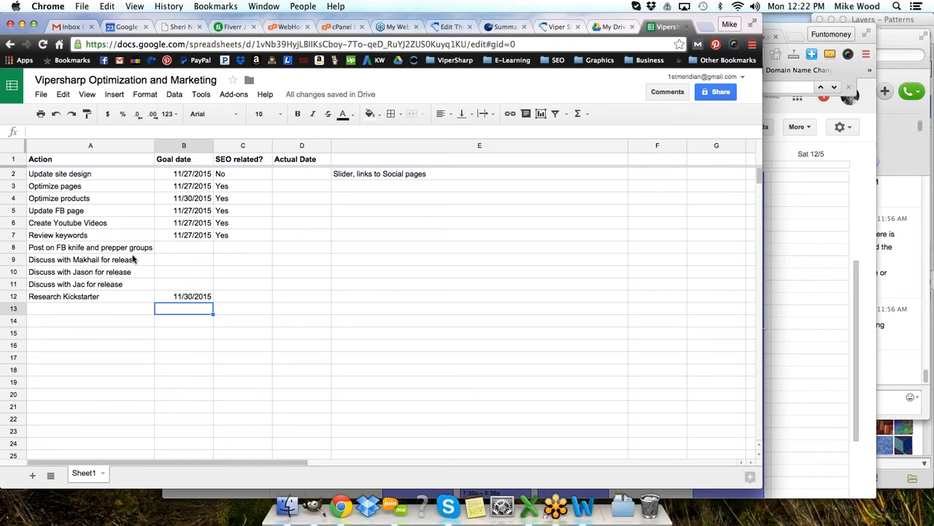
Step: Enter the goal date 11/28 for the three "Discuss with" actions in B9 to B11
{"action": "left_click_drag", "start_coordinate": [133, 259], "coordinate": [186, 284]}
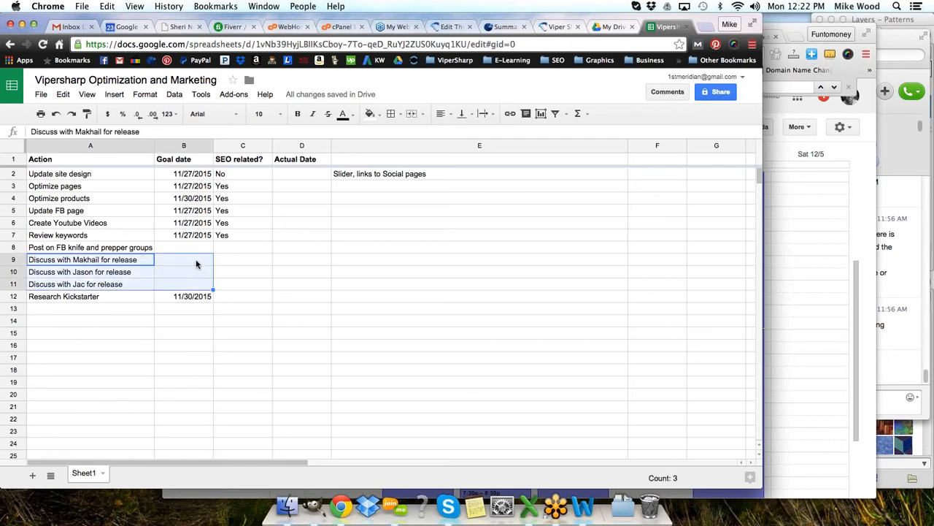
{"action": "left_click", "coordinate": [195, 261]}
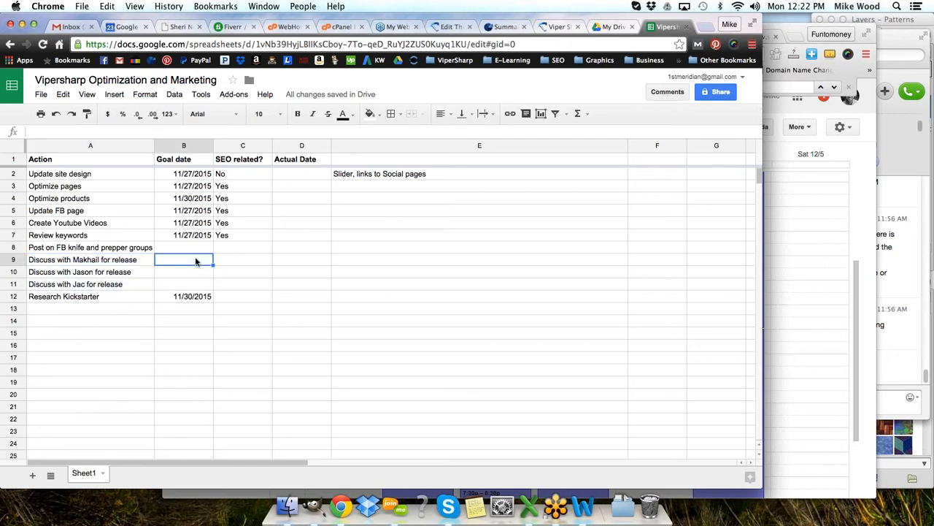
{"action": "type", "text": "11/28"}
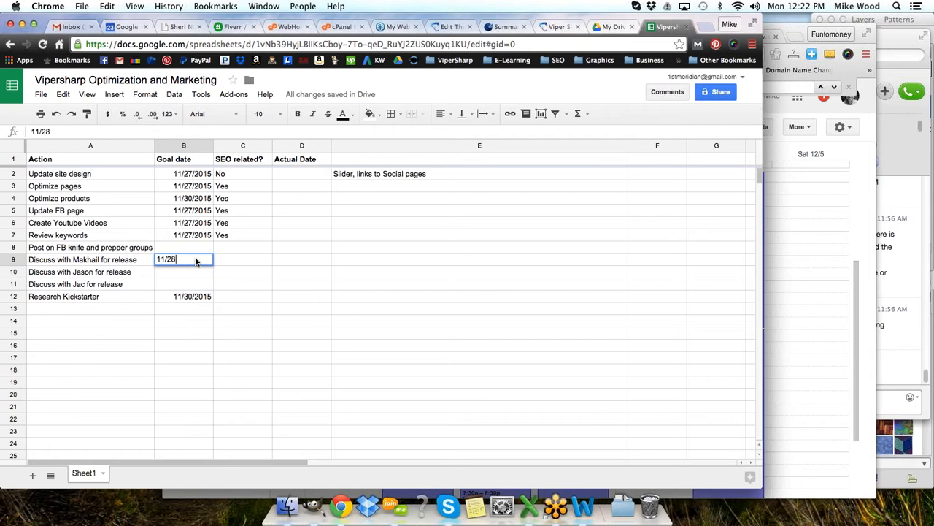
{"action": "key", "text": "Return"}
{"action": "type", "text": "11/28"}
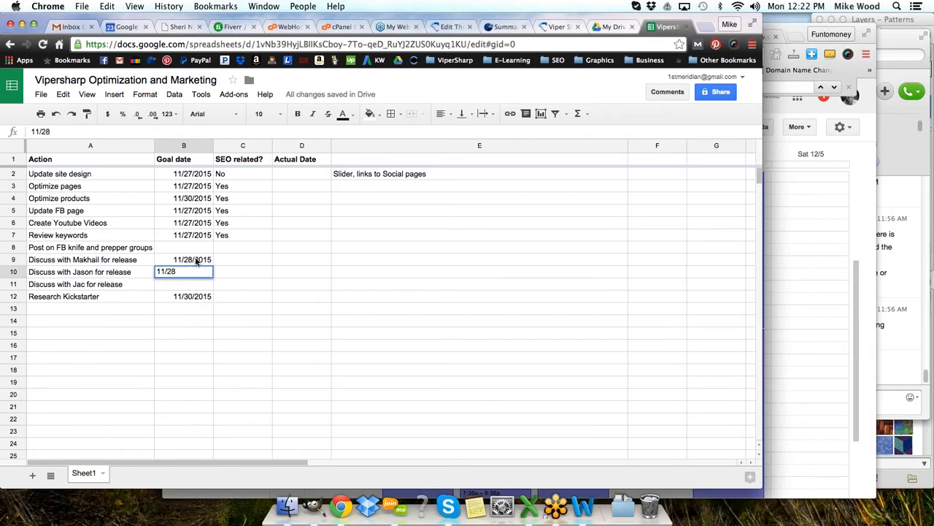
{"action": "key", "text": "Return"}
{"action": "type", "text": "11"}
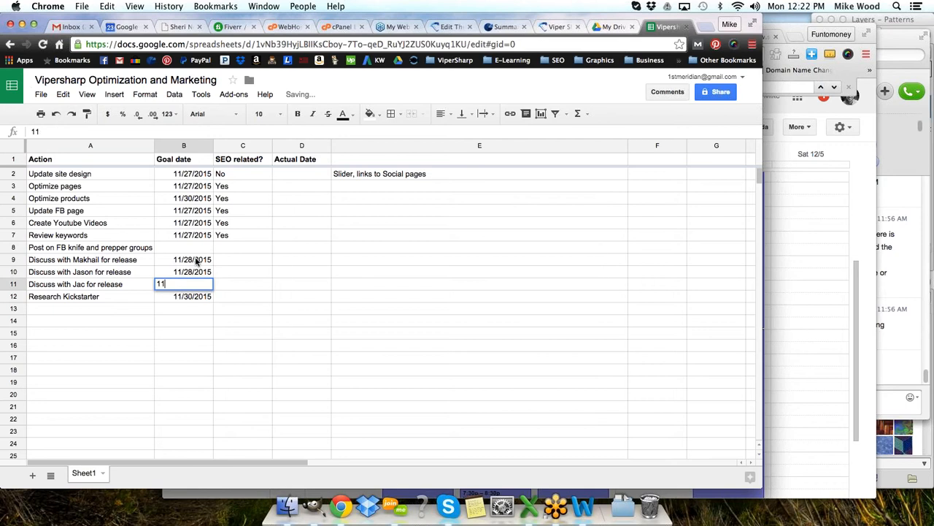
{"action": "type", "text": "/28"}
{"action": "key", "text": "Return"}
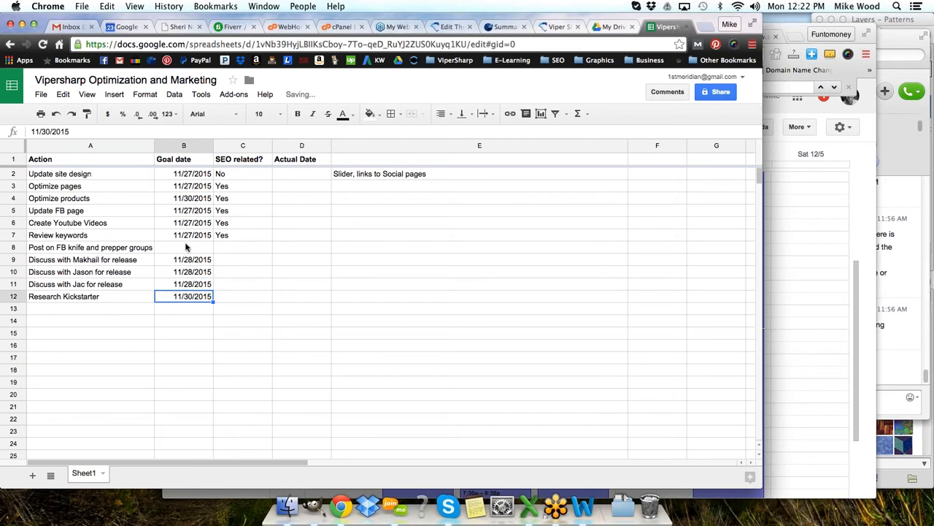
Step: Look at December 2015 in Google Calendar and enter 11/11 as the goal date for the FB groups post in B8
{"action": "left_click", "coordinate": [185, 249]}
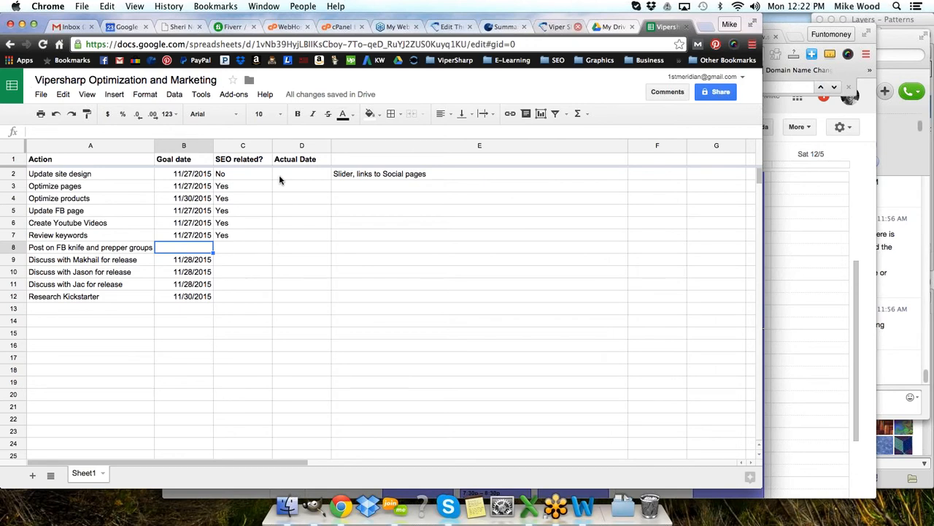
{"action": "left_click", "coordinate": [126, 27]}
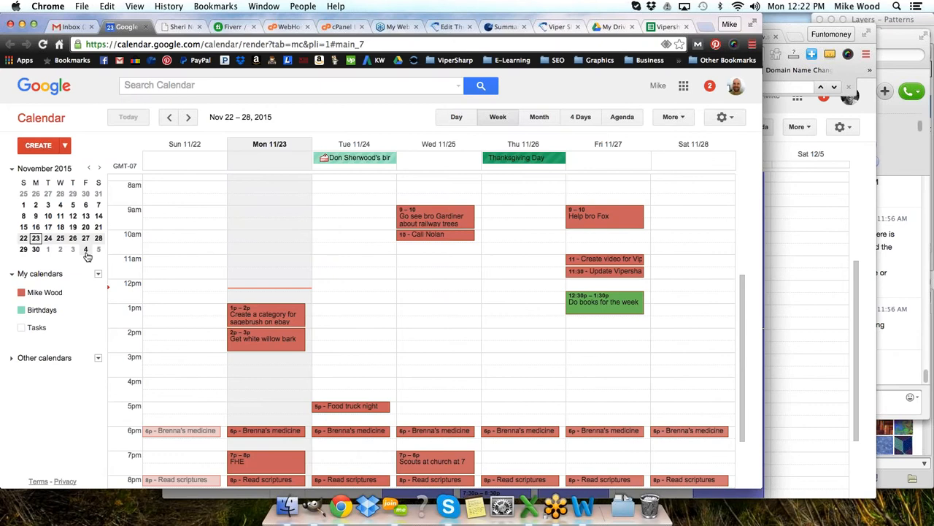
{"action": "left_click", "coordinate": [101, 168]}
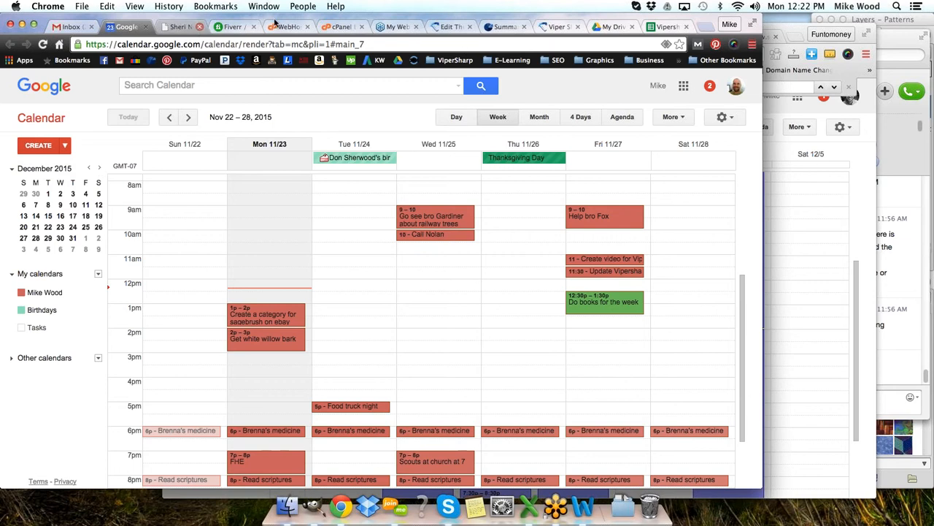
{"action": "left_click", "coordinate": [662, 27]}
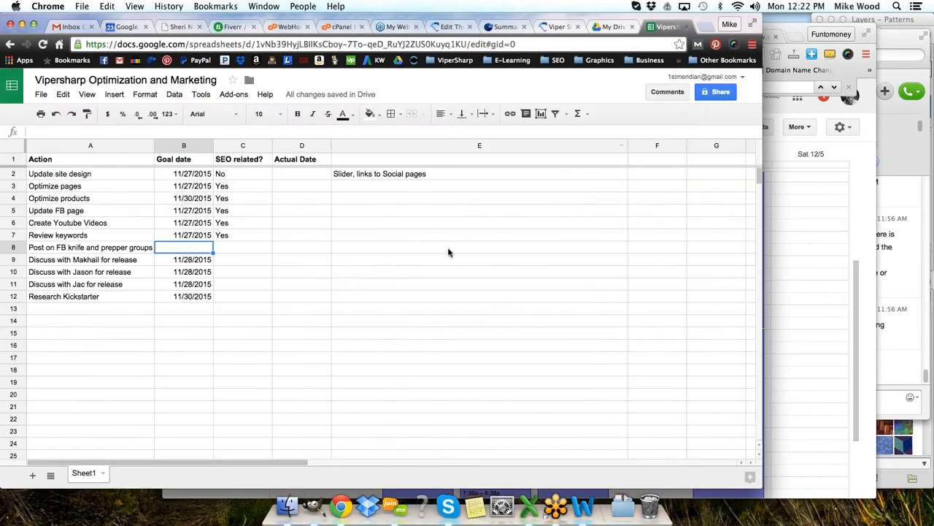
{"action": "type", "text": "11/11"}
{"action": "key", "text": "Return"}
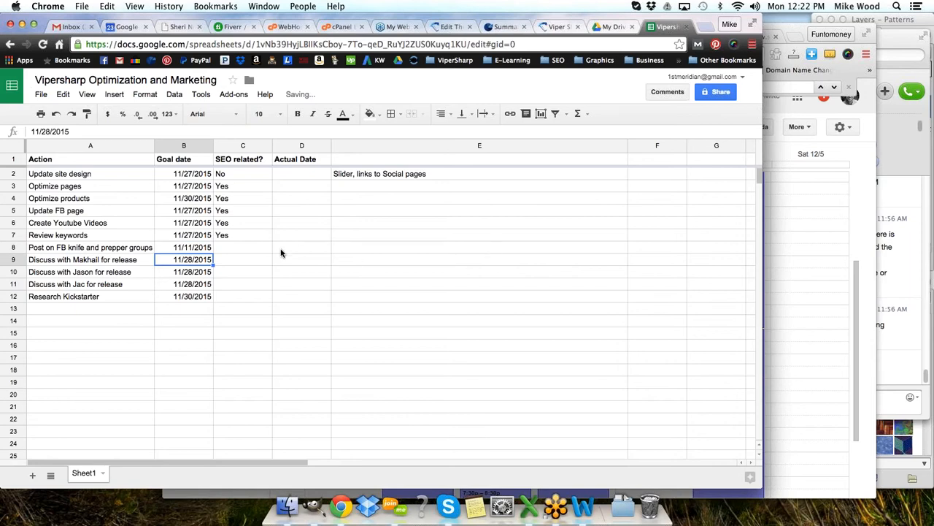
Step: Mark the actions in rows 8 to 12 as SEO related by entering "Yes" in C8 to C12
{"action": "left_click", "coordinate": [235, 249]}
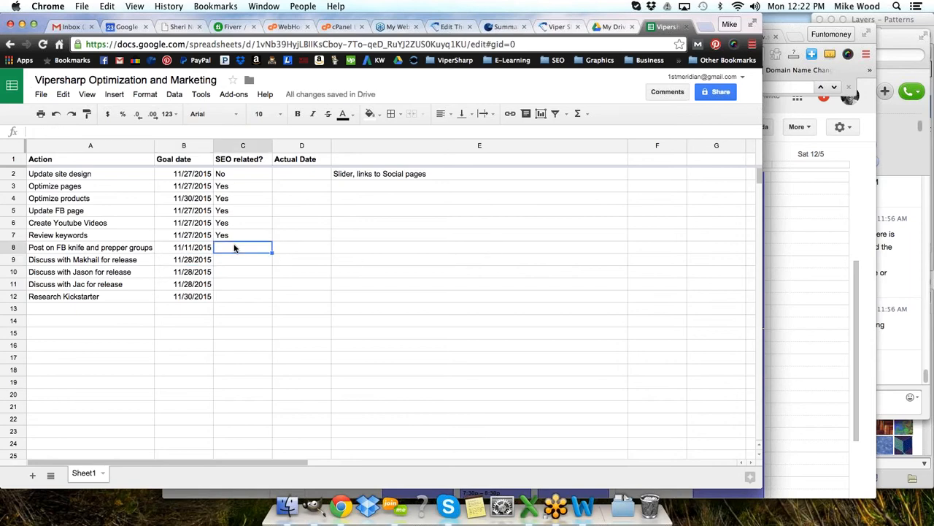
{"action": "type", "text": "Yes"}
{"action": "left_click", "coordinate": [237, 261]}
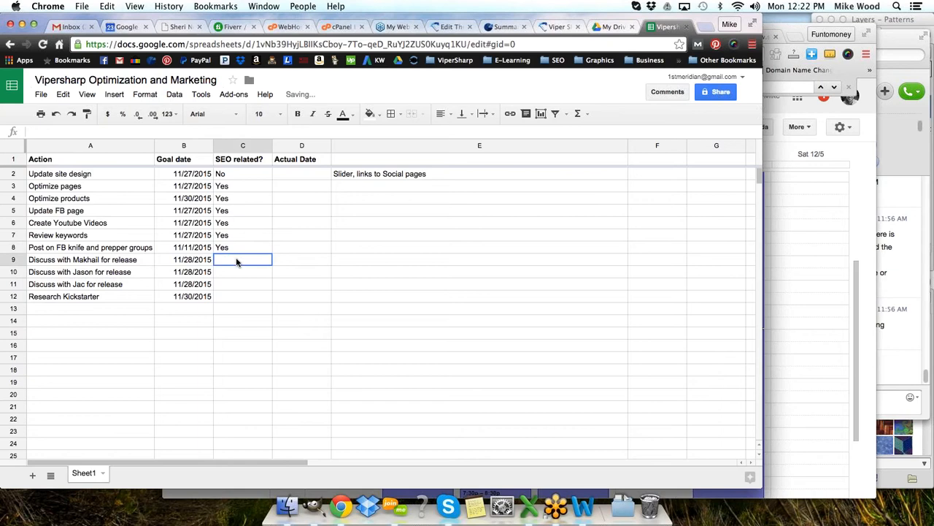
{"action": "type", "text": "Yes"}
{"action": "left_click", "coordinate": [233, 268]}
{"action": "type", "text": "Y"}
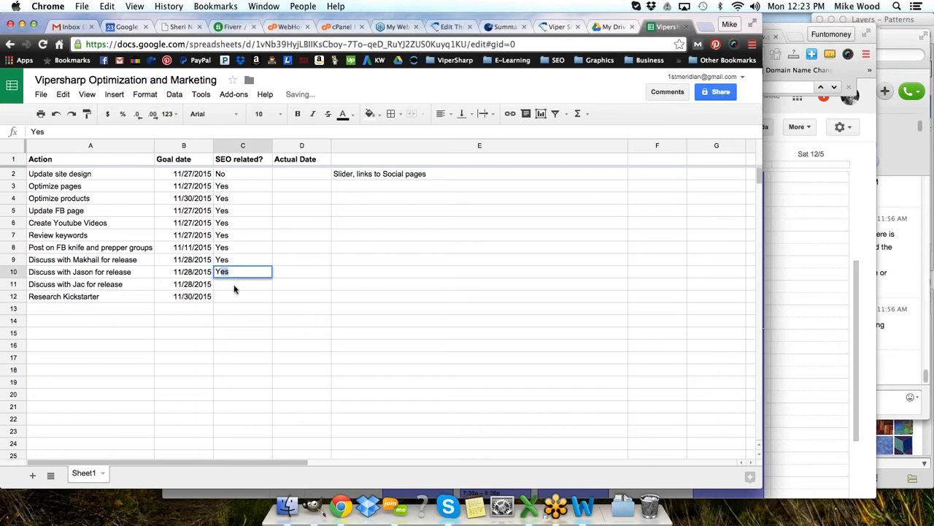
{"action": "left_click", "coordinate": [234, 289]}
{"action": "type", "text": "Yes"}
{"action": "left_click", "coordinate": [233, 296]}
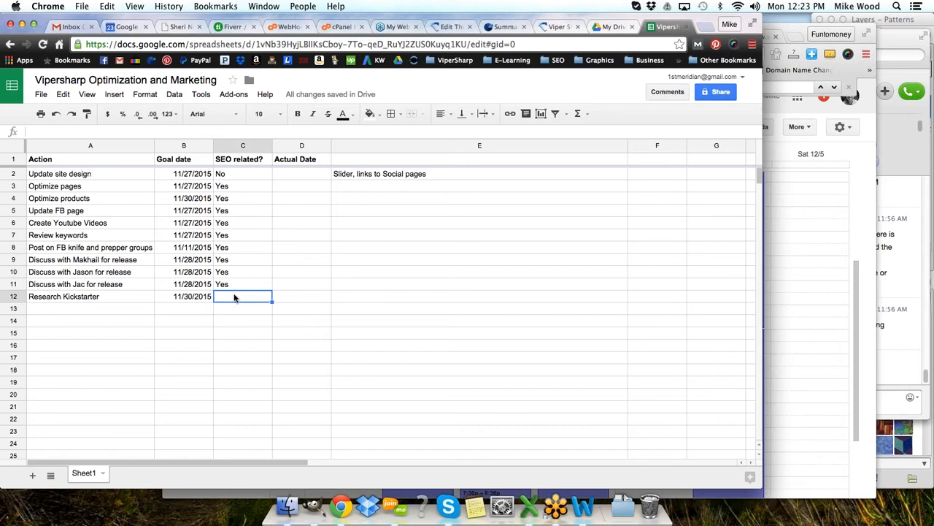
{"action": "type", "text": "Yes"}
{"action": "key", "text": "Return"}
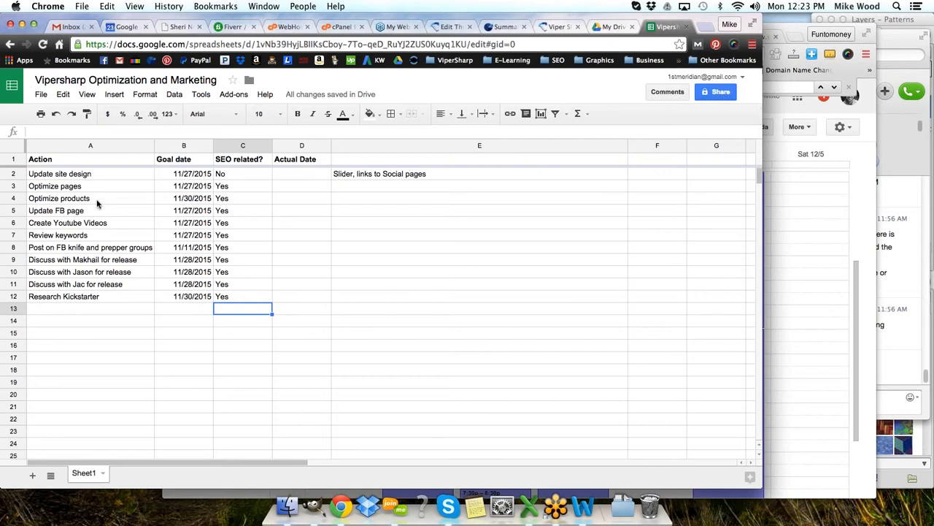
{"action": "left_click", "coordinate": [247, 176]}
{"action": "left_click_drag", "start_coordinate": [247, 175], "coordinate": [241, 296]}
{"action": "left_click", "coordinate": [242, 296]}
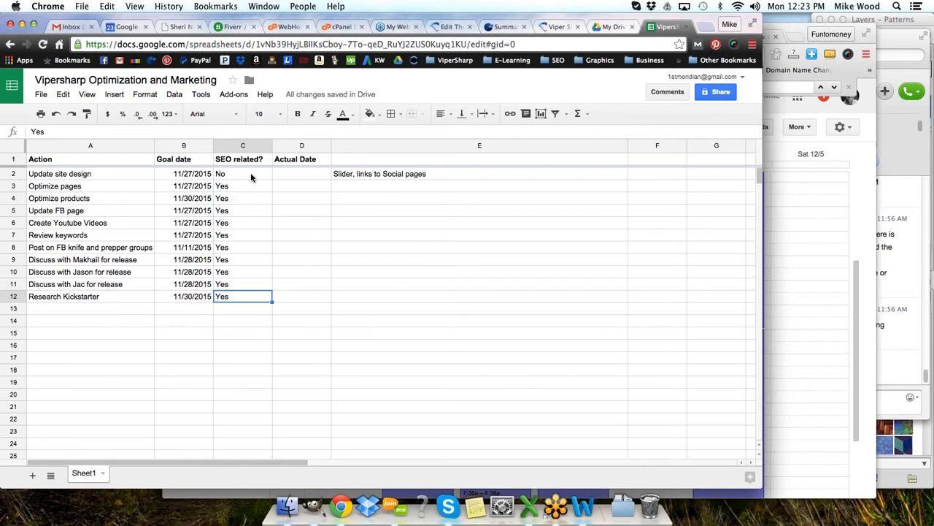
{"action": "left_click", "coordinate": [109, 179]}
{"action": "left_click_drag", "start_coordinate": [110, 179], "coordinate": [240, 181]}
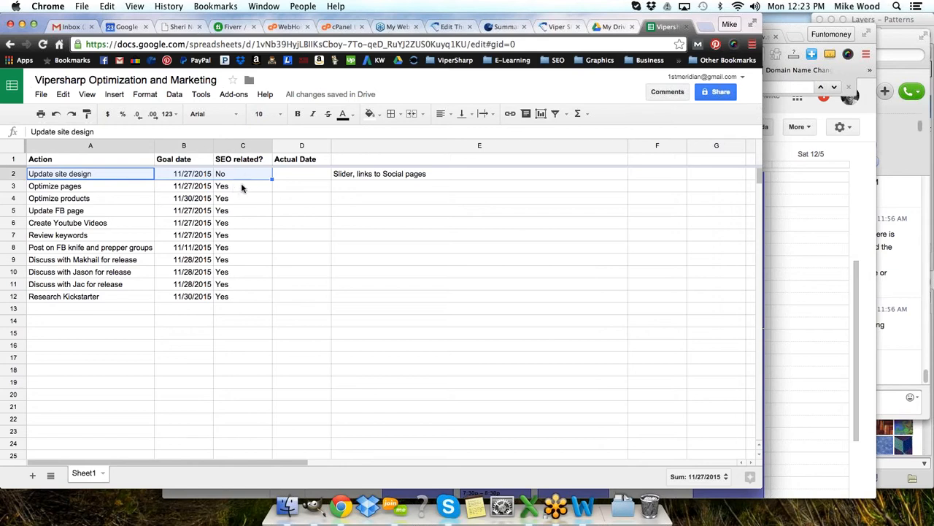
{"action": "left_click", "coordinate": [242, 188]}
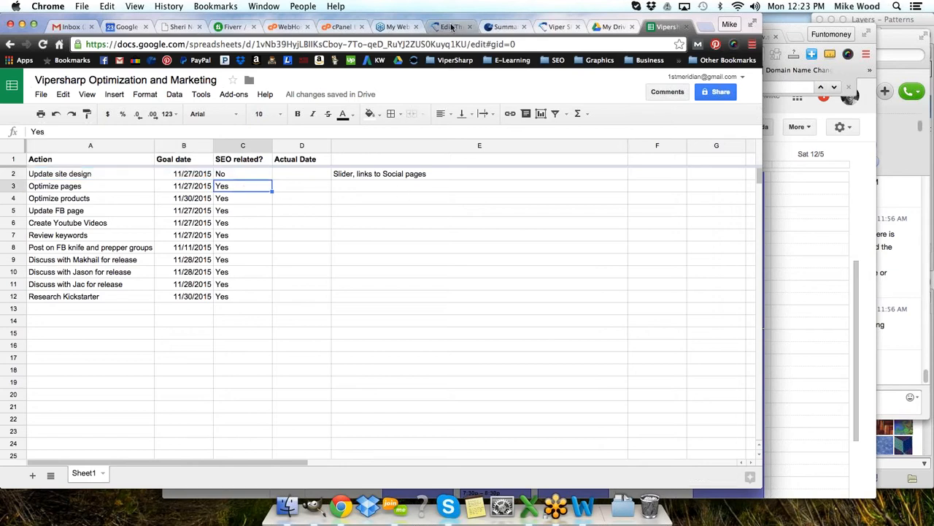
Step: Review the vipersharp.com home page and its My Account page in the browser
{"action": "left_click", "coordinate": [554, 27]}
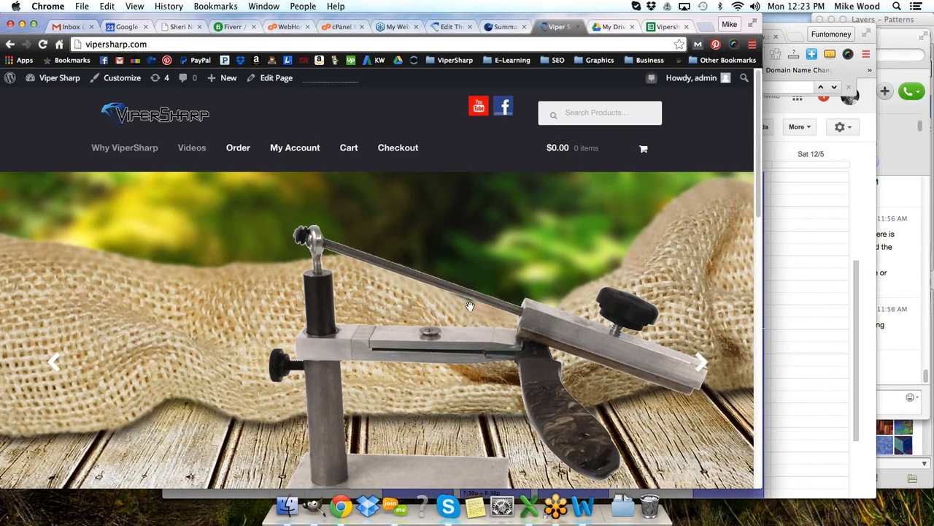
{"action": "left_click", "coordinate": [161, 117]}
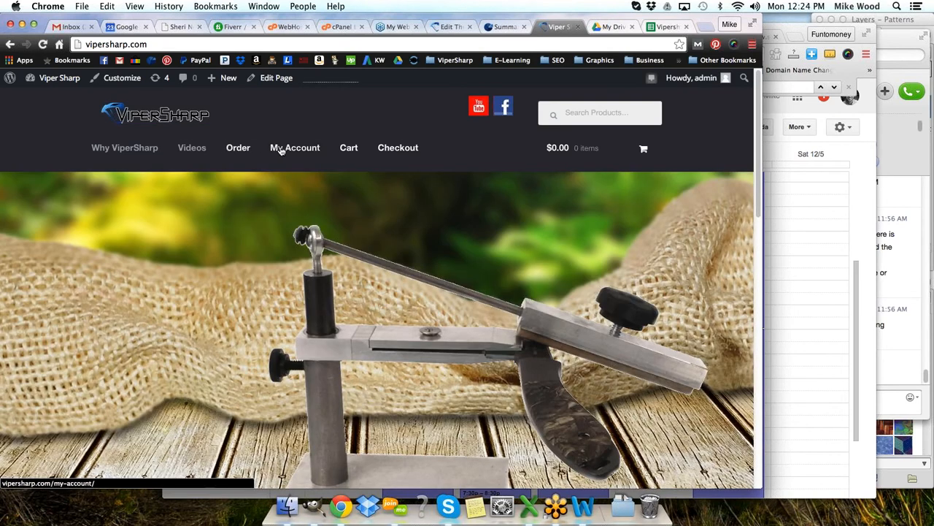
{"action": "left_click", "coordinate": [281, 149]}
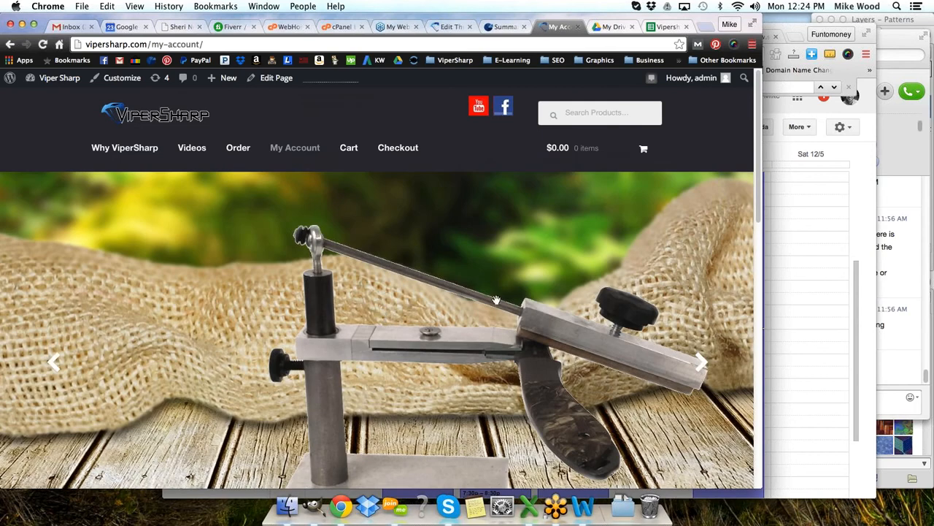
{"action": "scroll", "coordinate": [491, 306], "scroll_direction": "down", "scroll_amount": 5}
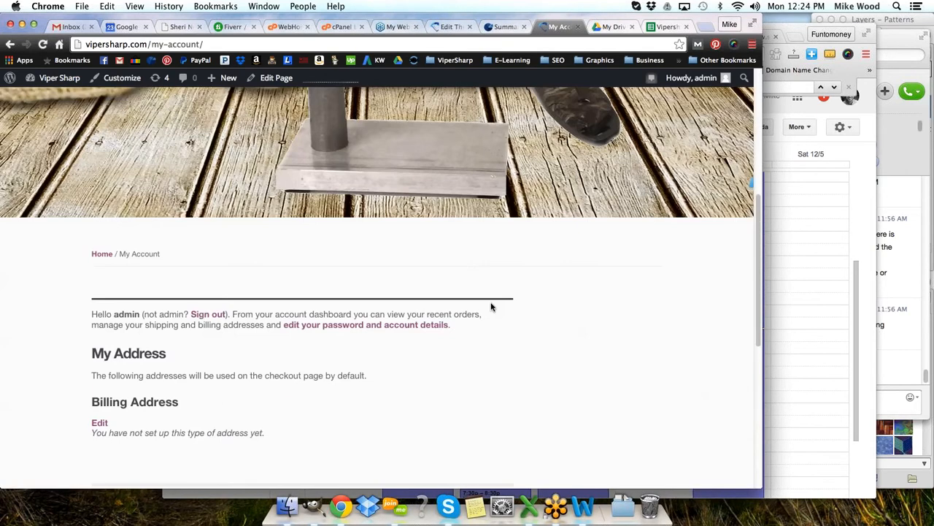
{"action": "scroll", "coordinate": [492, 306], "scroll_direction": "up", "scroll_amount": 5}
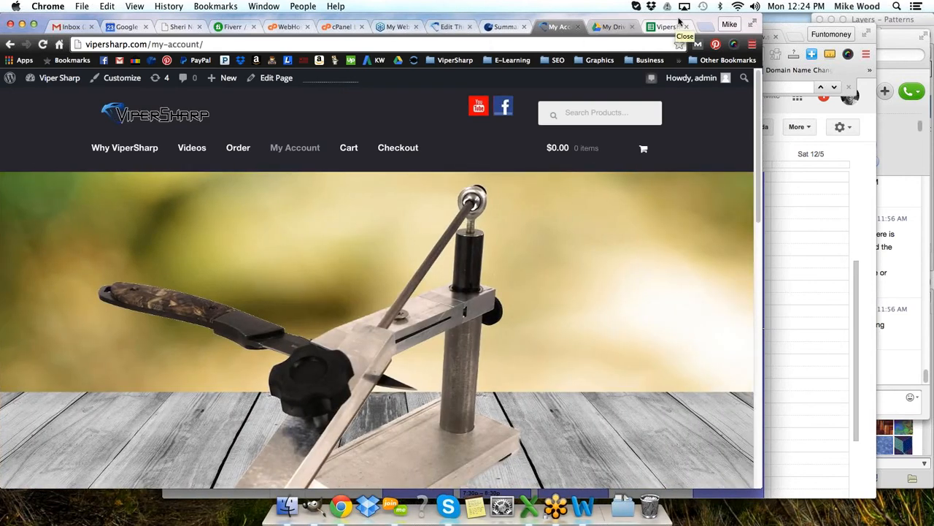
Step: Return to the Vipersharp Optimization and Marketing sheet and add the action "Create a Adsense campaign" in A13
{"action": "left_click", "coordinate": [658, 27]}
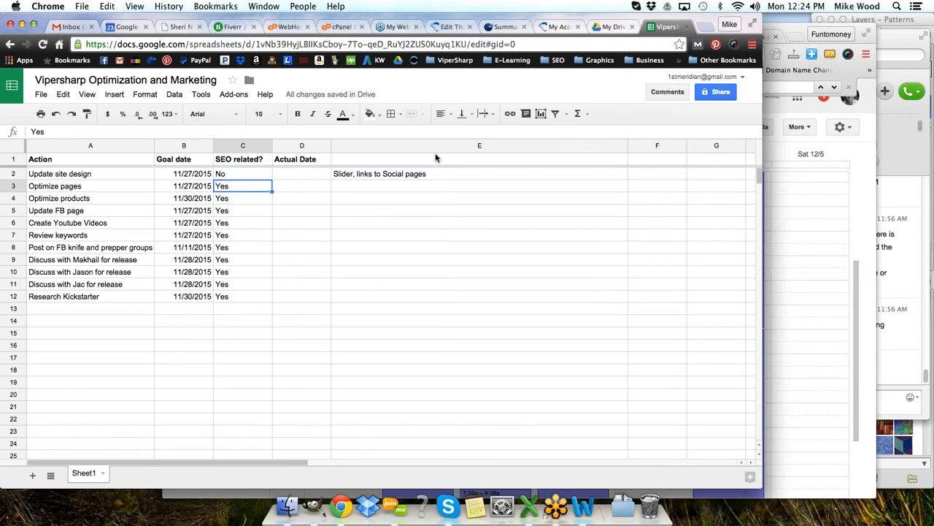
{"action": "left_click_drag", "start_coordinate": [90, 186], "coordinate": [236, 295]}
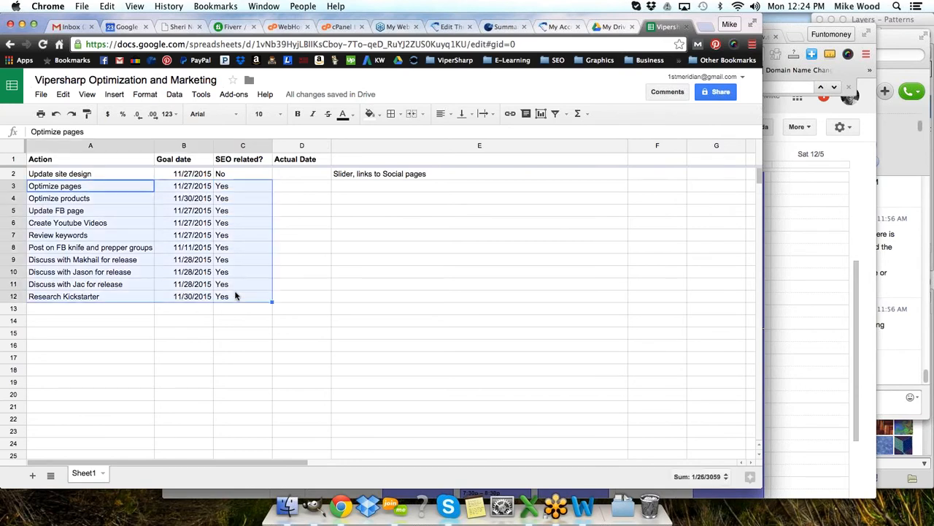
{"action": "left_click", "coordinate": [128, 312]}
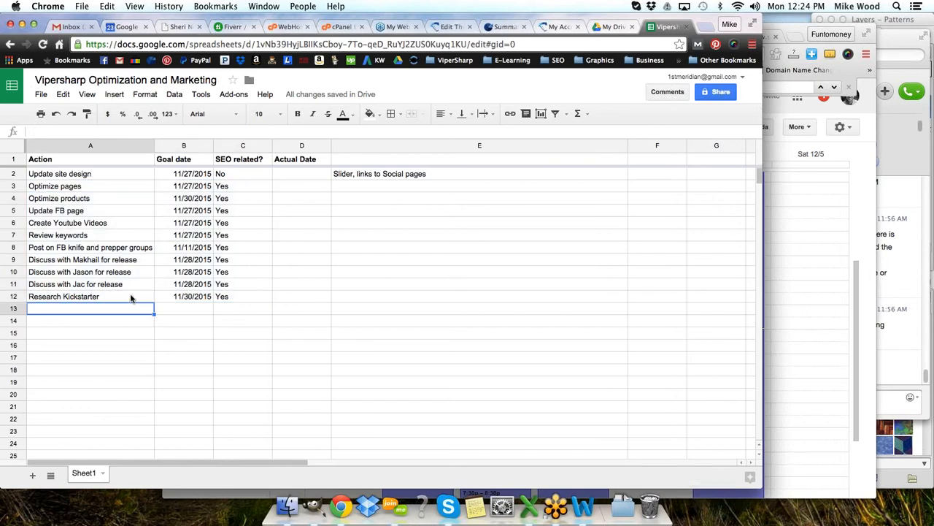
{"action": "type", "text": "Cr"}
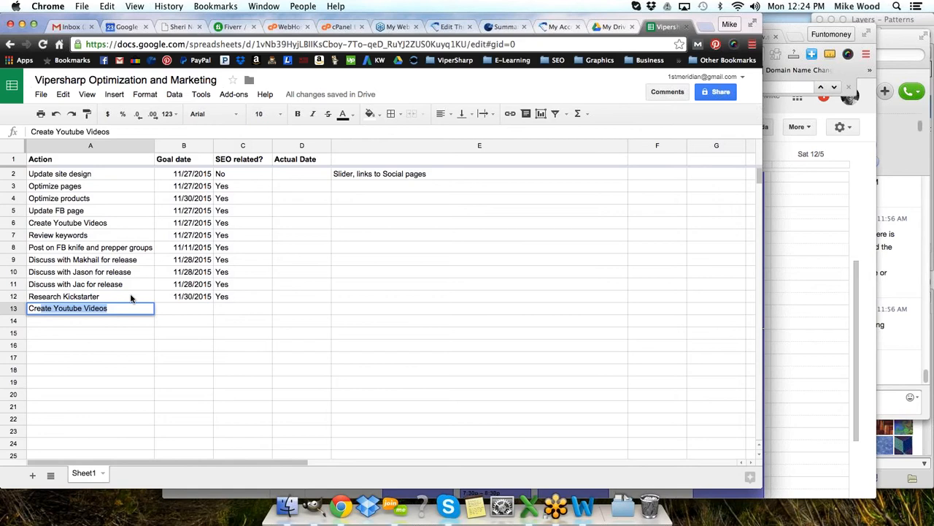
{"action": "type", "text": "ete"}
{"action": "key", "text": "BackSpace"}
{"action": "key", "text": "BackSpace"}
{"action": "type", "text": "at"}
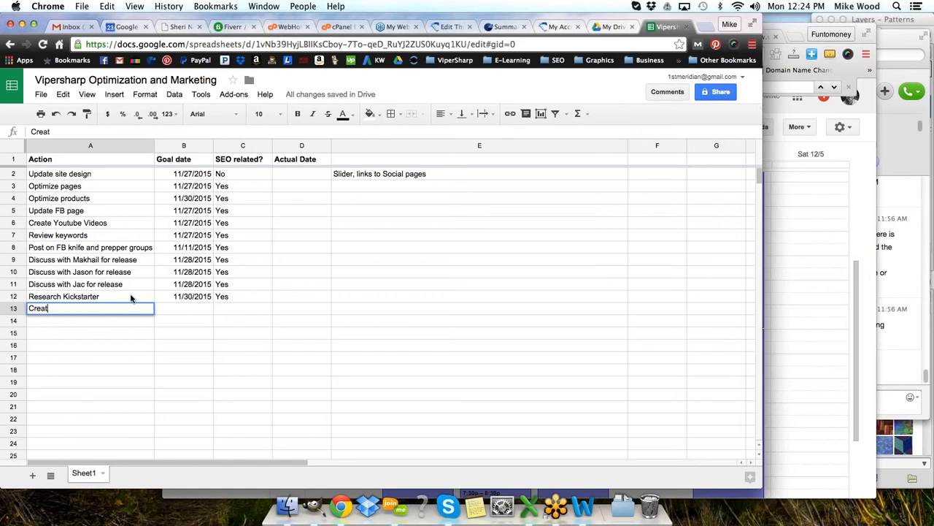
{"action": "type", "text": "e a Adsense campaign"}
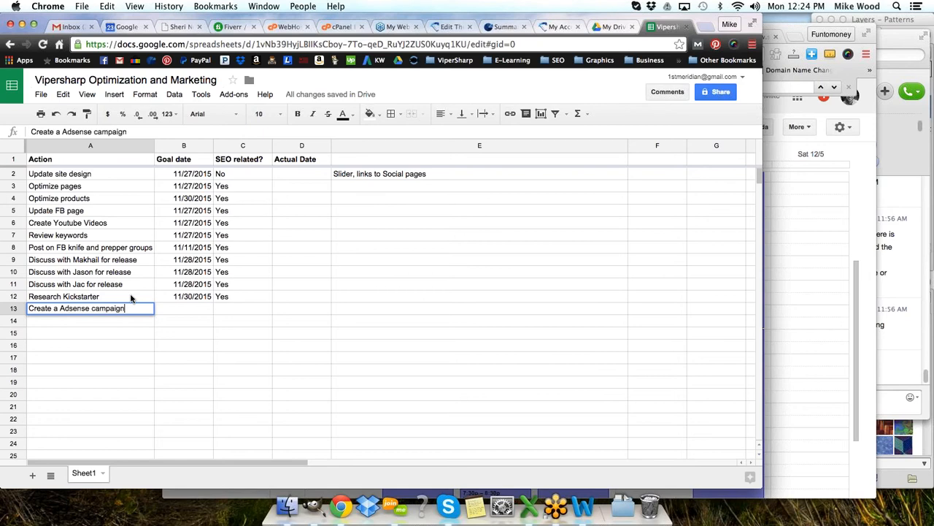
{"action": "key", "text": "Tab"}
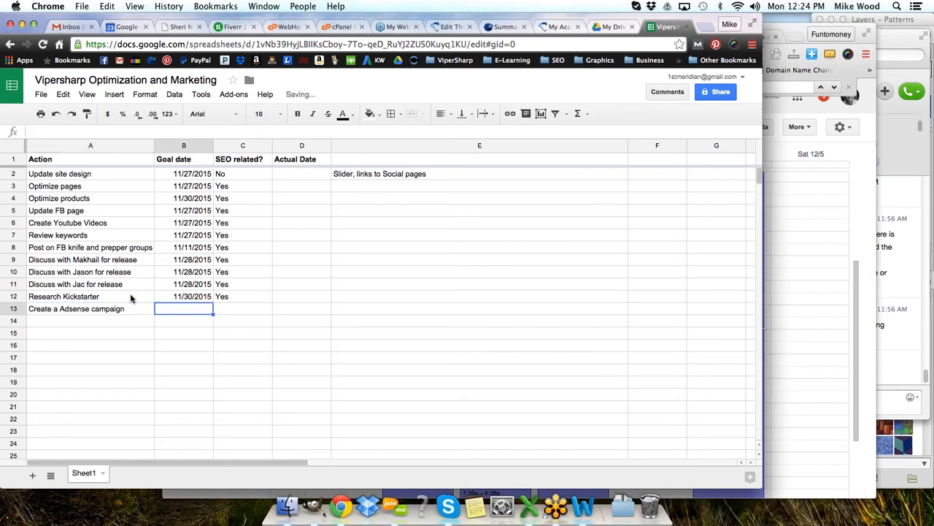
Step: Give the Adsense campaign action in row 13 the goal date 12/11 and mark it as SEO related with "Yes"
{"action": "type", "text": "12"}
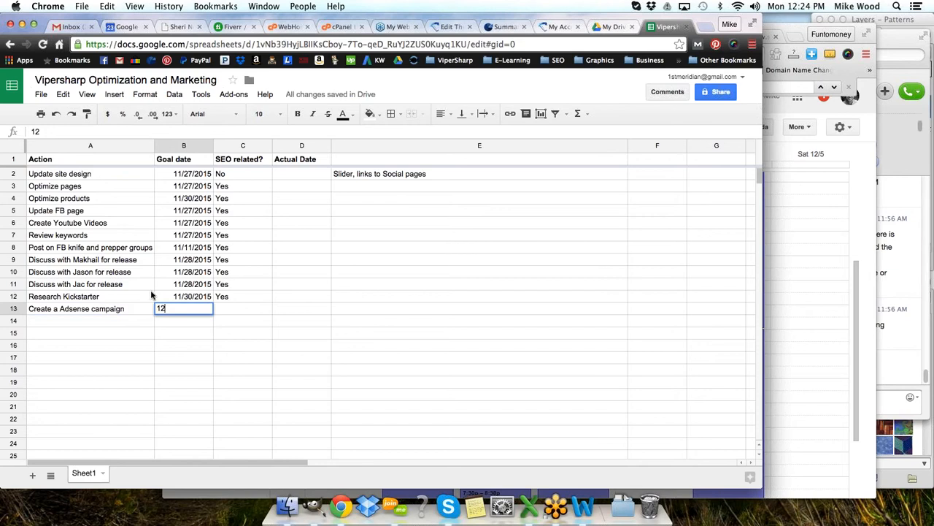
{"action": "type", "text": "/11"}
{"action": "key", "text": "Tab"}
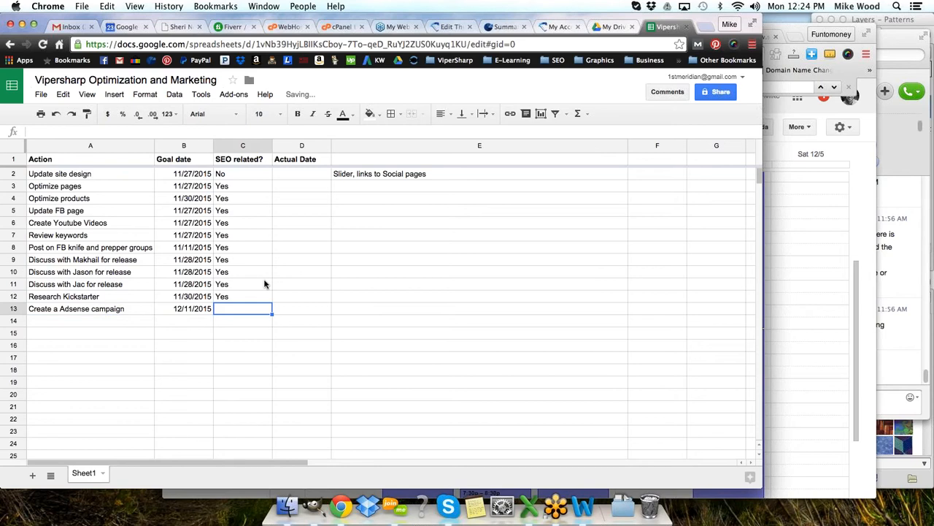
{"action": "type", "text": "Y"}
{"action": "key", "text": "Return"}
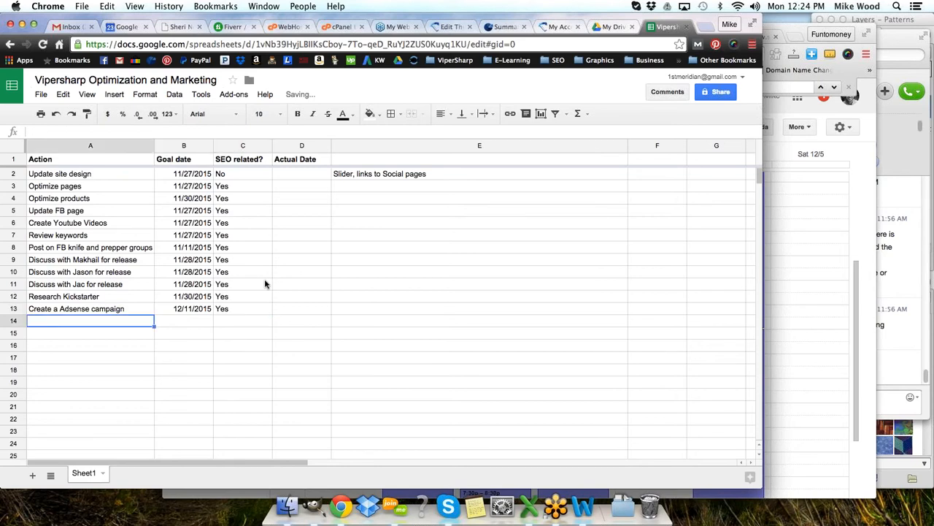
Step: Correct the month of the goal date in B8 for the FB knife and prepper groups post to 12
{"action": "double_click", "coordinate": [188, 247]}
{"action": "double_click", "coordinate": [176, 247]}
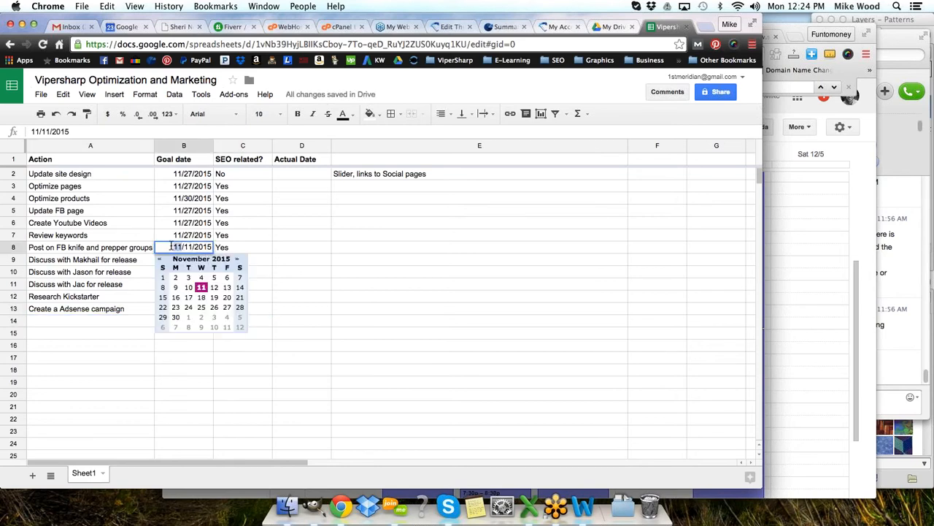
{"action": "type", "text": "12"}
{"action": "key", "text": "Return"}
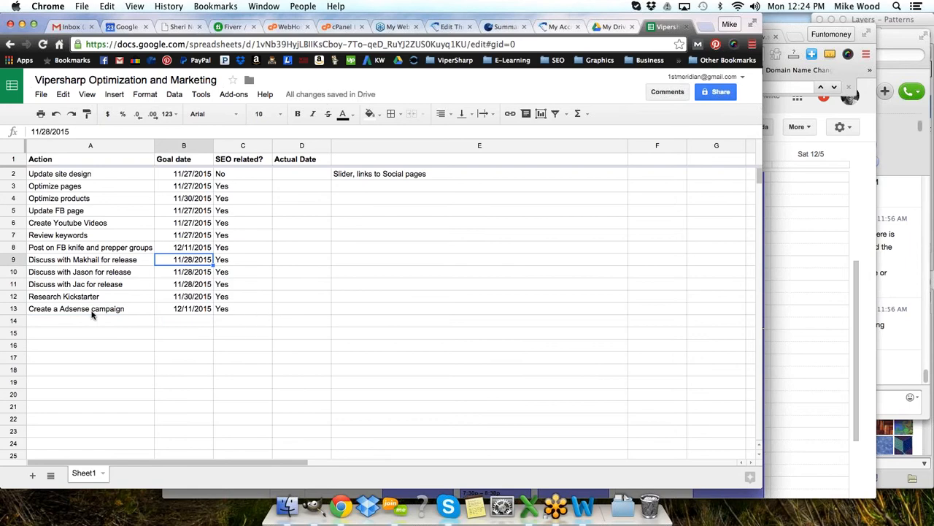
{"action": "left_click_drag", "start_coordinate": [92, 313], "coordinate": [271, 310]}
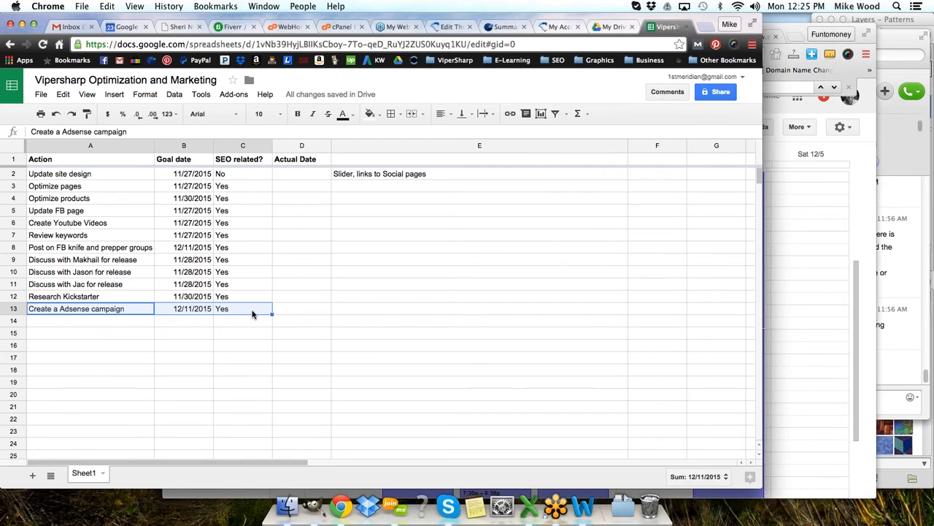
{"action": "left_click", "coordinate": [276, 260]}
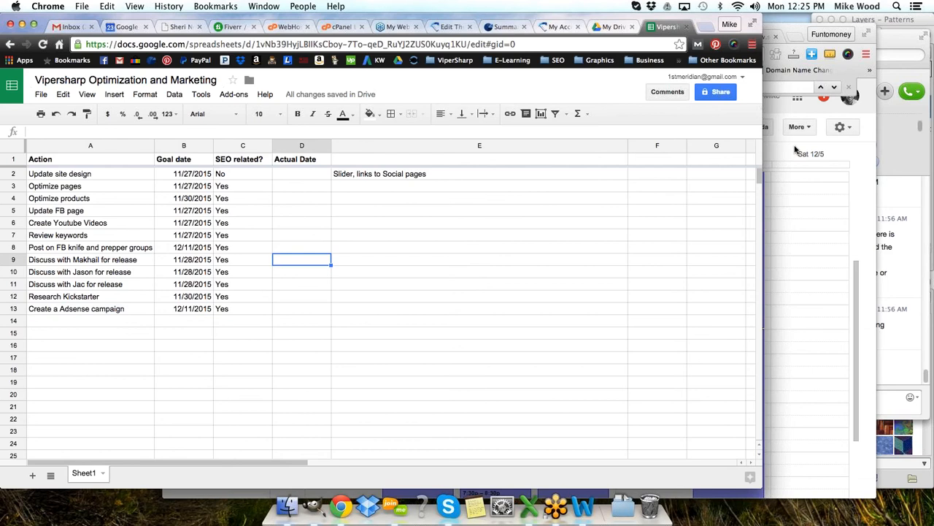
{"action": "left_click", "coordinate": [918, 45]}
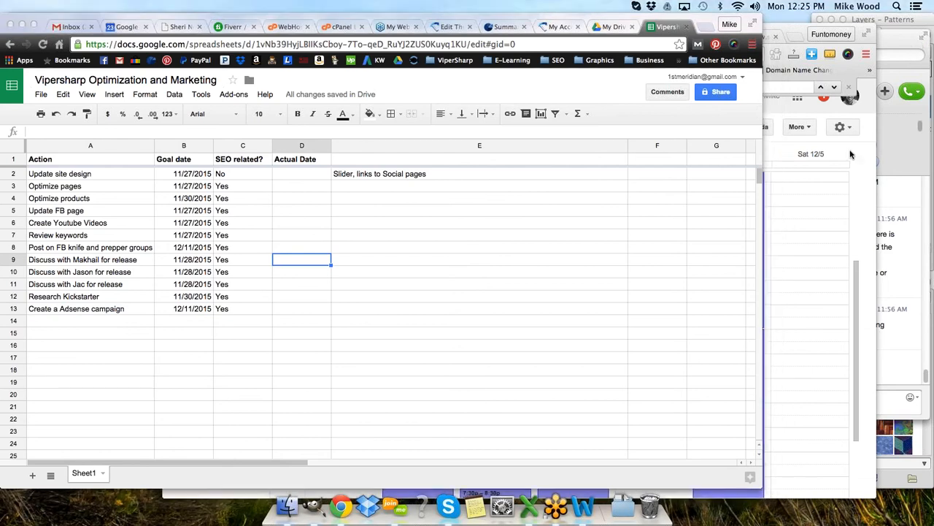